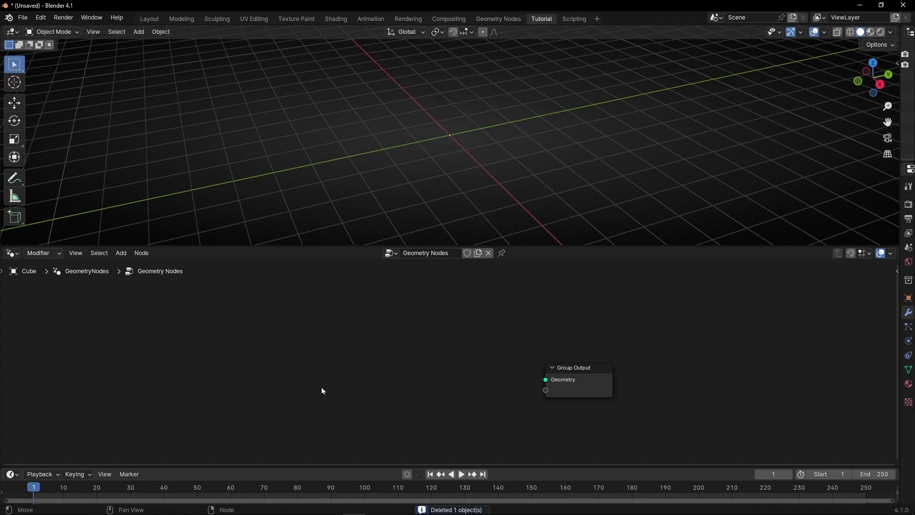
Add a Curve Line node and connect its Curve output to the Group Output's Geometry.
key("shift+a")
type("curve l")
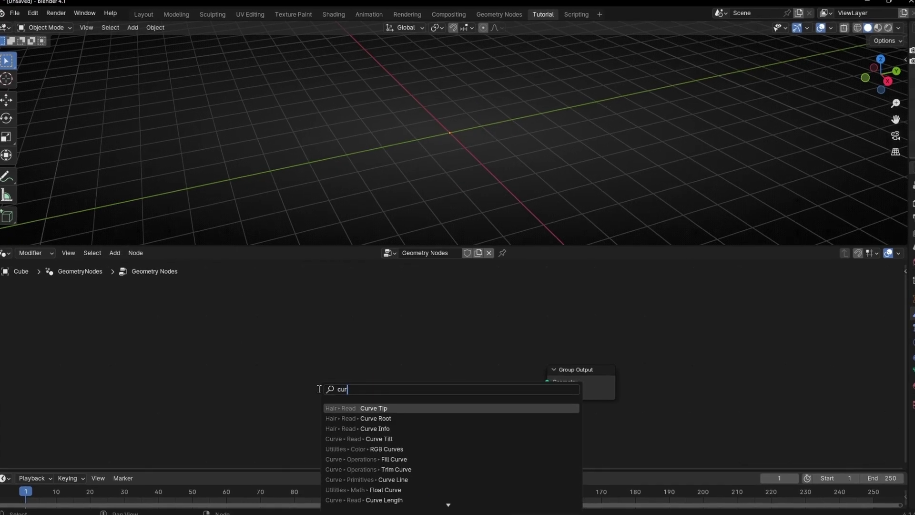
type("ine")
key("Return")
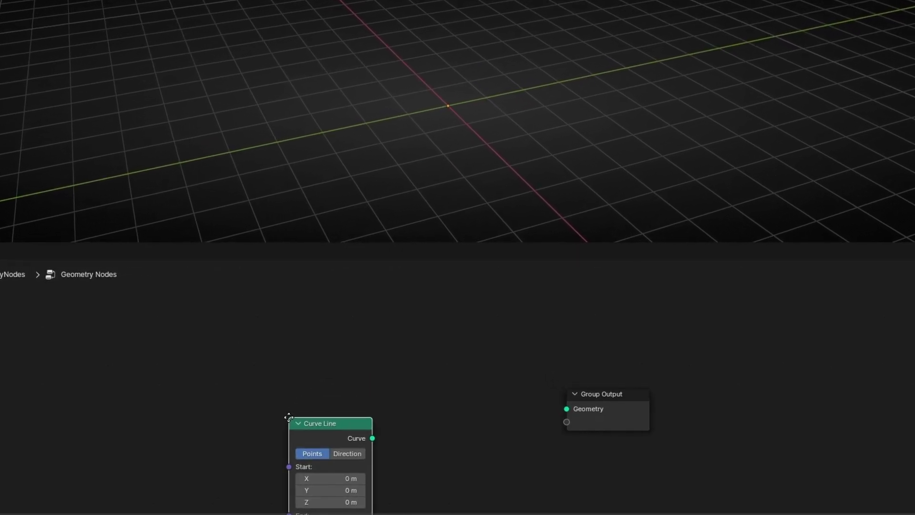
left_click(216, 285)
left_click_drag(301, 308, 595, 413)
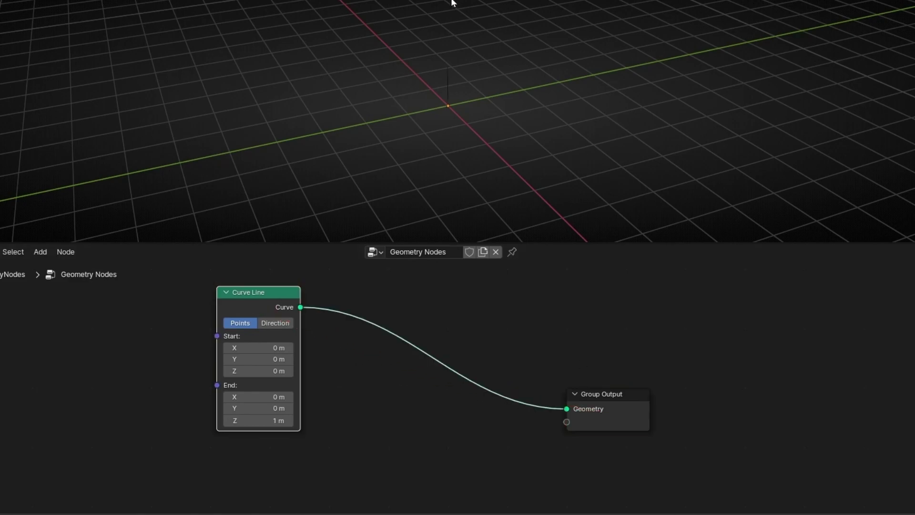
Set the Curve Line's End Z value to 0 m.
scroll(486, 85, "up", 4)
middle_click_drag(486, 82, 478, 143, "shift")
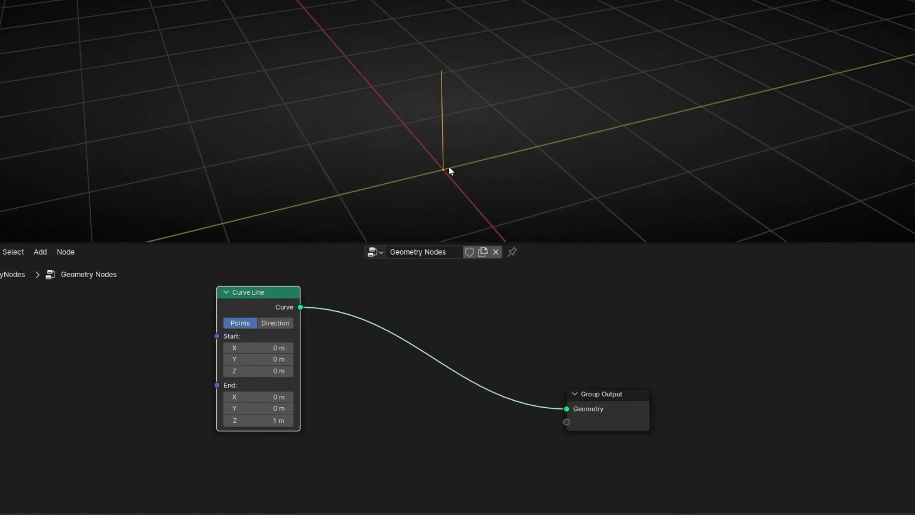
left_click(255, 422)
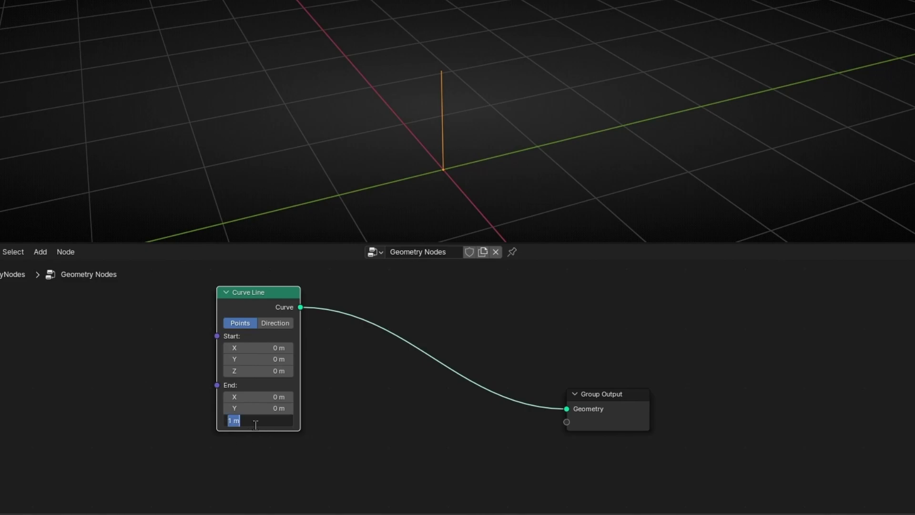
type("0")
key("Return")
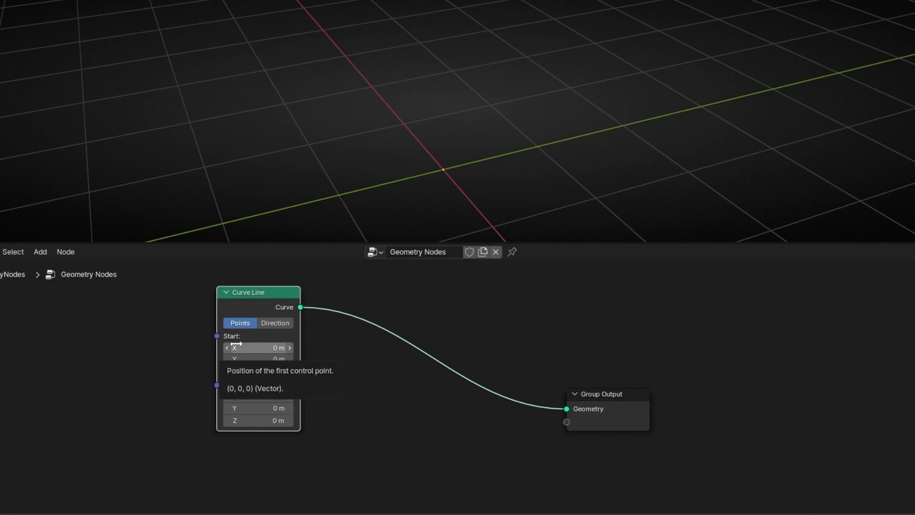
Insert a Set Position node between Curve Line and Group Output, spacing out the nodes to make room.
left_click_drag(244, 306, 106, 344)
key("shift+a")
type("s")
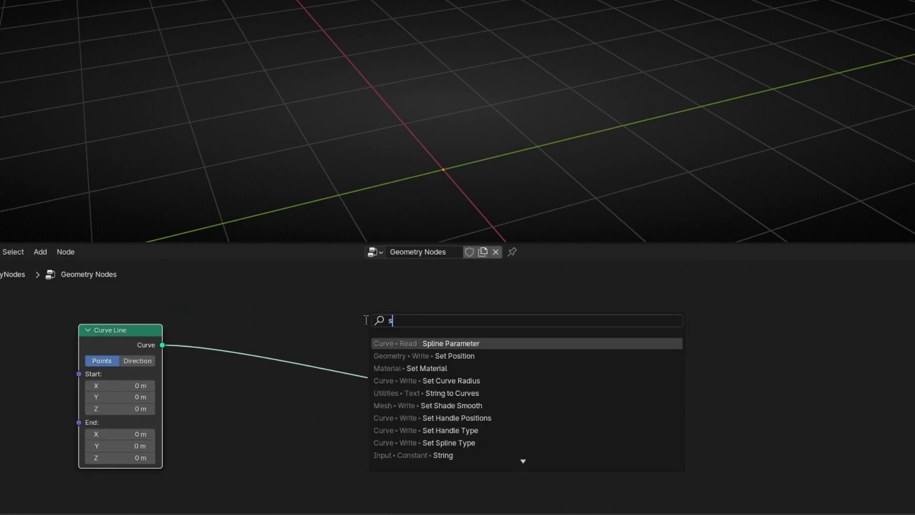
type("et")
left_click(471, 366)
left_click(433, 352)
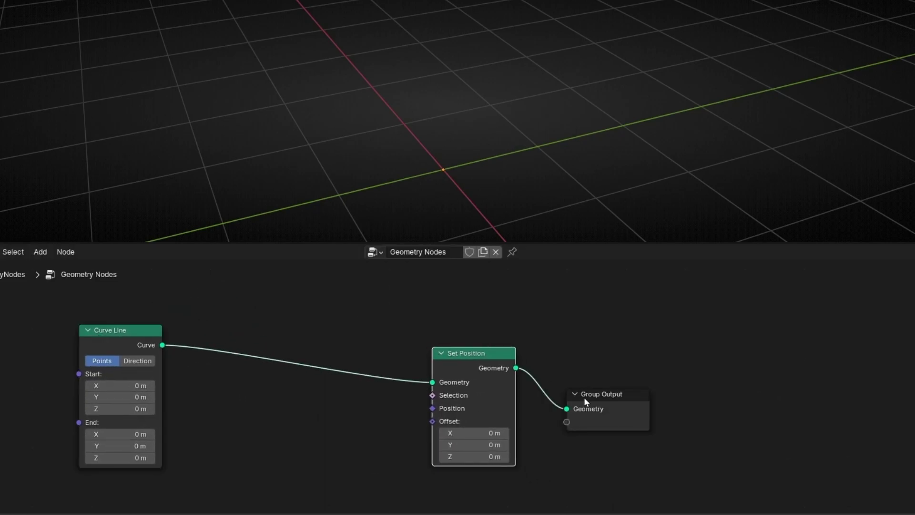
left_click_drag(584, 401, 629, 375)
left_click_drag(502, 361, 532, 344)
Add a Spline Parameter node and connect its Factor to the Position input of Set Position.
key("shift+a")
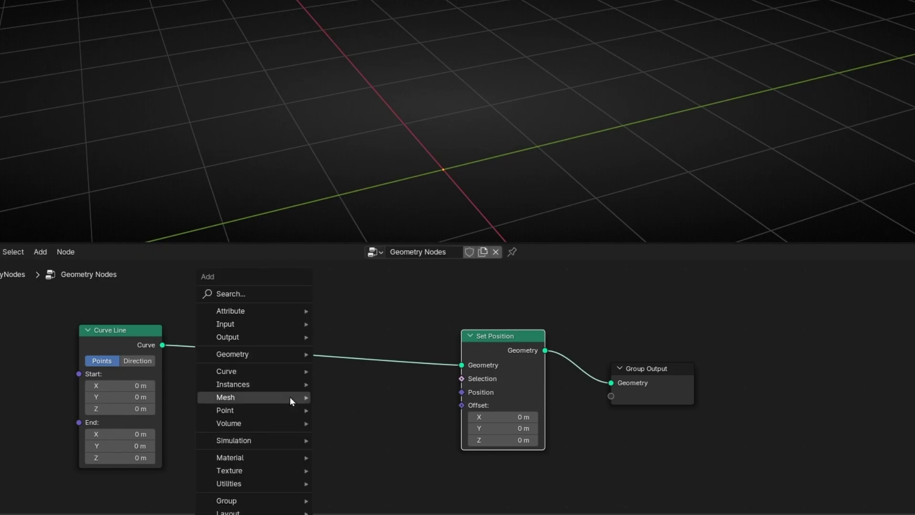
type("spline pa")
key("Return")
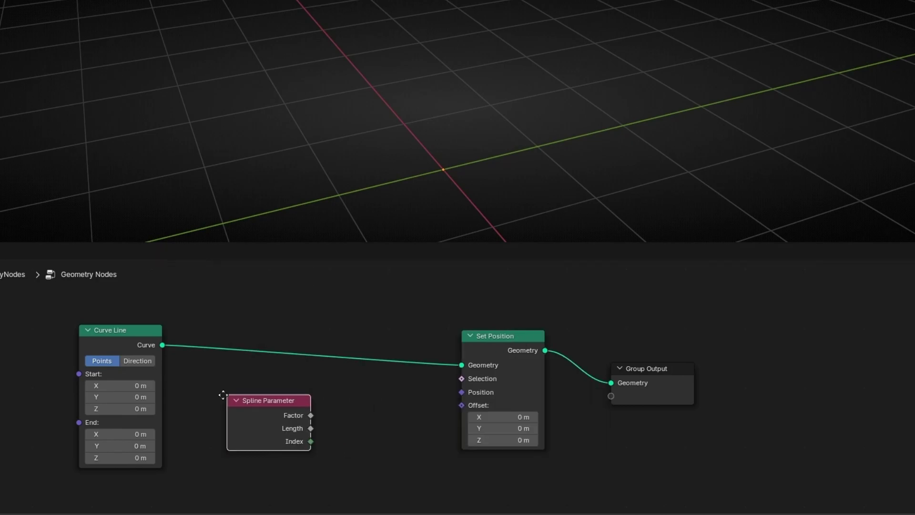
left_click(203, 394)
left_click_drag(290, 413, 451, 396)
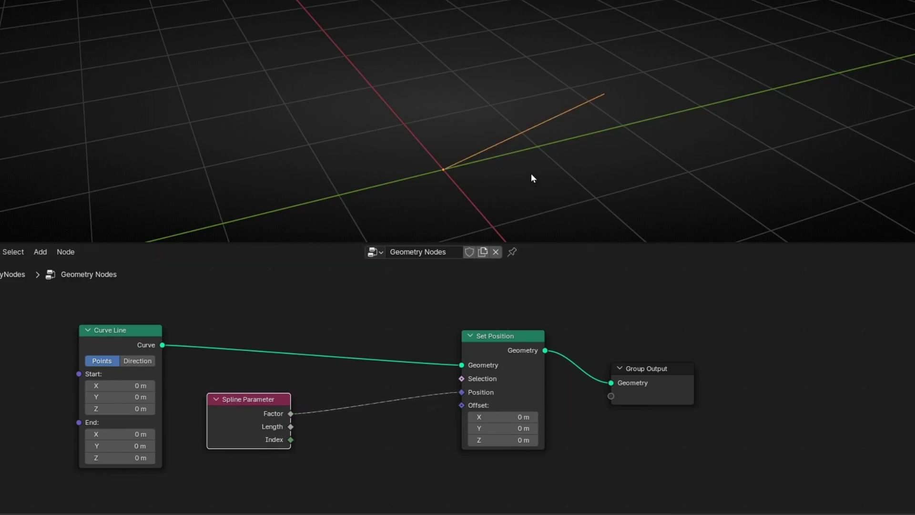
middle_click_drag(532, 178, 368, 150)
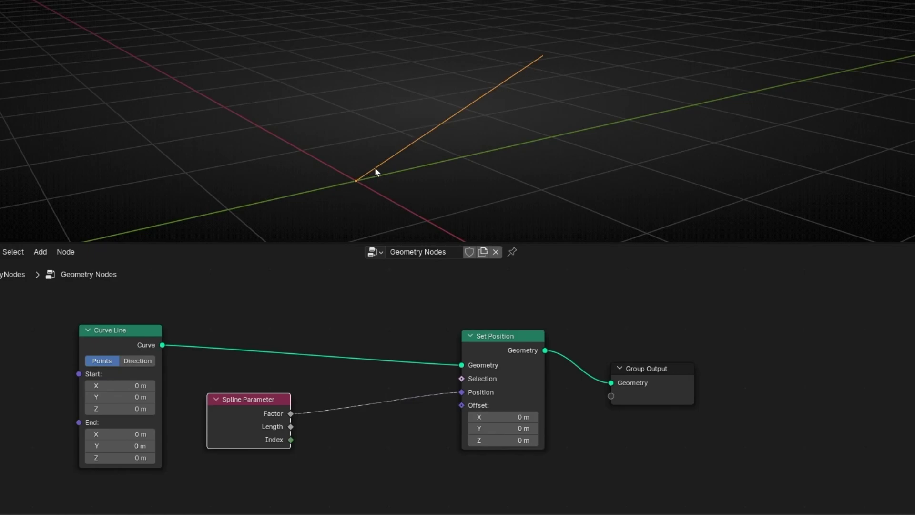
middle_click_drag(427, 129, 447, 125)
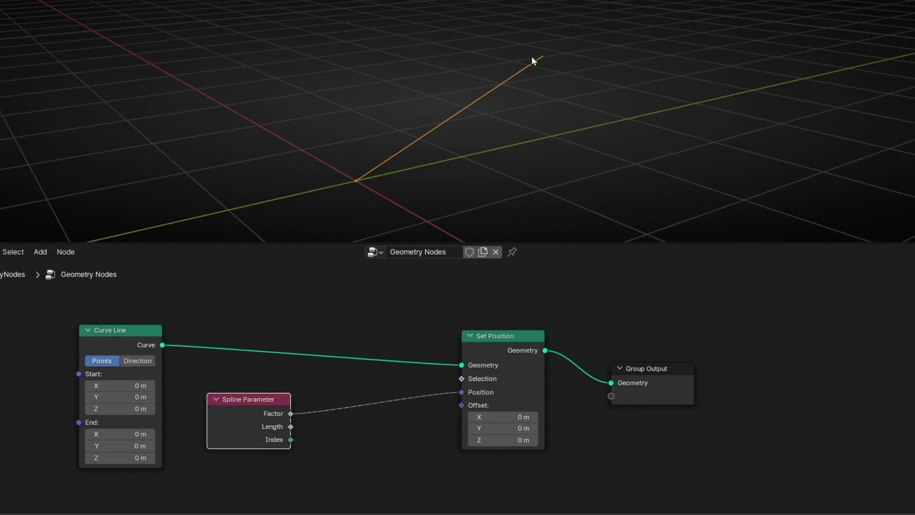
key("ctrl+alt+space")
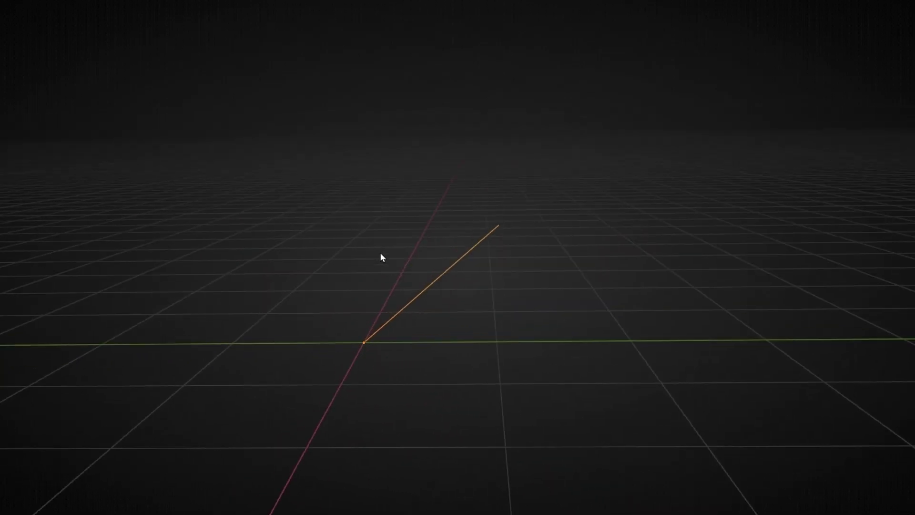
middle_click_drag(381, 257, 435, 263)
key("ctrl+alt+space")
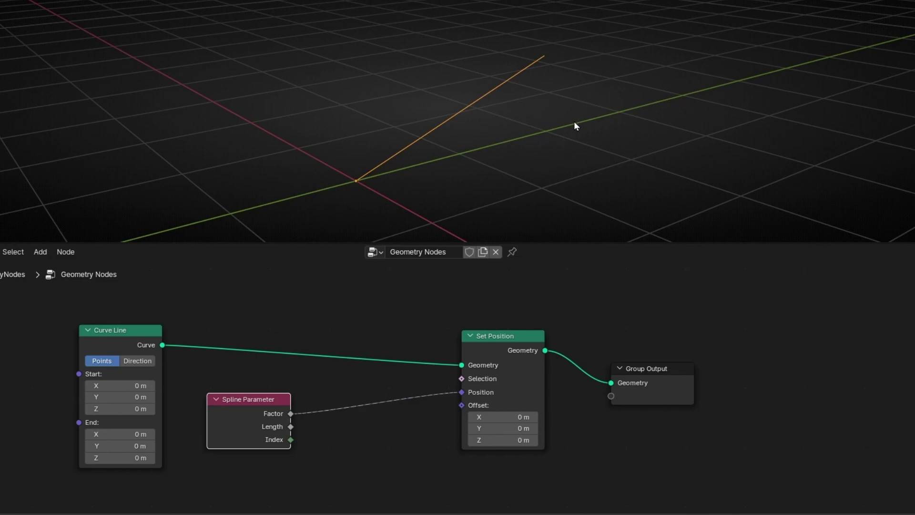
Insert a Combine XYZ node between Spline Parameter and Set Position with Factor feeding X, and view the line from above.
left_click_drag(116, 338, 38, 342)
left_click_drag(239, 427, 194, 423)
key("shift+a")
type("comb")
key("Return")
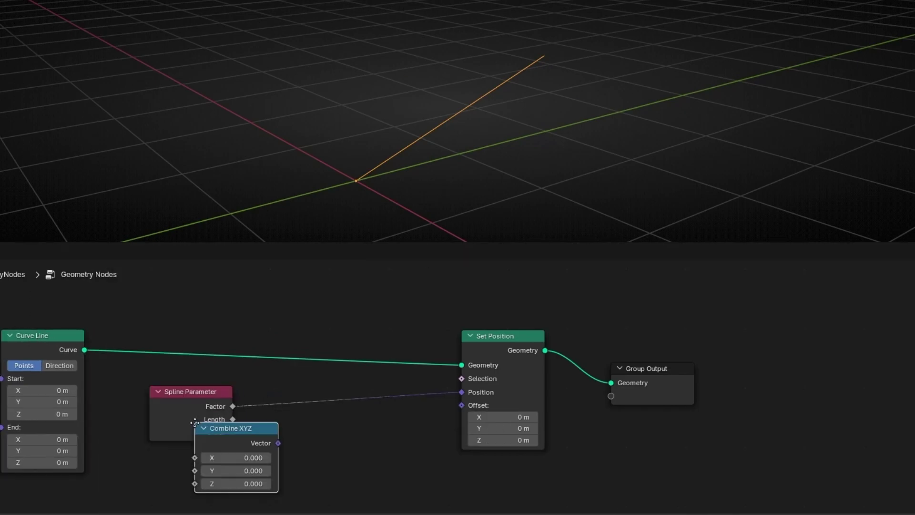
left_click(330, 383)
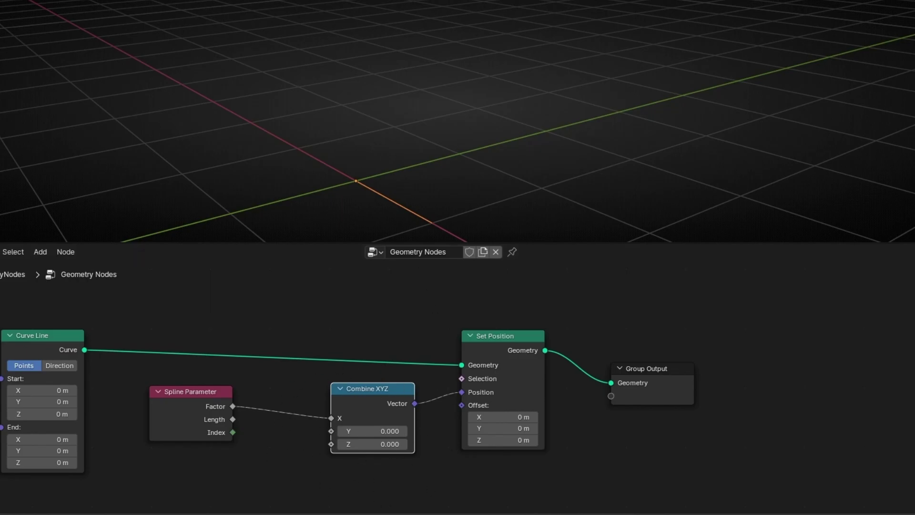
key("KP_7")
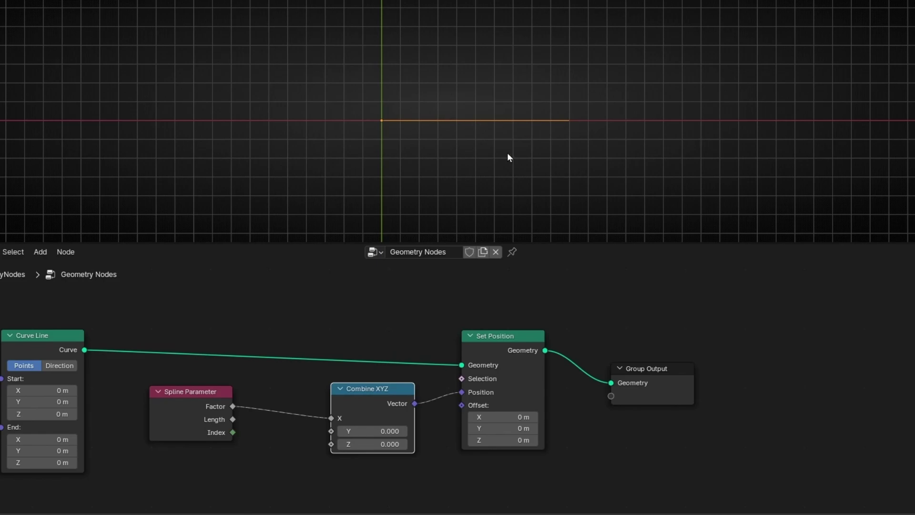
Try the Factor link on the Y and Z inputs of Combine XYZ, and return it to X in top view.
left_click_drag(227, 411, 331, 430)
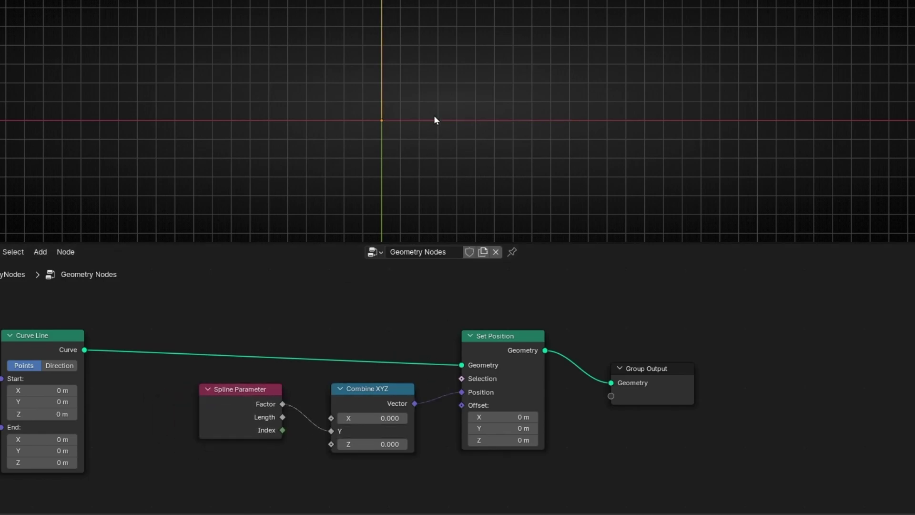
middle_click_drag(434, 115, 412, 188, "shift")
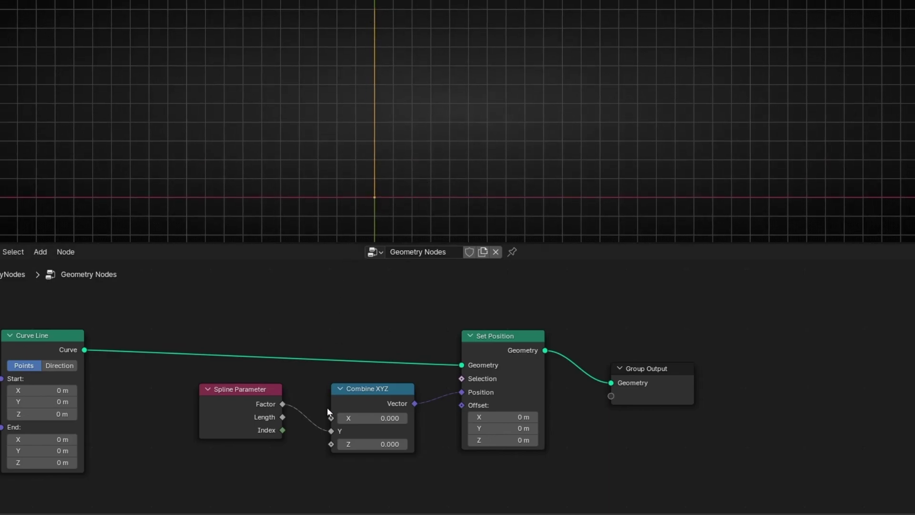
mouse_move(329, 430)
left_mouse_down()
mouse_move(294, 449)
mouse_move(331, 443)
left_mouse_up()
middle_click_drag(400, 229, 353, 19)
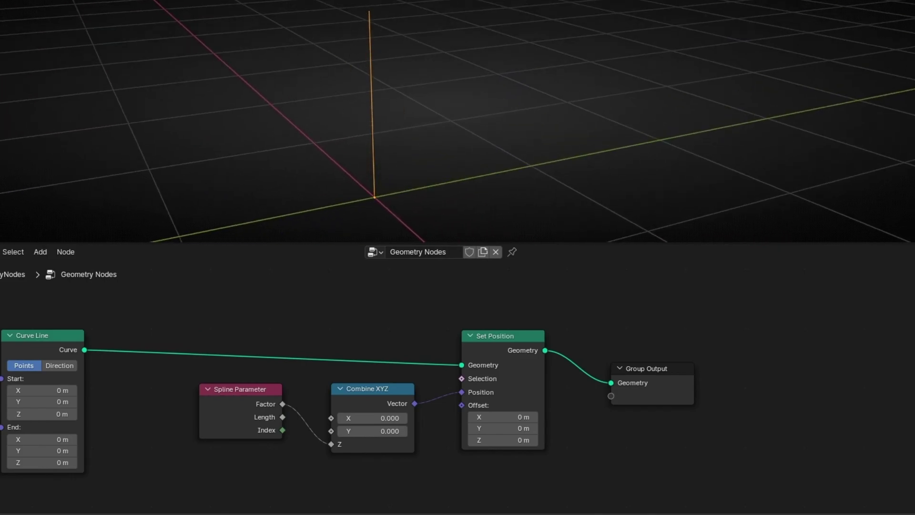
key("KP_7")
left_click_drag(332, 448, 331, 418)
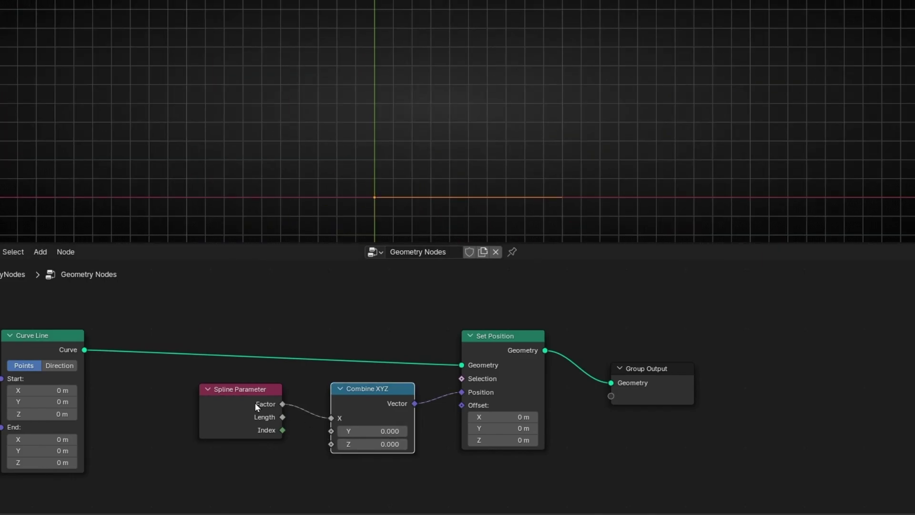
Insert a Math node set to Add between Spline Parameter and Combine XYZ, moving the nodes apart to fit it.
left_click_drag(256, 403, 218, 405)
middle_click_drag(426, 193, 453, 114, "shift")
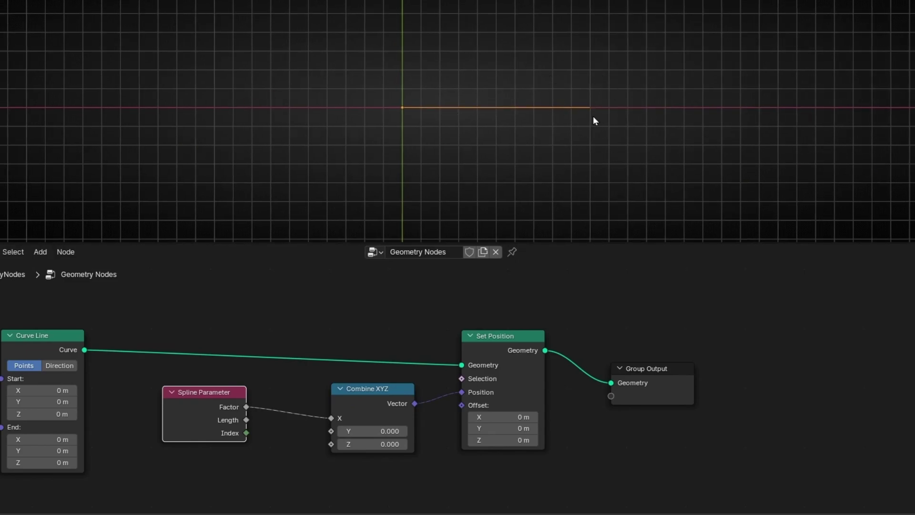
middle_click_drag(123, 298, 208, 300)
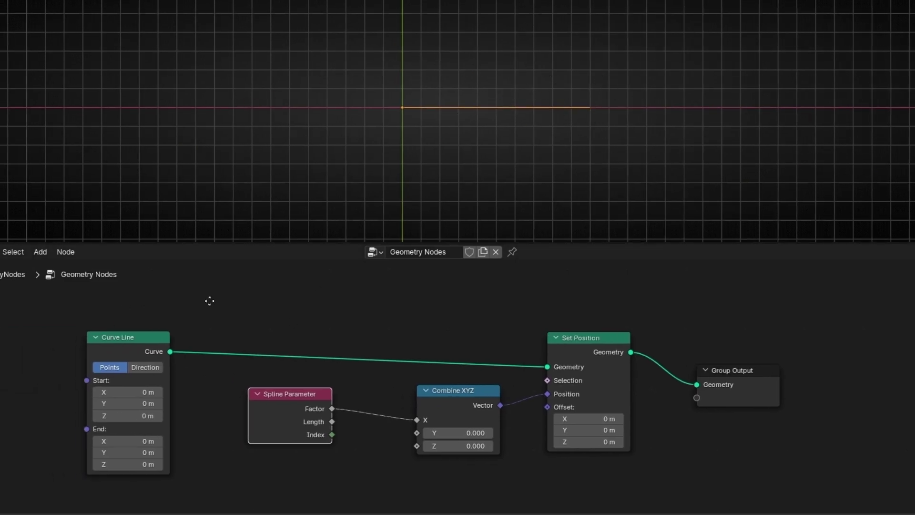
left_click_drag(111, 346, 0, 346)
left_click_drag(291, 419, 202, 417)
key("shift+a")
type("math")
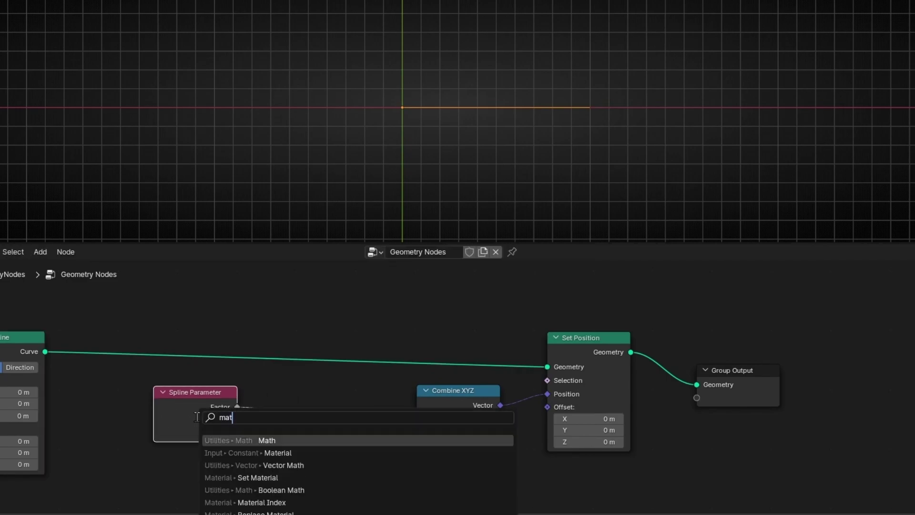
key("Return")
left_click(284, 385)
Vary the Add node's second value to slide the line along the X axis, ending at -0.900.
left_click(324, 461)
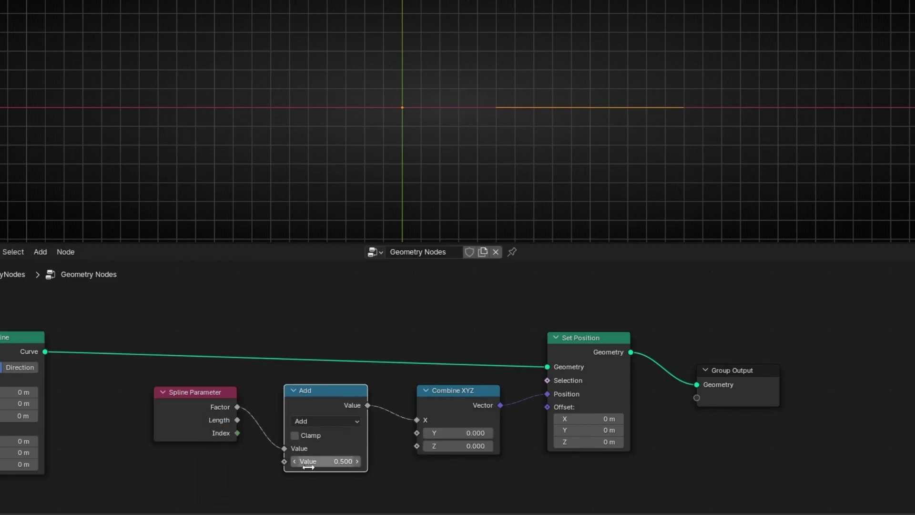
type("2.4")
key("Return")
left_click_drag(329, 461, 313, 461)
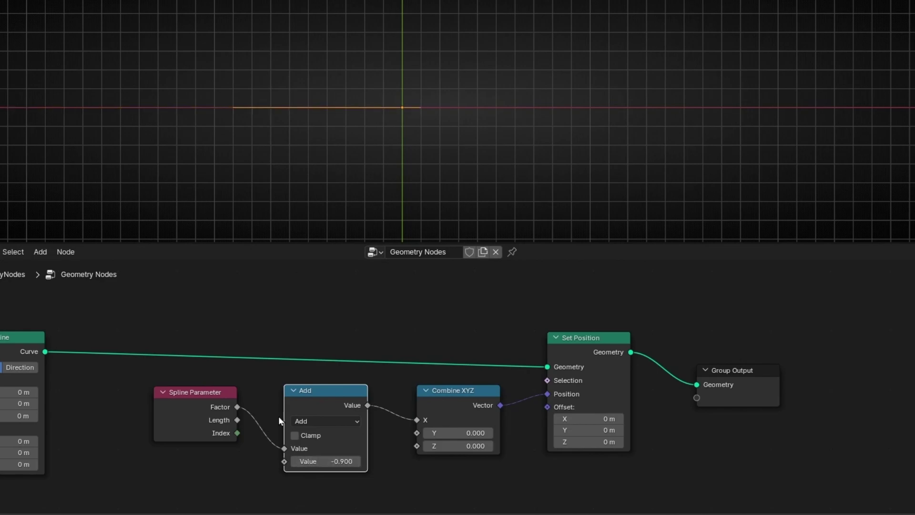
Duplicate the Add node onto the link before Combine XYZ and change the copy's operation to Sine.
left_click_drag(186, 395, 134, 398)
left_click_drag(305, 397, 264, 402)
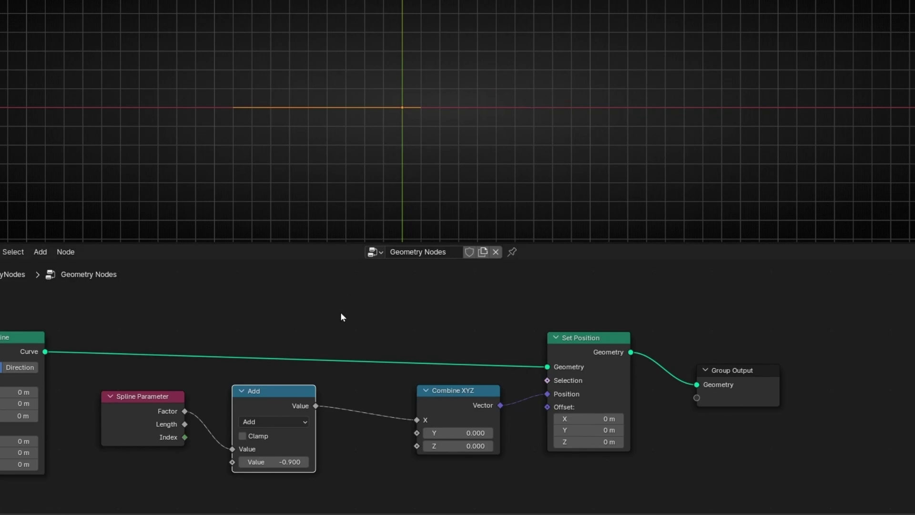
key("shift+d")
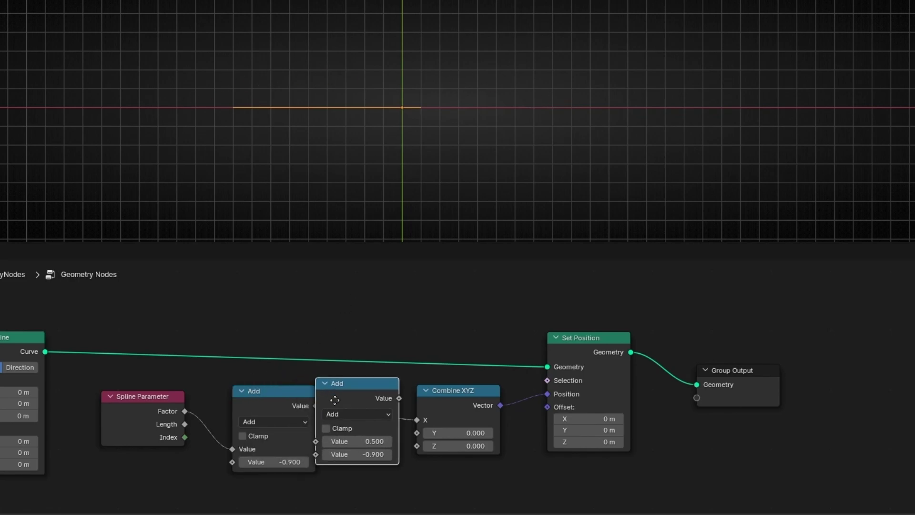
left_click(367, 419)
left_click(397, 424)
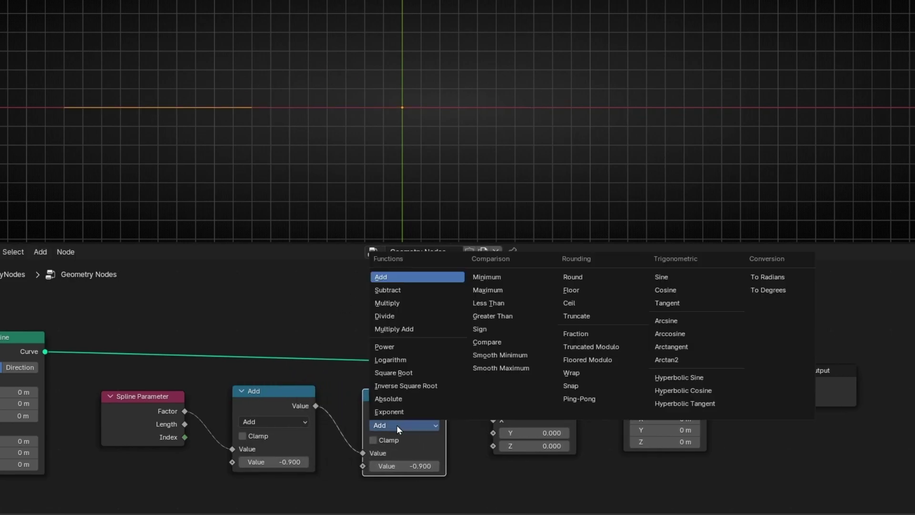
left_click(667, 278)
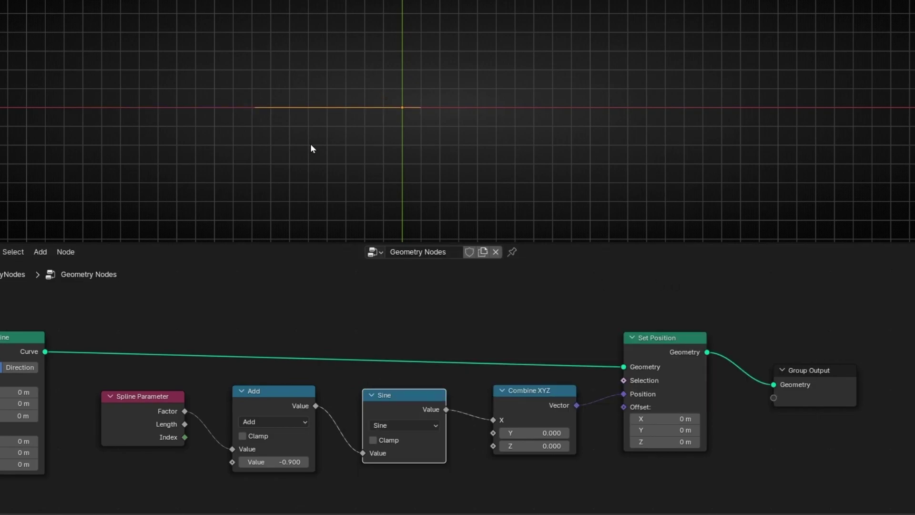
Reset the Add node's value to 0 and increase it to 7.150 to test the Sine motion.
left_click(270, 462)
type("0")
key("Return")
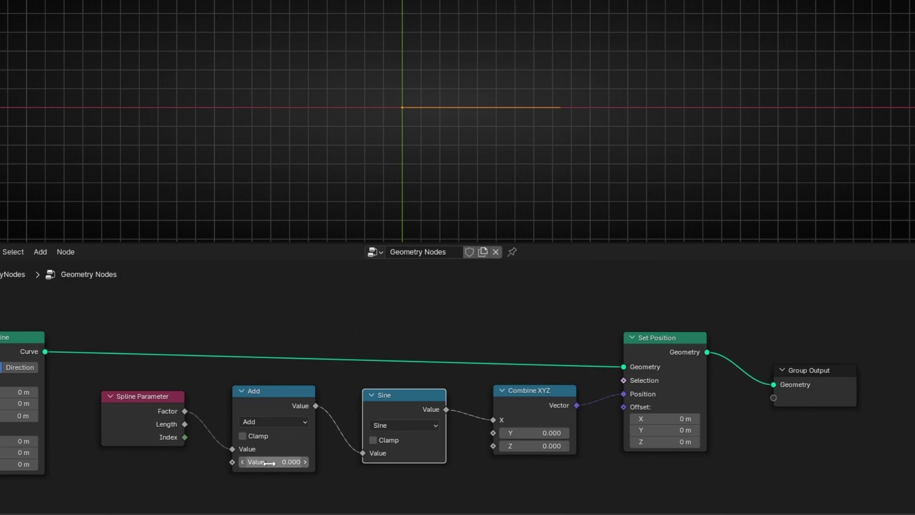
left_click_drag(269, 463, 610, 463)
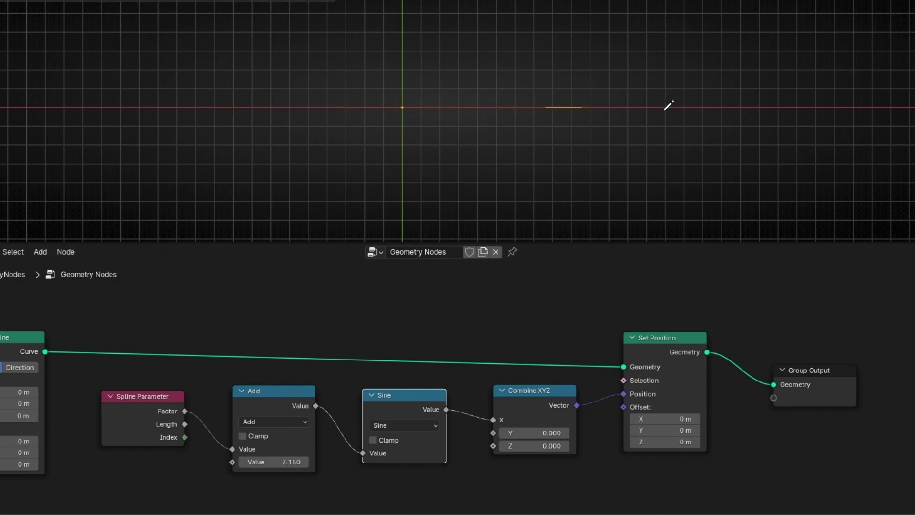
Annotate the limits of the line's motion as 1 and -1 along the X axis, and raise the Add value to 277.960.
left_click_drag(574, 60, 599, 71)
left_click_drag(287, 457, 381, 456)
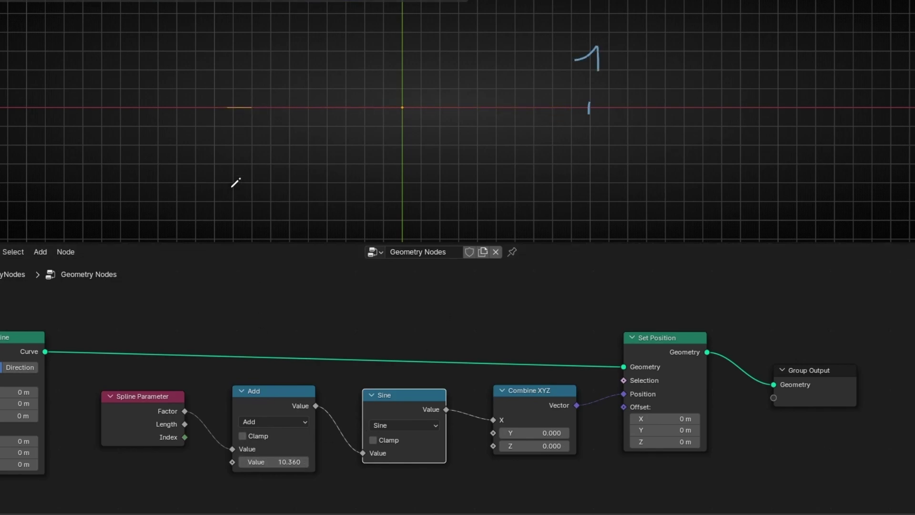
left_click_drag(213, 103, 214, 111)
mouse_move(184, 68)
left_mouse_down()
mouse_move(208, 50)
mouse_move(212, 70)
left_mouse_up()
left_click_drag(254, 461, 478, 460)
Add a Points node as Set Position's geometry source, place it above the other nodes, and raise the Add value to 310.200.
key("shift+a")
type("point")
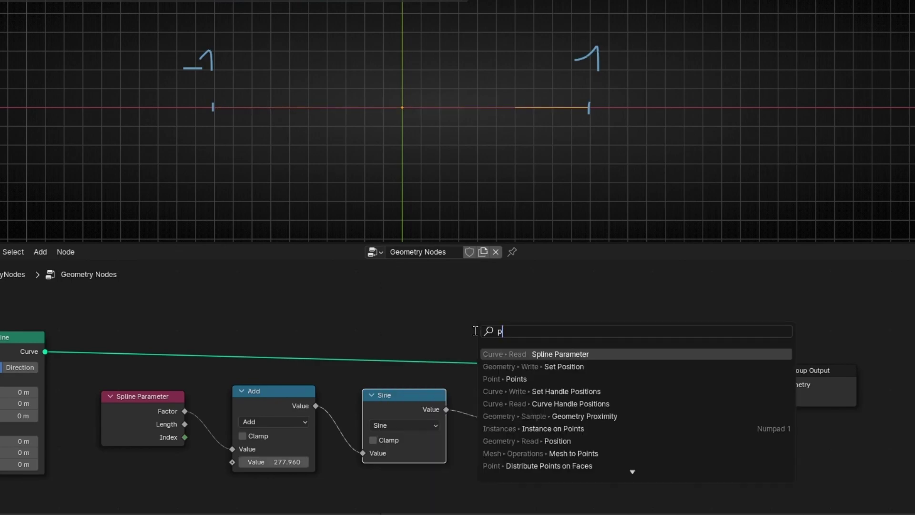
key("Return")
left_click(474, 302)
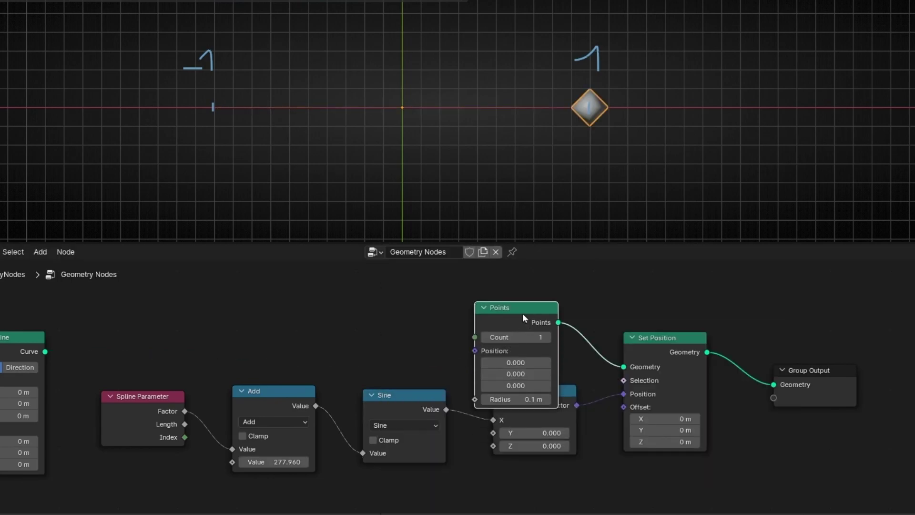
left_click_drag(522, 313, 505, 274)
middle_click_drag(343, 436, 345, 416)
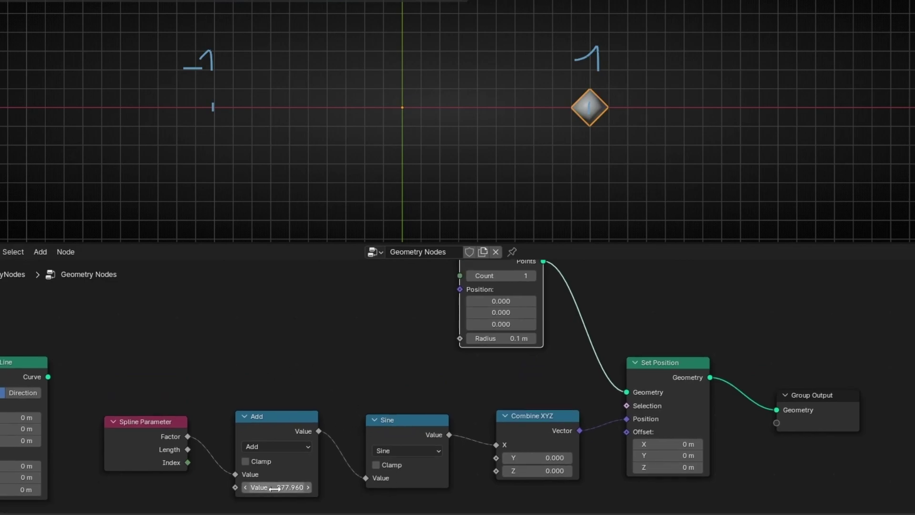
left_click_drag(277, 487, 331, 487)
Sketch annotation waves across the X axis in the viewport to illustrate the periodic motion.
scroll(512, 126, "down", 5)
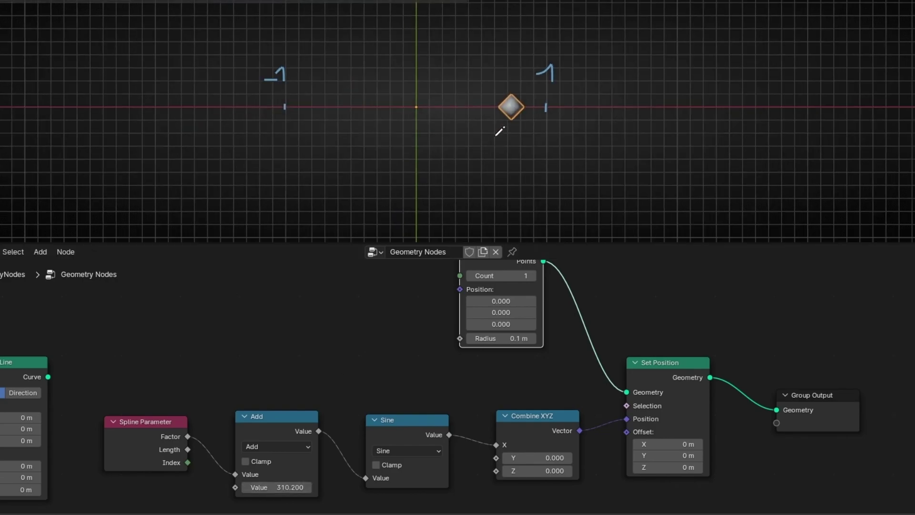
middle_click_drag(473, 143, 251, 170, "shift")
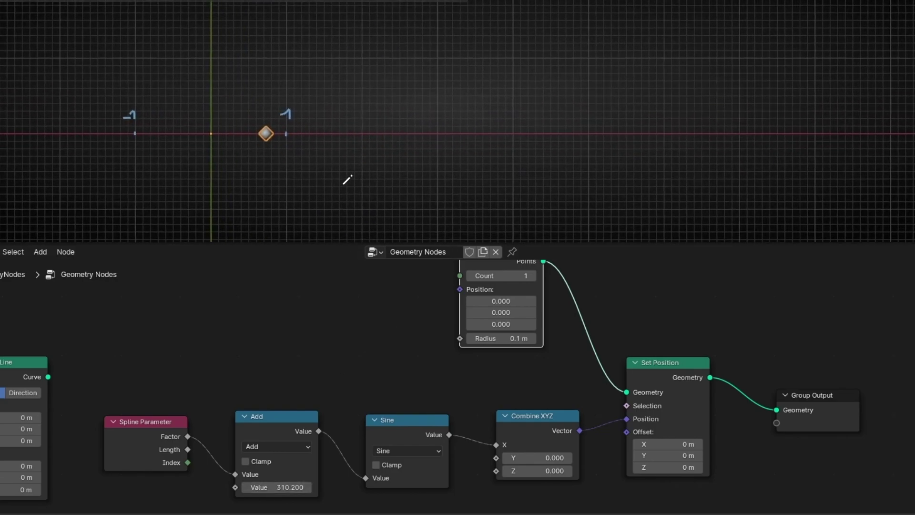
mouse_move(334, 194)
left_mouse_down()
mouse_move(366, 88)
mouse_move(467, 134)
mouse_move(572, 155)
mouse_move(716, 87)
mouse_move(786, 181)
mouse_move(912, 95)
left_mouse_up()
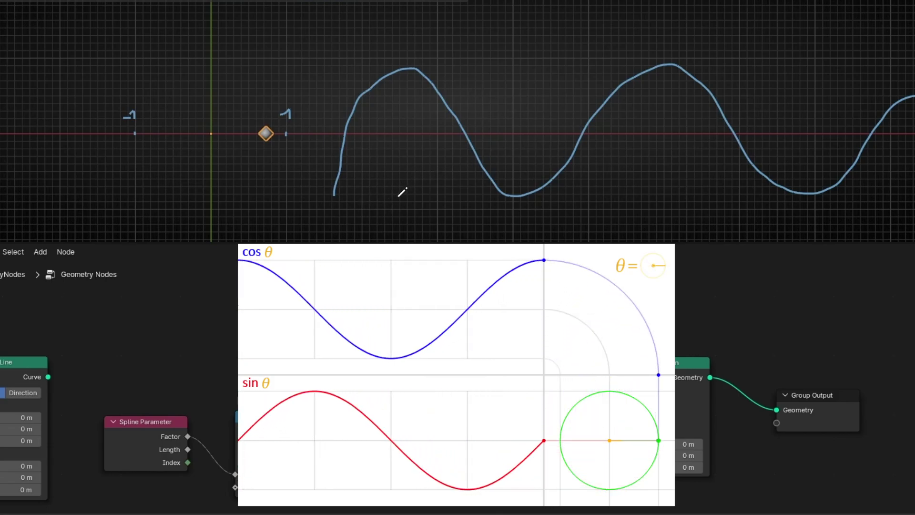
mouse_move(395, 196)
left_mouse_down()
mouse_move(413, 125)
mouse_move(465, 79)
mouse_move(510, 122)
mouse_move(555, 190)
mouse_move(763, 69)
mouse_move(879, 180)
left_mouse_up()
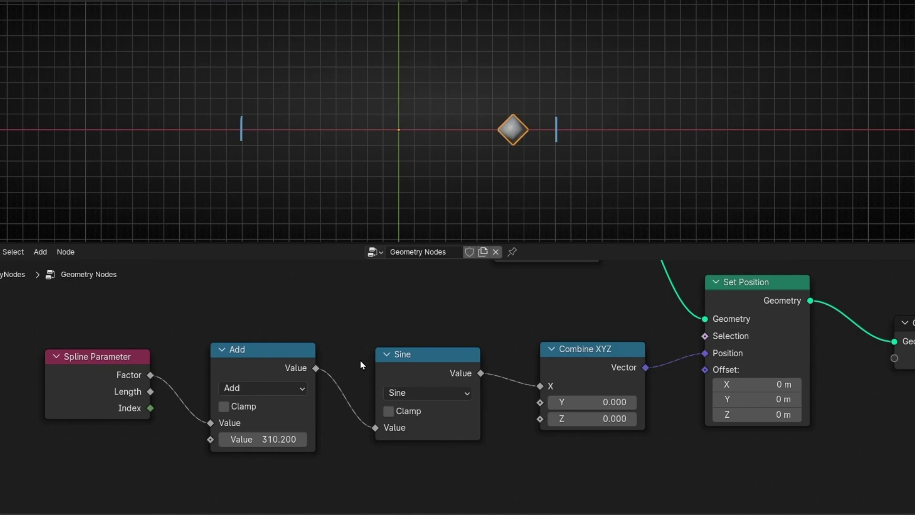
Reset the Add node's value to 0 and annotate a 0 above the point at the origin.
left_click(247, 439)
type("0")
key("Return")
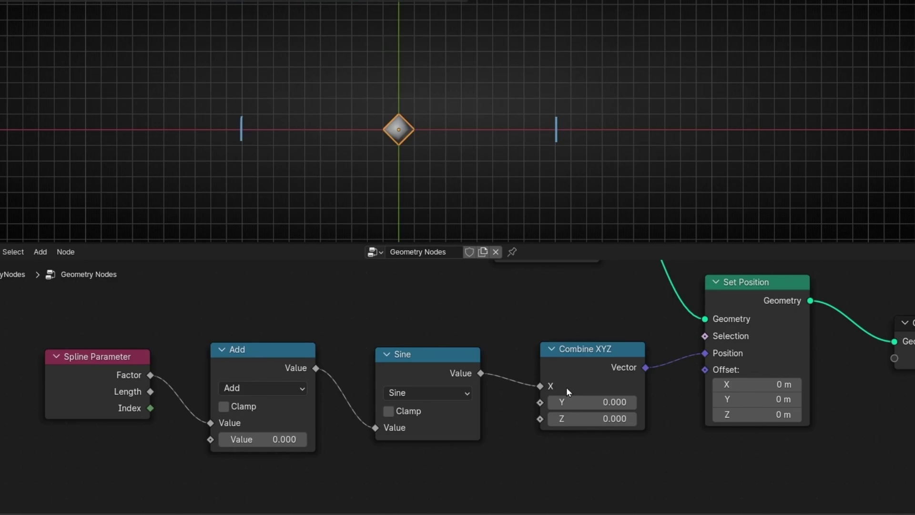
mouse_move(400, 42)
left_mouse_down()
mouse_move(413, 67)
mouse_move(399, 45)
left_mouse_up()
Change the Sine node's operation to Cosine and annotate a 1 above the point.
left_click(406, 393)
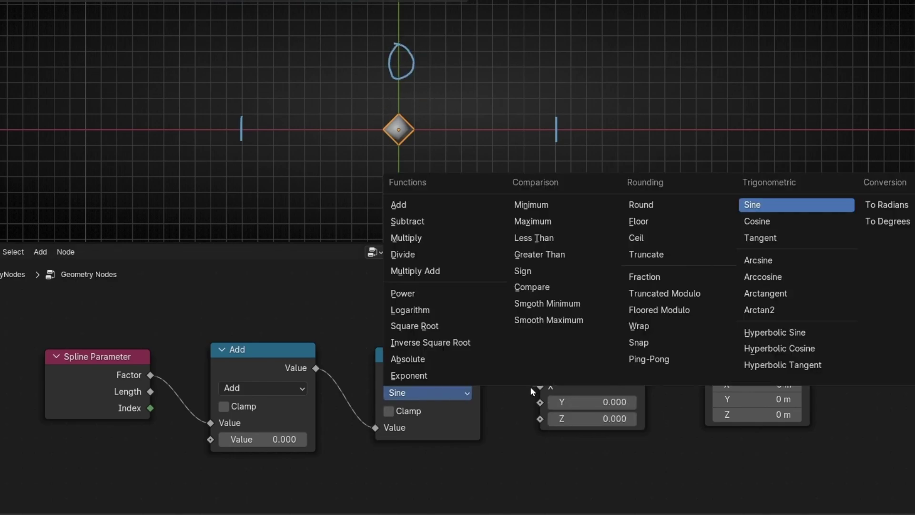
left_click(773, 222)
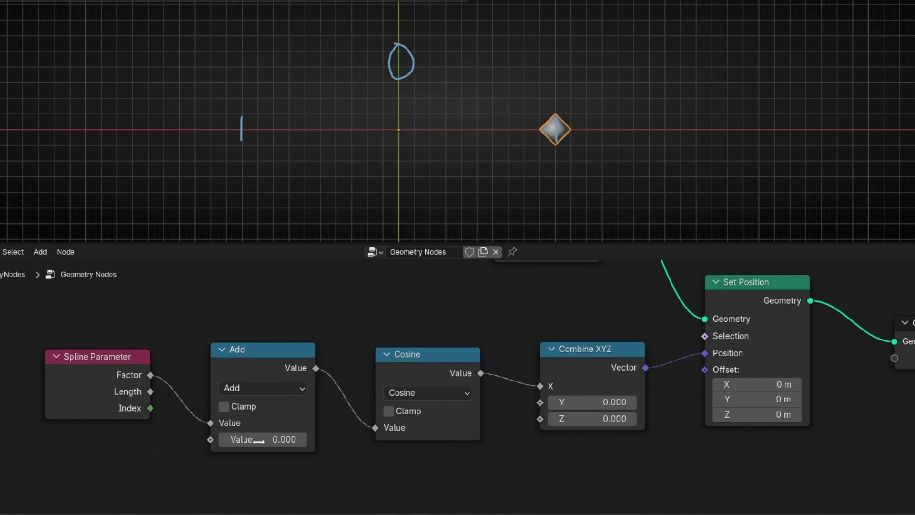
mouse_move(547, 56)
left_mouse_down()
mouse_move(564, 44)
mouse_move(559, 73)
left_mouse_up()
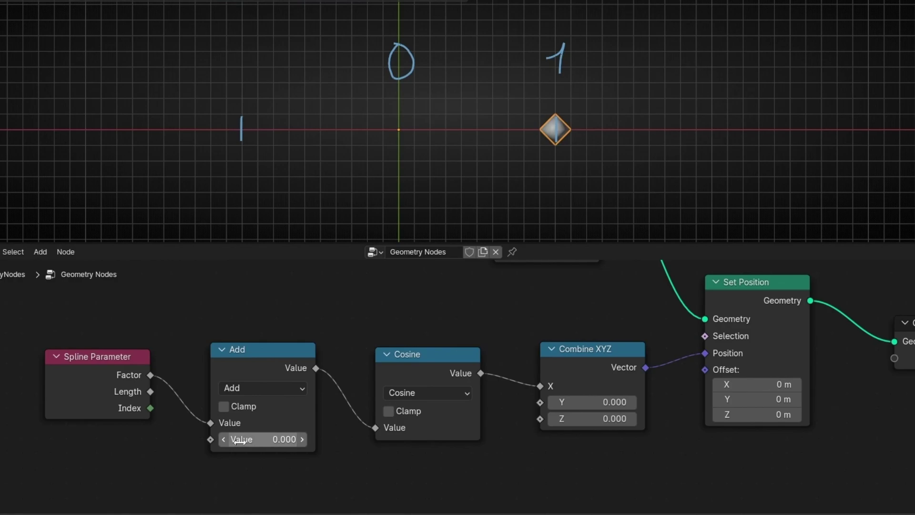
Vary the Add node's value to test how Cosine moves the point along the X axis.
left_click_drag(241, 436, 912, 437)
left_click_drag(262, 439, 518, 439)
left_click_drag(518, 439, 567, 440)
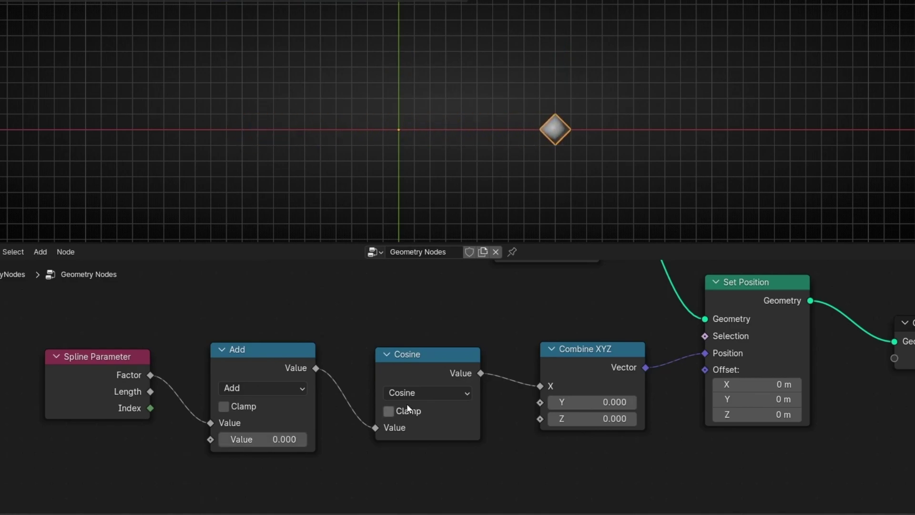
Switch the Cosine node back to Sine and move its link from X to Combine XYZ's Y input.
left_click(415, 394)
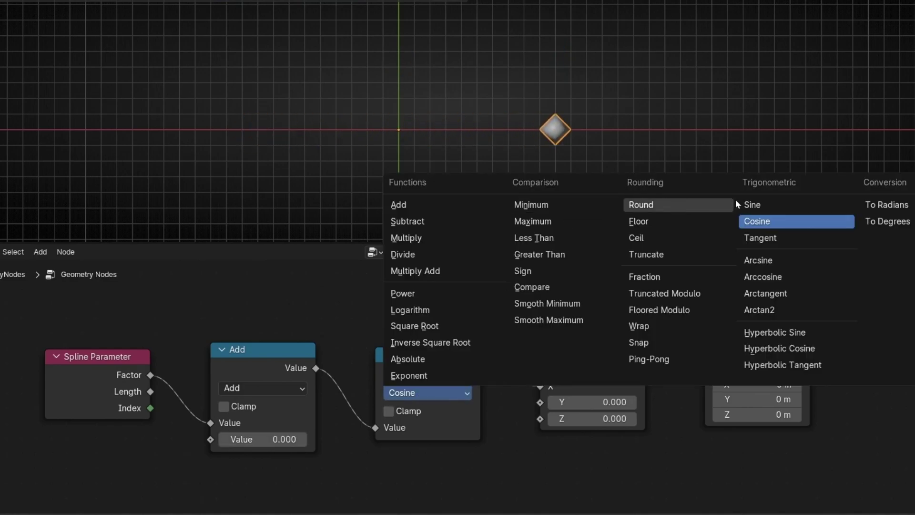
left_click(752, 204)
mouse_move(540, 386)
left_mouse_down()
mouse_move(525, 385)
mouse_move(538, 401)
left_mouse_up()
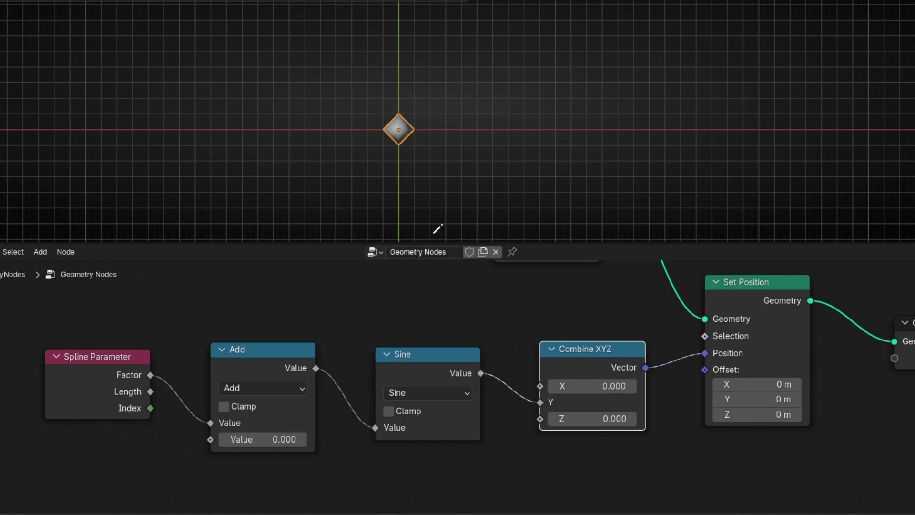
Raise the Add value to 13.930 to move the point along the Y axis and inspect it in perspective.
scroll(354, 145, "up", 1)
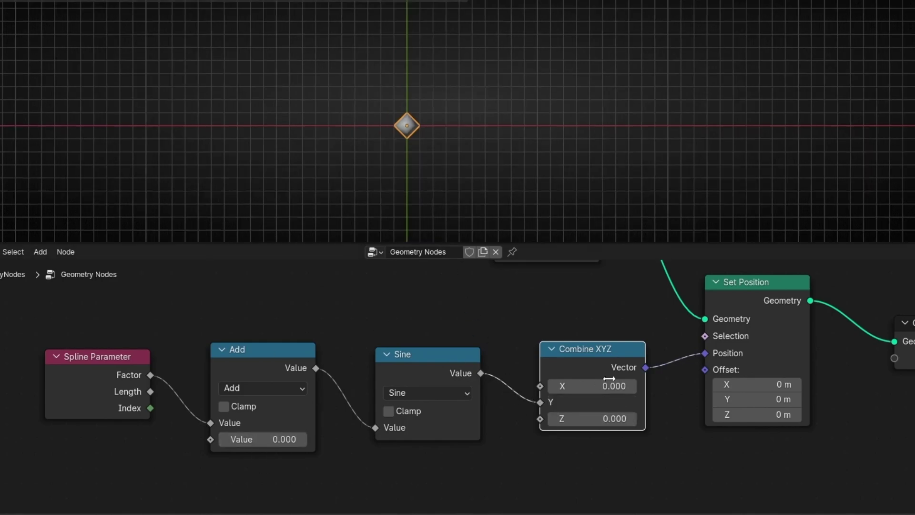
left_click_drag(263, 439, 373, 438)
middle_click_drag(482, 221, 396, 95)
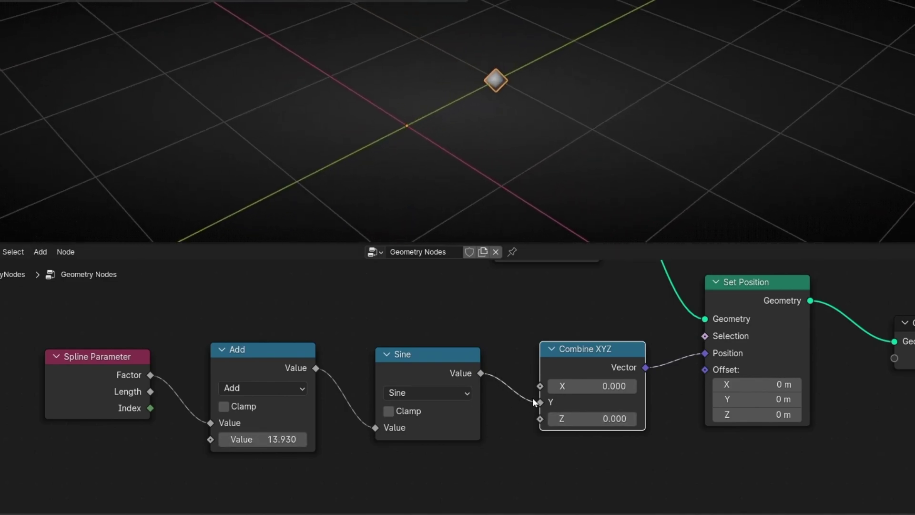
Move the Sine link to Combine XYZ's Z input, raise the Add value to 32.210, and return the link to X.
left_click_drag(534, 402, 534, 418)
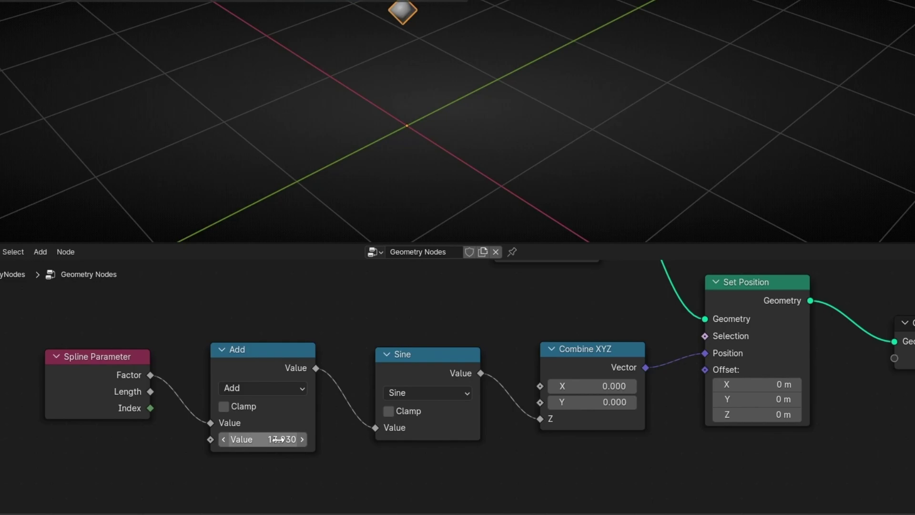
left_click_drag(279, 439, 319, 442)
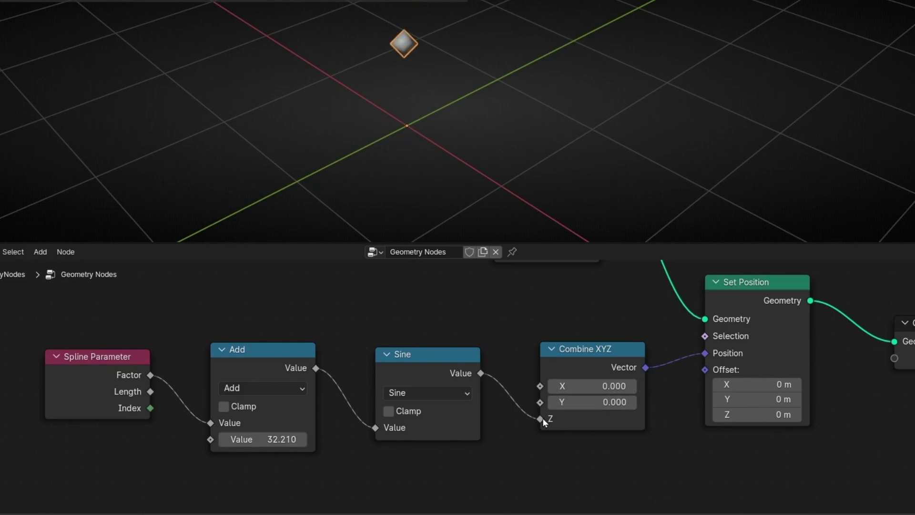
left_click_drag(542, 419, 539, 384)
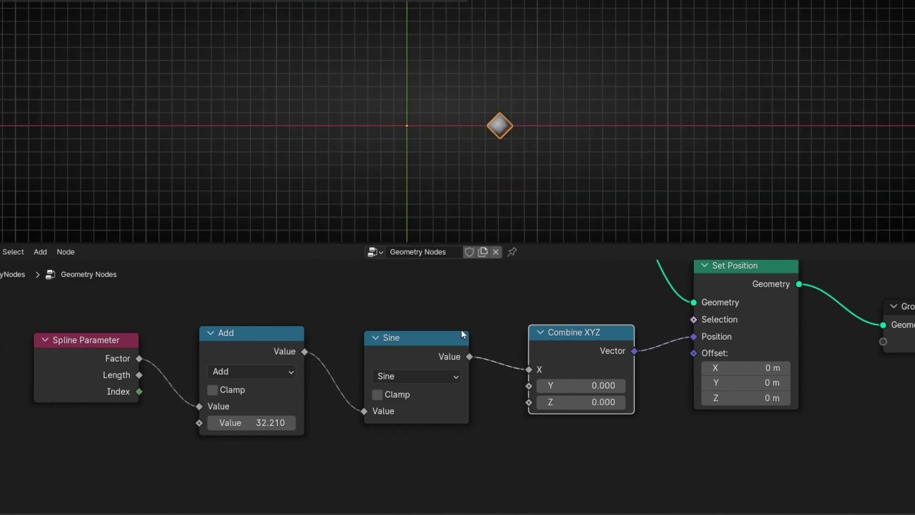
Duplicate the Sine node and place the copy below the original.
left_click(413, 356)
key("shift+d")
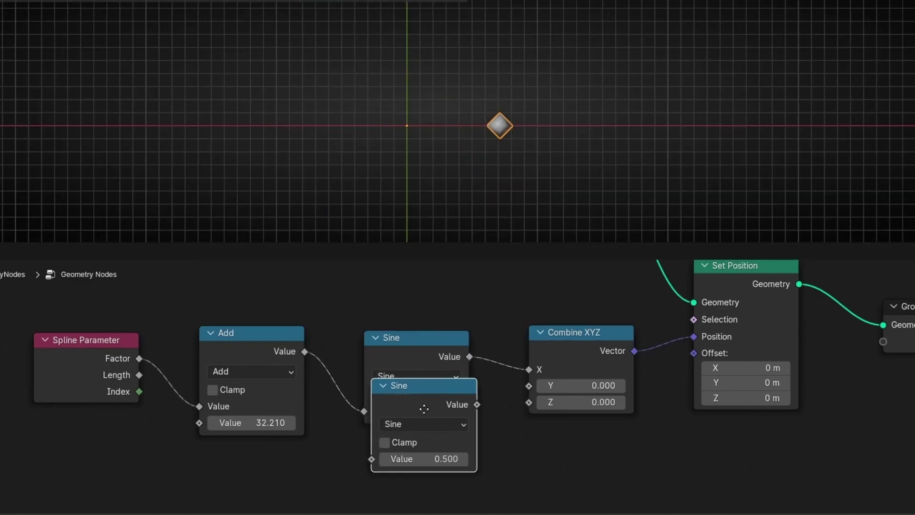
left_click(406, 460)
middle_click_drag(507, 465, 501, 409)
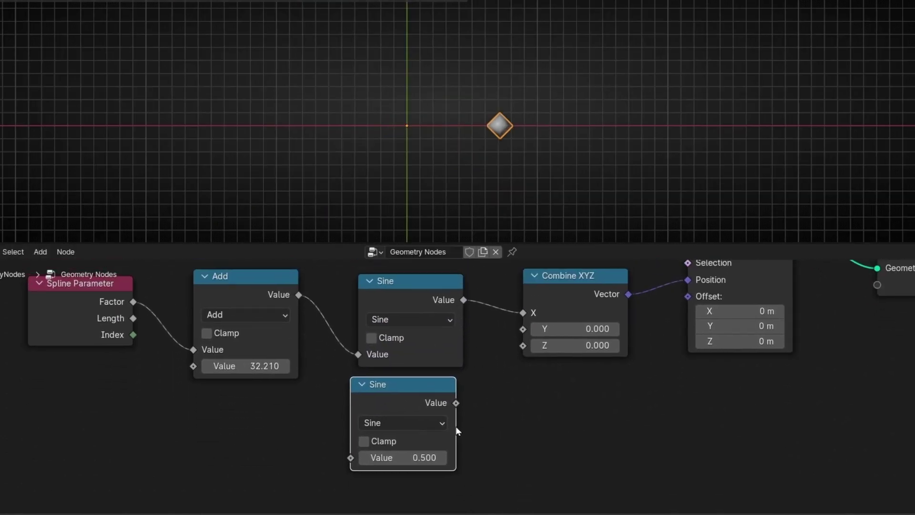
Change the copied Sine node to Cosine and connect it between the Add output and Combine XYZ's Y input.
left_click(427, 423)
left_click(733, 251)
left_click_drag(298, 295, 350, 458)
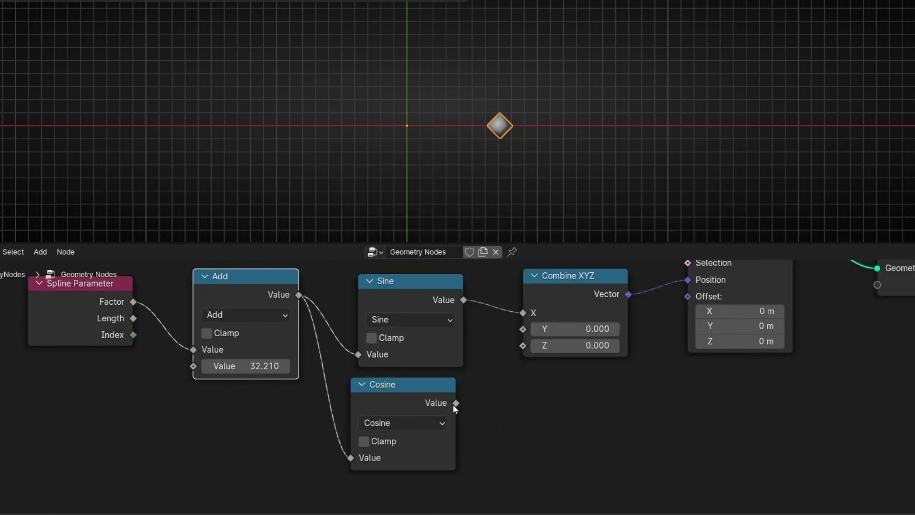
mouse_move(455, 404)
left_mouse_down()
mouse_move(540, 364)
mouse_move(527, 334)
left_mouse_up()
Annotate a circular path around the origin, raise the Add value to 44.110 to test it, and erase the annotation.
mouse_move(419, 35)
left_mouse_down()
mouse_move(446, 33)
mouse_move(506, 103)
mouse_move(393, 197)
mouse_move(367, 59)
mouse_move(428, 36)
left_mouse_up()
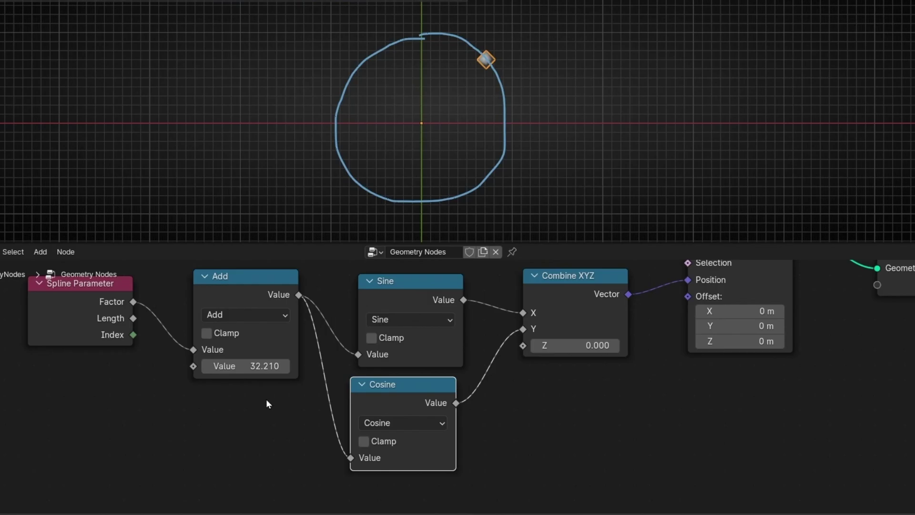
left_click_drag(257, 366, 417, 366)
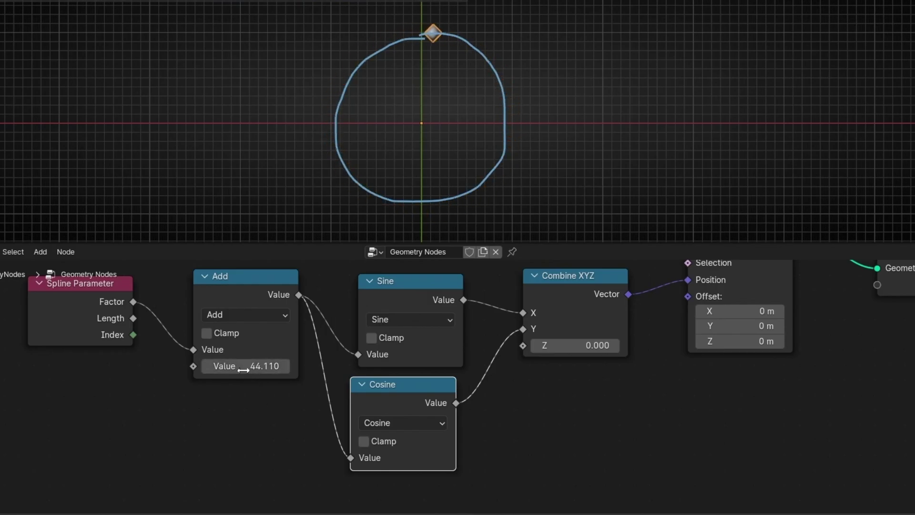
mouse_move(471, 119)
left_mouse_down("ctrl")
mouse_move(435, 30)
mouse_move(484, 102)
left_mouse_up("ctrl")
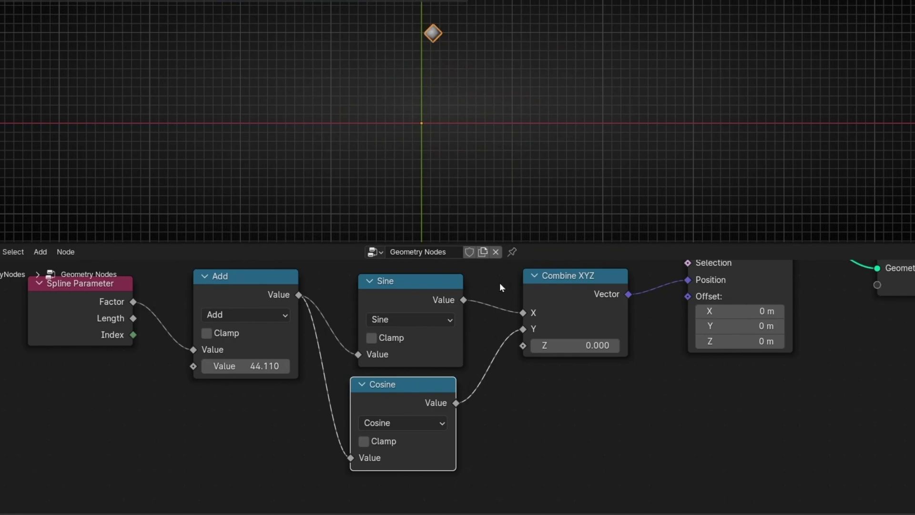
Cut the Sine link to Combine XYZ and raise the Add value to 58.550 to test Cosine alone.
right_click_drag(500, 285, 486, 350, "ctrl")
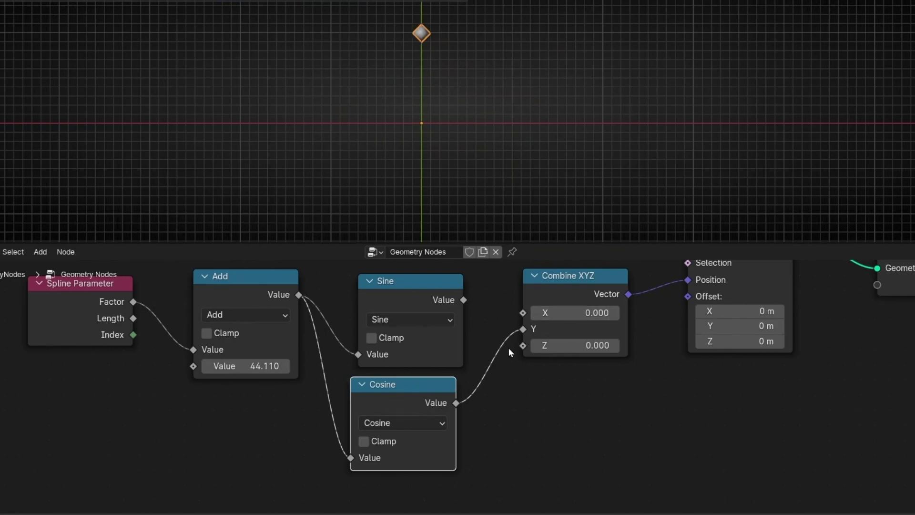
mouse_move(224, 366)
left_mouse_down()
mouse_move(386, 366)
mouse_move(228, 375)
left_mouse_up()
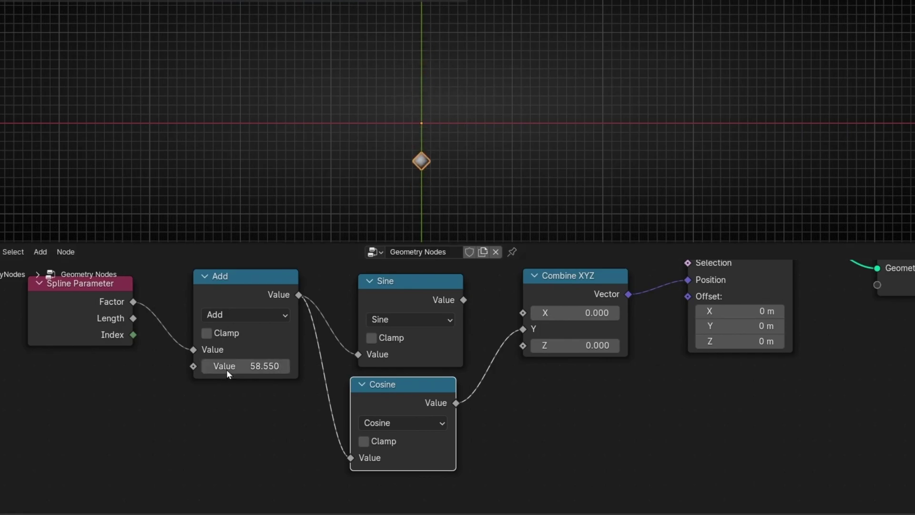
Cut the Cosine link, reconnect Sine to Combine XYZ's X, and raise the Add value to 66.890 to test Sine alone.
right_click_drag(510, 328, 507, 331, "ctrl")
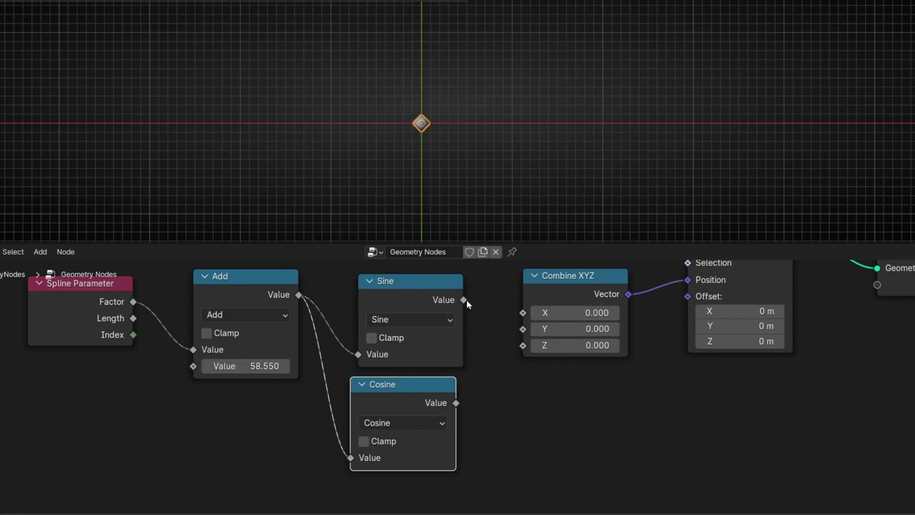
left_click_drag(463, 300, 523, 312)
left_click_drag(210, 366, 772, 364)
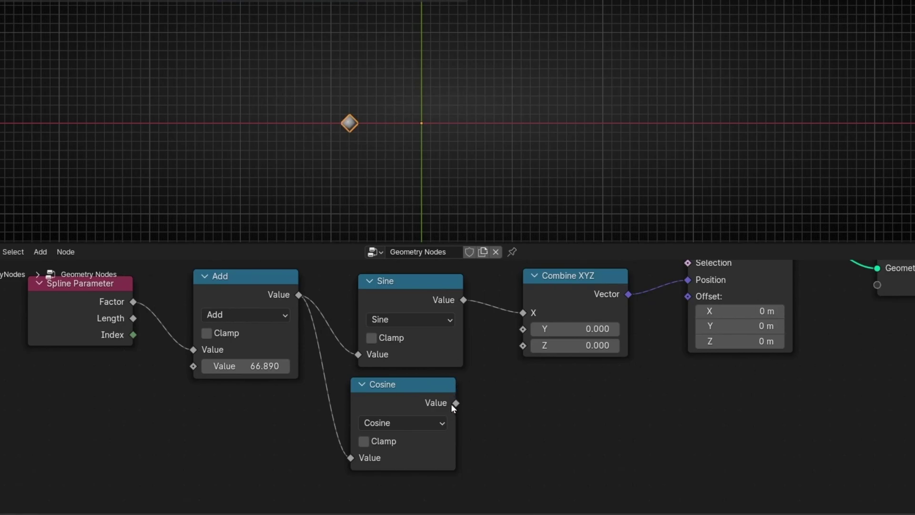
Reconnect Cosine to Combine XYZ's Y and raise the Add value to 89.340 to test both functions together.
left_click_drag(452, 404, 523, 329)
left_click_drag(248, 366, 649, 366)
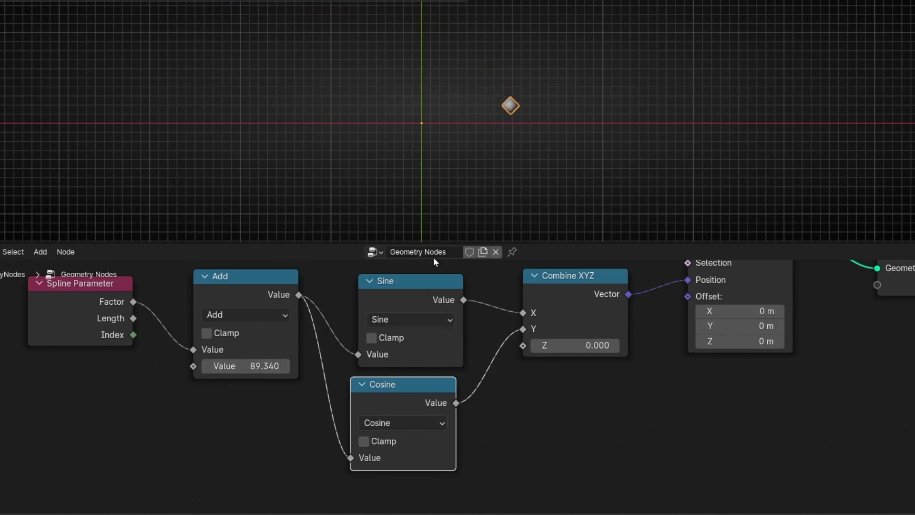
Connect the Curve Line node's Curve output to Set Position's Geometry input in place of Points.
scroll(487, 334, "down", 4)
middle_click_drag(492, 281, 489, 369)
right_click_drag(566, 357, 566, 357, "ctrl")
left_click_drag(86, 355, 625, 351)
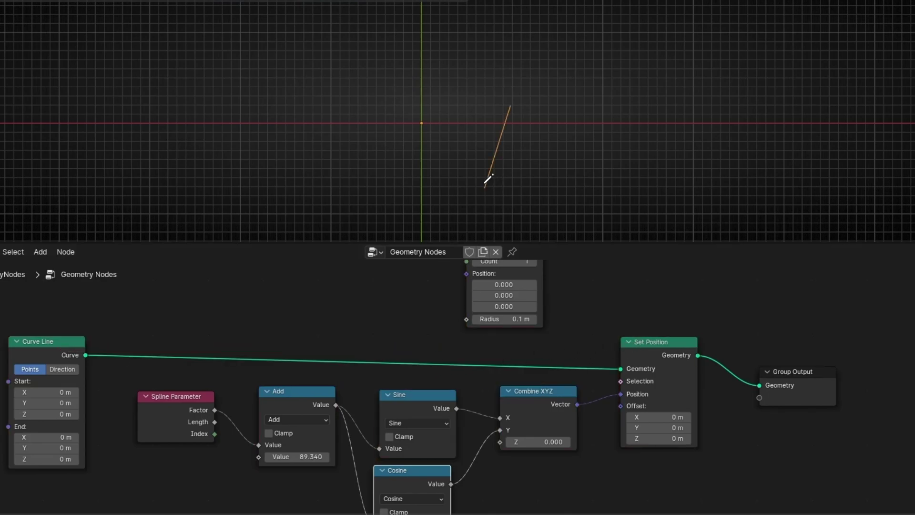
Cut the Cosine link and raise the Add value to test the line's motion along the X axis.
right_click_drag(467, 427, 482, 479, "ctrl")
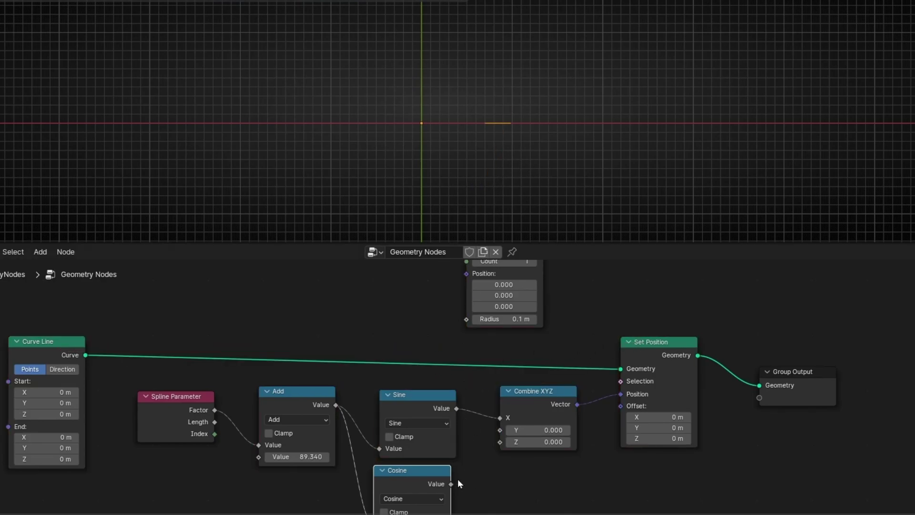
left_click_drag(295, 457, 331, 456)
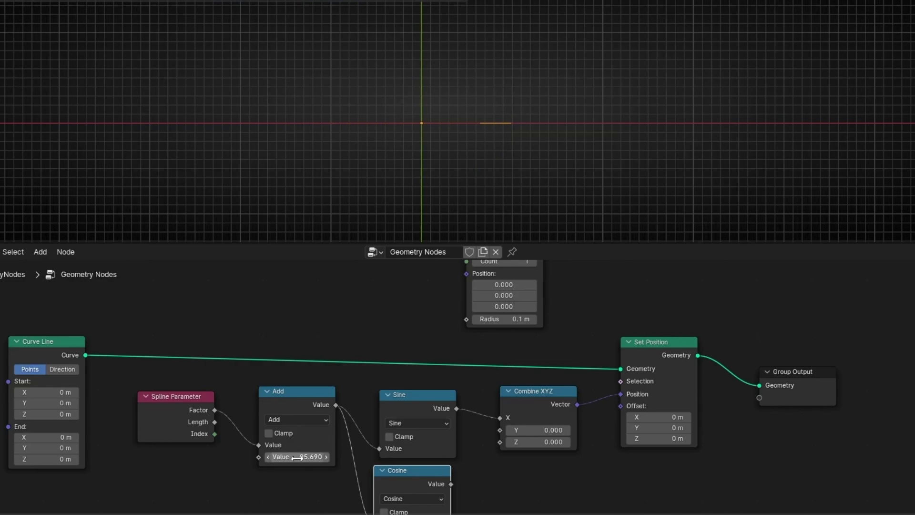
Relink Cosine to Combine XYZ's Y, cut the Sine link, and raise the Add value to 105.090 to test Y motion.
left_click_drag(451, 483, 497, 430)
right_click_drag(487, 426, 472, 398, "ctrl")
left_click_drag(327, 448, 404, 450)
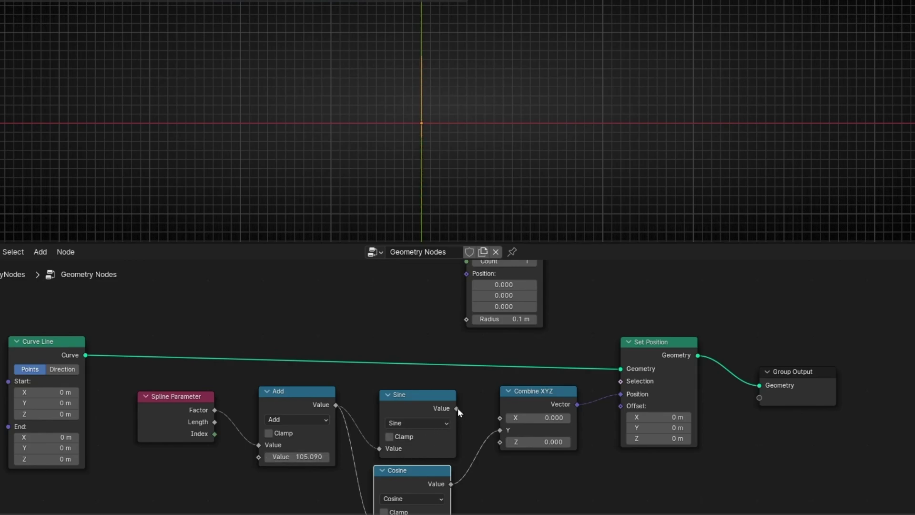
Relink Sine to Combine XYZ's X input and raise the Add value to 116.590.
left_click_drag(456, 408, 500, 417)
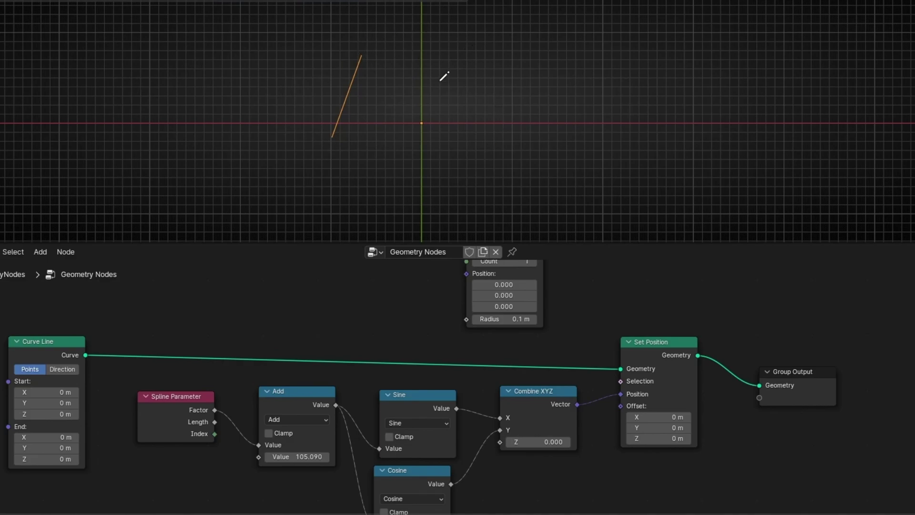
left_click_drag(298, 454, 388, 455)
Sketch an annotation stroke between the line's two endpoints and undo it.
mouse_move(335, 142)
left_mouse_down()
mouse_move(357, 179)
mouse_move(387, 200)
left_mouse_up()
key("ctrl+z")
Insert a Resample Curve node between Curve Line and Set Position, and move both curve nodes up to clear the Spline Parameter node.
key("shift+a")
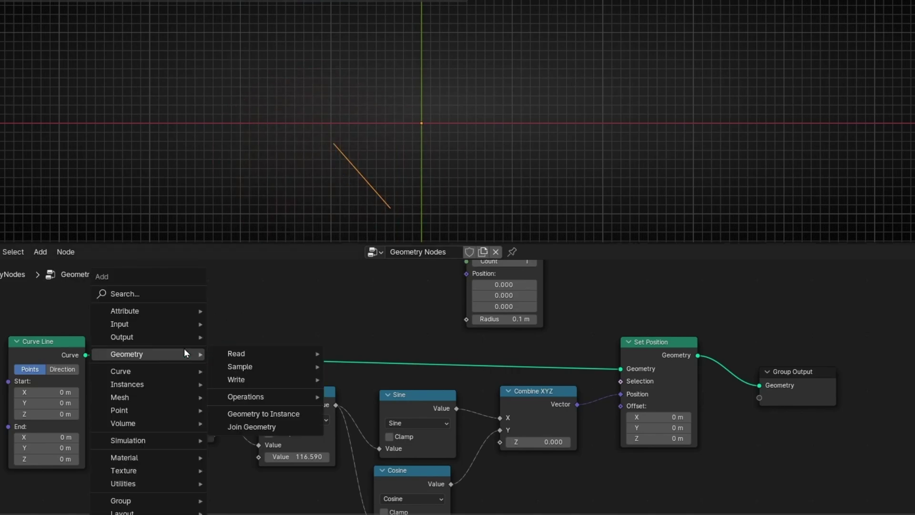
type("resa")
left_click(269, 375)
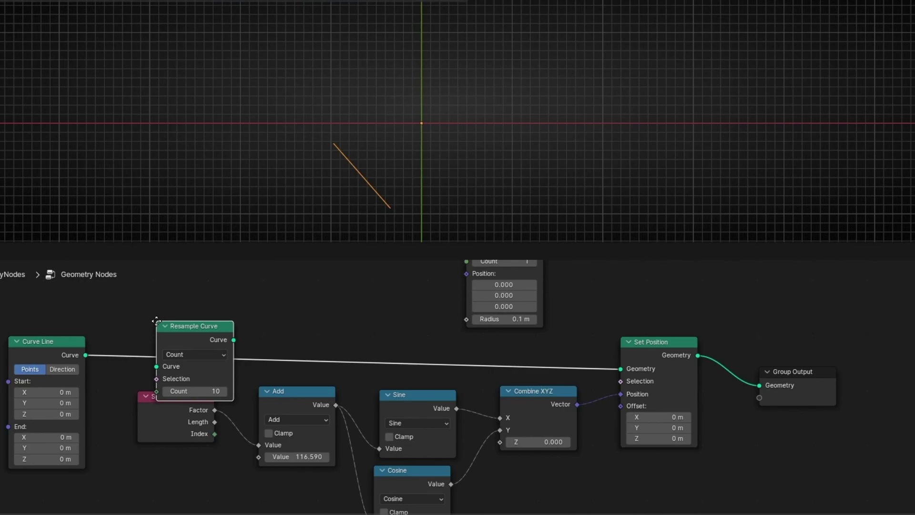
left_click(159, 318)
scroll(366, 181, "up", 2)
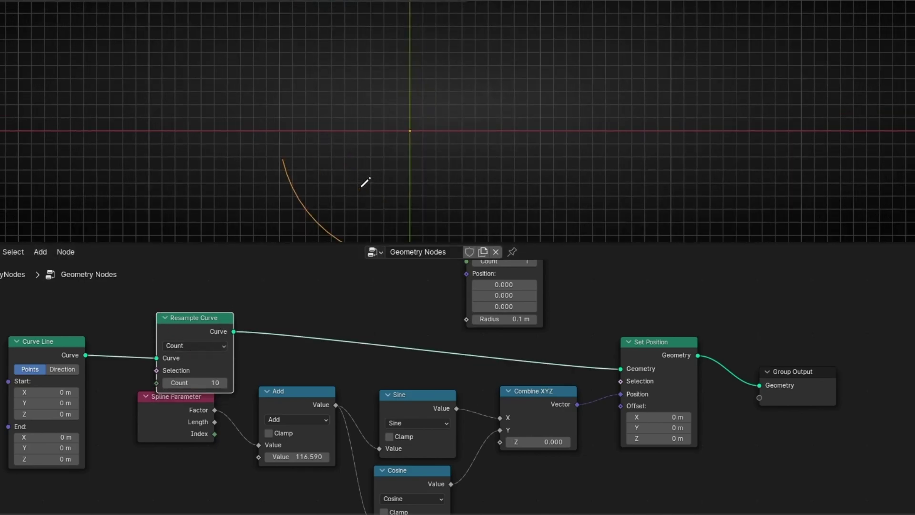
middle_click_drag(366, 181, 362, 127, "shift")
left_click_drag(205, 321, 199, 300)
left_click_drag(47, 340, 46, 307)
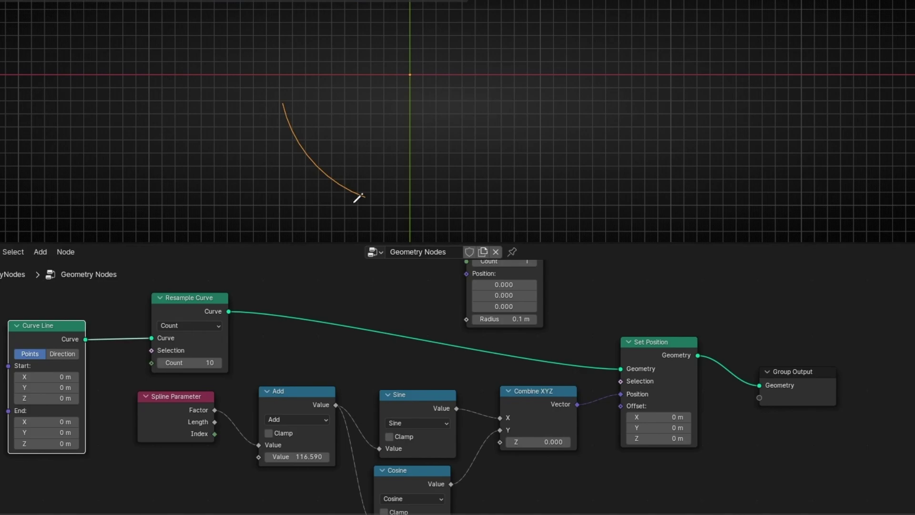
Raise the Resample Curve count to 38 and the Add value to 158.160 to move the arc around the circle.
left_click_drag(190, 364, 208, 364)
scroll(360, 139, "down", 3)
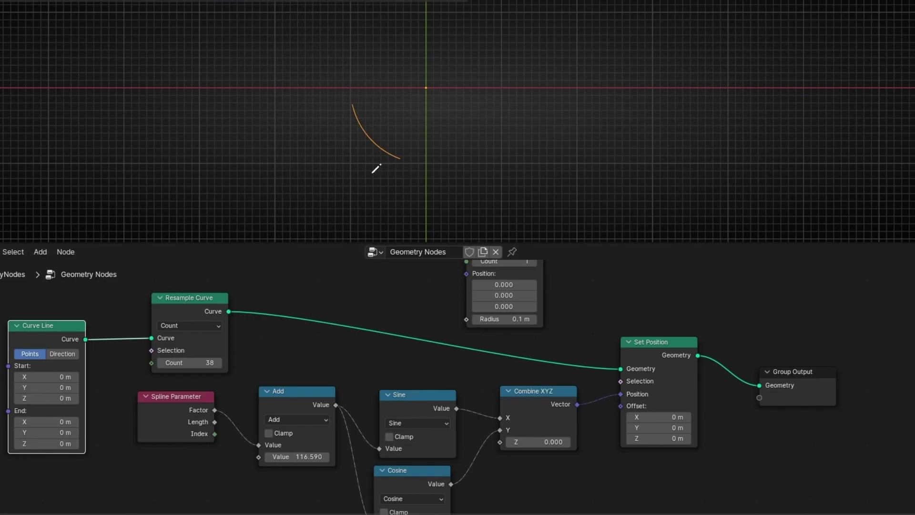
left_click_drag(297, 457, 317, 457)
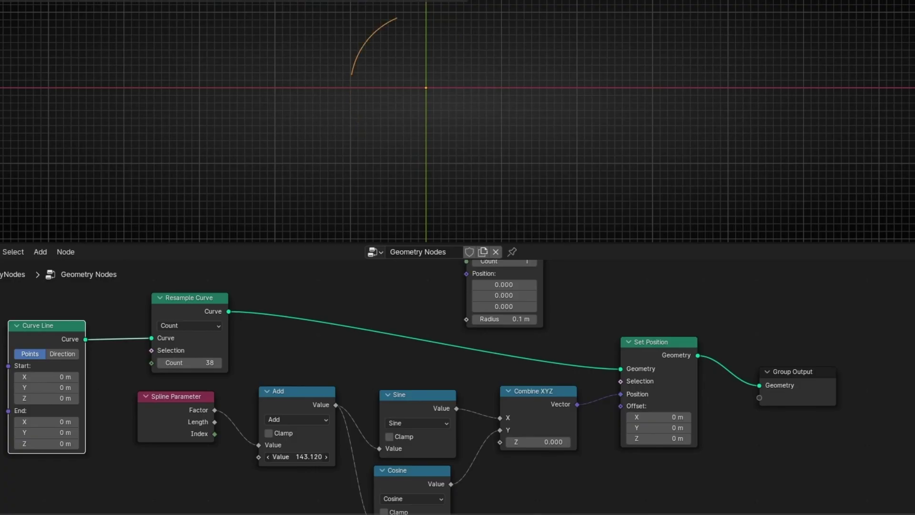
left_click_drag(301, 456, 318, 457)
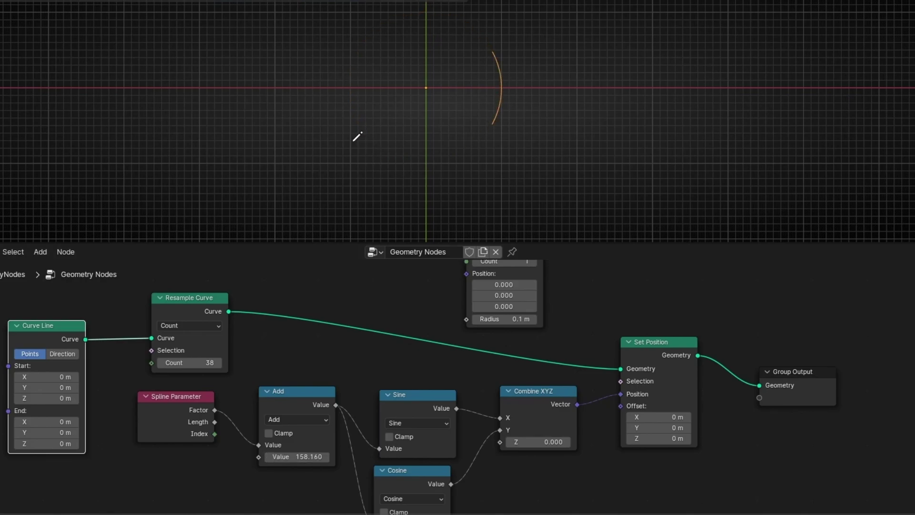
Make room beside Spline Parameter, insert a duplicate of the Add node before the existing one, and change its operation to Multiply.
left_click_drag(165, 405, 146, 413)
left_click_drag(36, 339, 0, 326)
left_click_drag(128, 426, 57, 427)
left_click(285, 399)
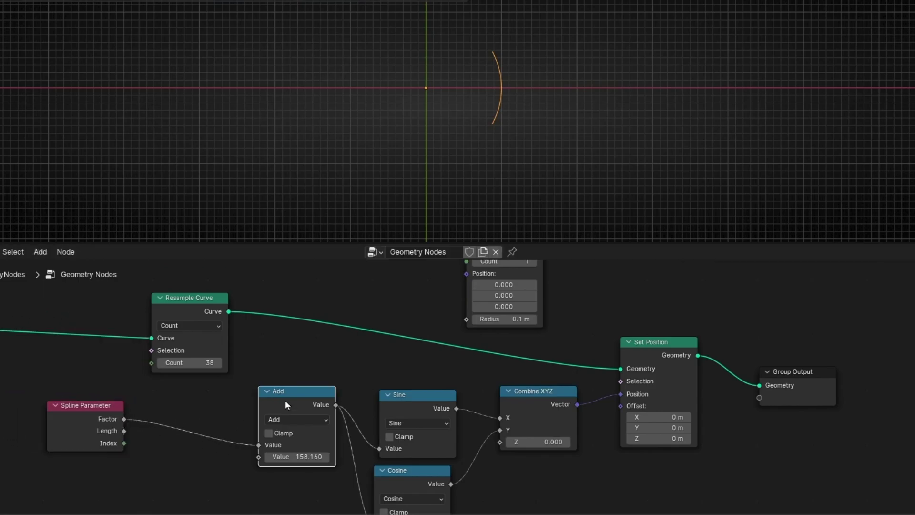
key("shift+d")
left_click(193, 414)
left_click(193, 418)
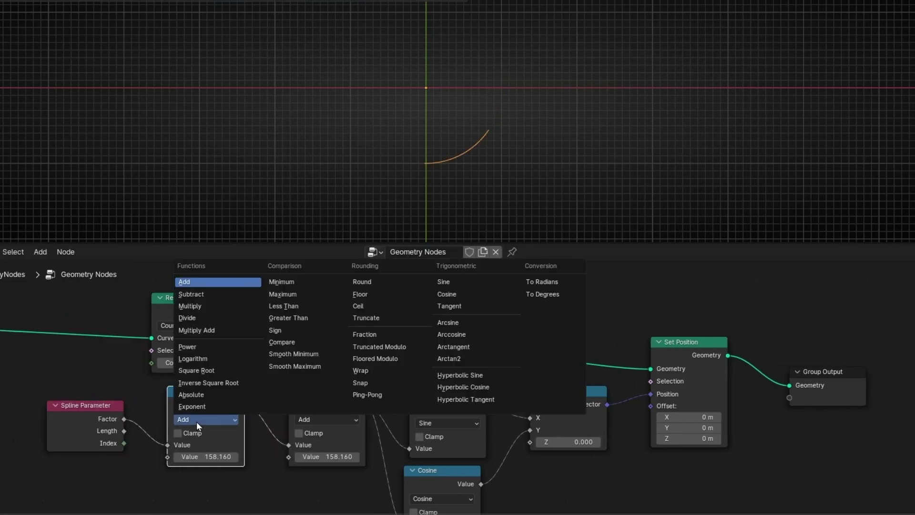
left_click(207, 306)
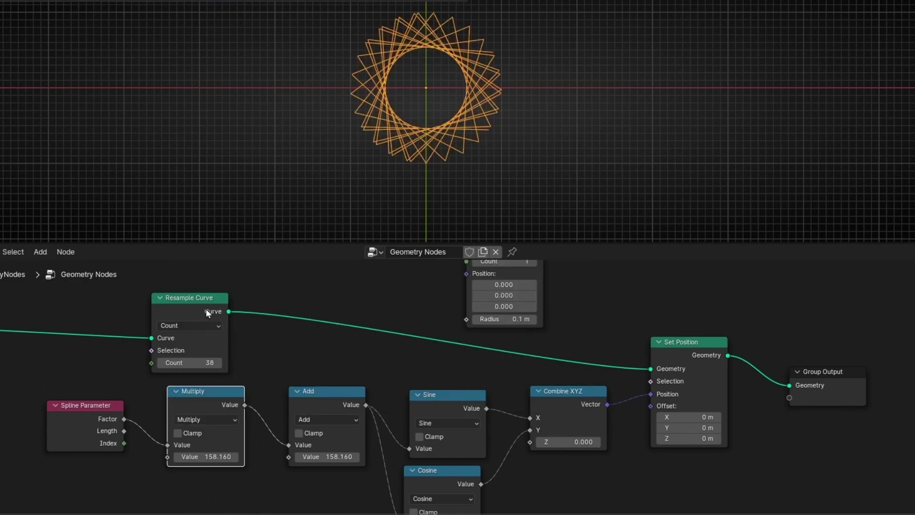
Set the Multiply value to 1 and the Add value to 0.
left_click(212, 458)
type("1")
key("Return")
left_click(329, 457)
type("0")
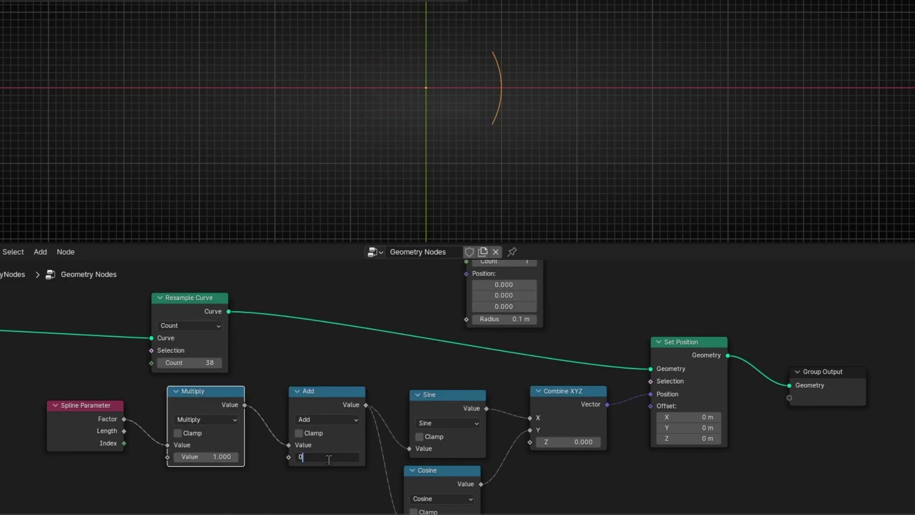
key("Return")
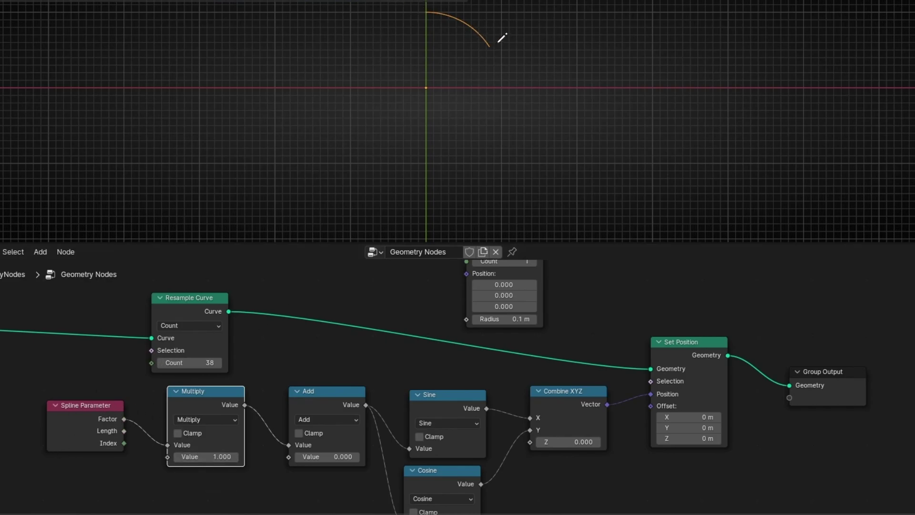
Annotate the arc's end with 1, set the Multiply value to 2, and annotate the new end with 2.
mouse_move(497, 43)
left_mouse_down()
mouse_move(519, 29)
mouse_move(532, 39)
left_mouse_up()
left_click(208, 456)
type("2")
key("Return")
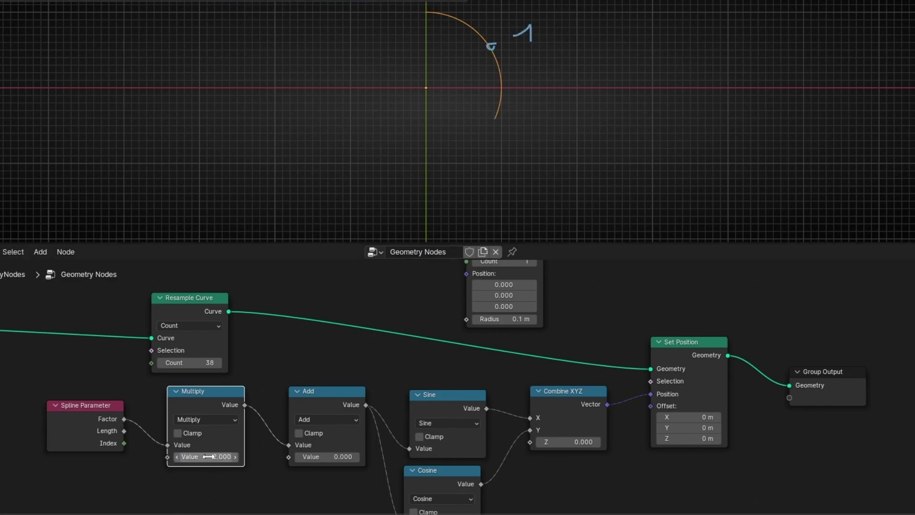
left_click_drag(500, 114, 560, 135)
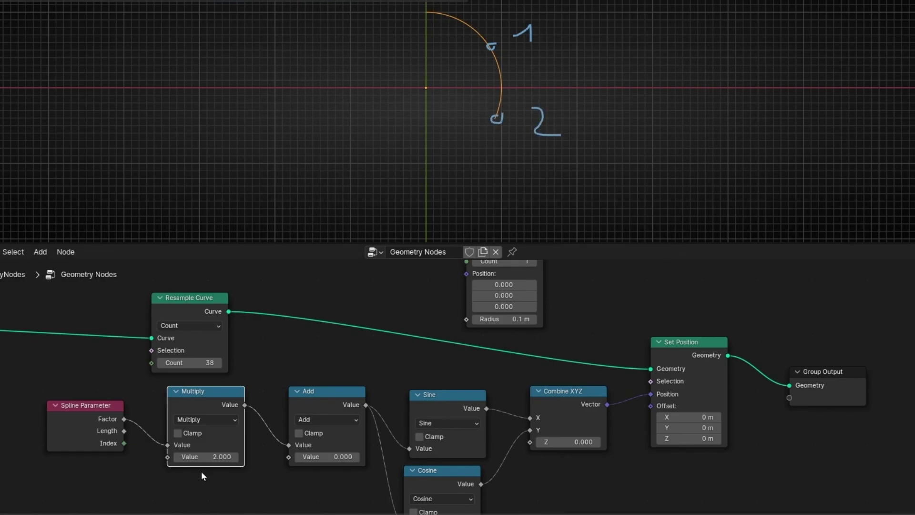
Set the Multiply value to 3, and annotate the arc's end with 3 and its radius along the X axis.
left_click(205, 456)
type("3")
key("Return")
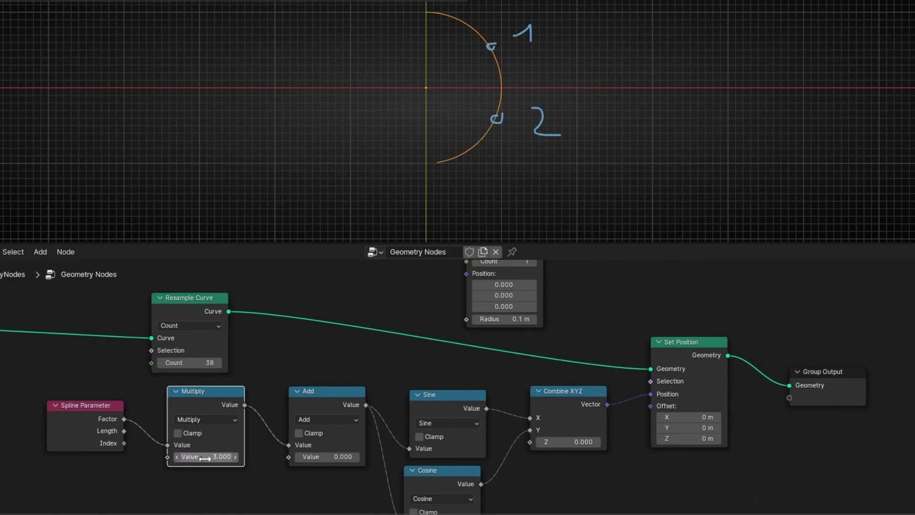
mouse_move(439, 153)
left_mouse_down()
mouse_move(436, 163)
mouse_move(432, 157)
mouse_move(472, 182)
mouse_move(462, 192)
left_mouse_up()
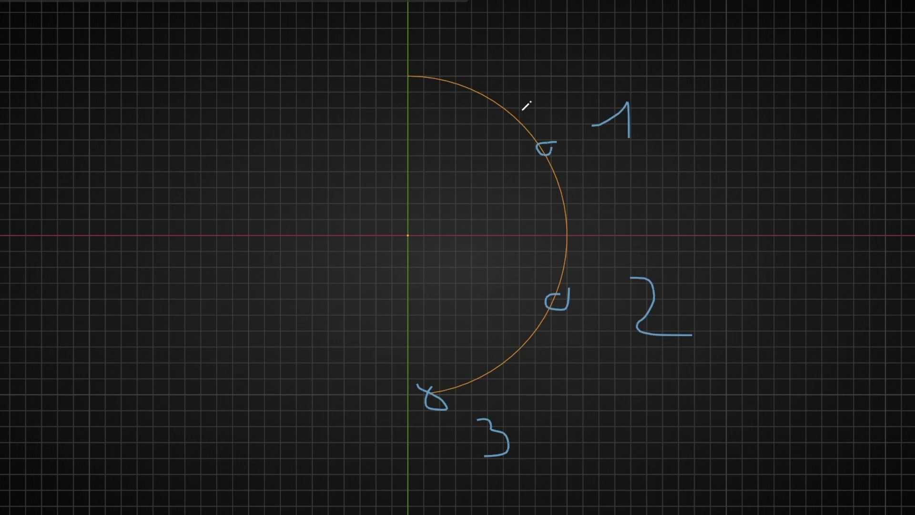
mouse_move(412, 236)
left_mouse_down()
mouse_move(558, 238)
mouse_move(477, 203)
mouse_move(510, 260)
mouse_move(558, 228)
left_mouse_up()
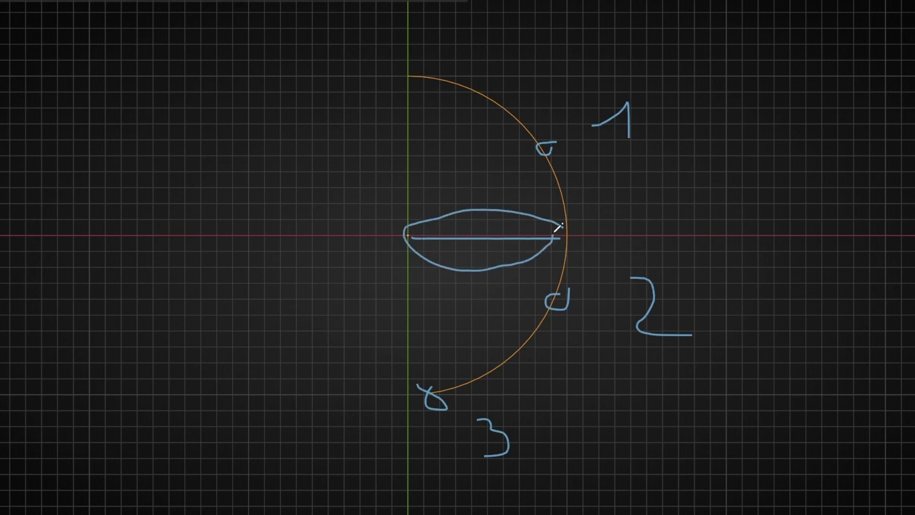
mouse_move(397, 88)
left_mouse_down()
mouse_move(461, 128)
mouse_move(520, 61)
mouse_move(433, 62)
left_mouse_up()
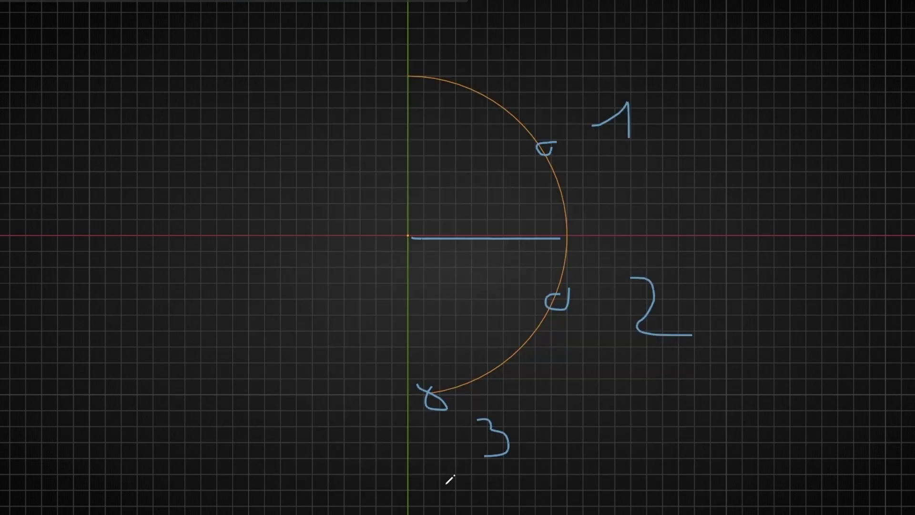
Write the annotation "π = 3,14..." below the 3 label at the arc's end.
scroll(448, 511, "up", 4)
mouse_move(451, 508)
middle_mouse_down("shift")
mouse_move(452, 133)
mouse_move(461, 112)
middle_mouse_up("shift")
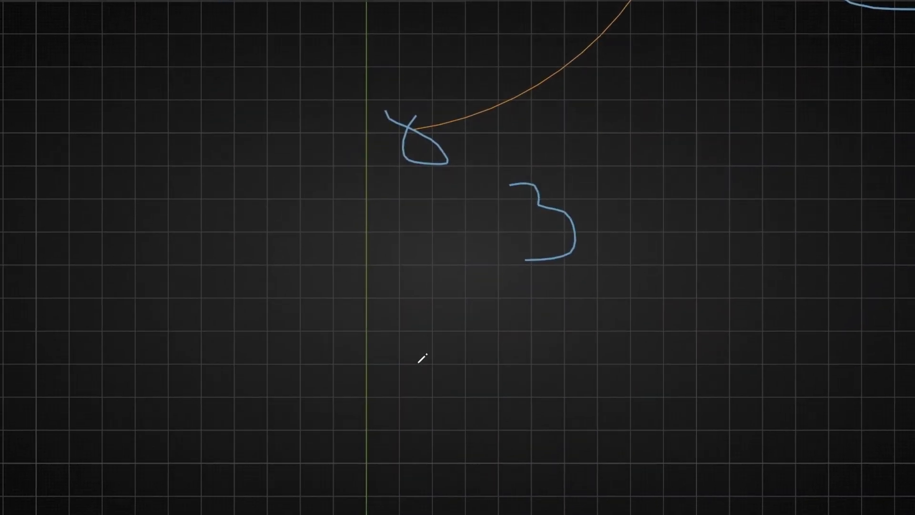
left_click_drag(415, 349, 414, 403)
mouse_move(387, 354)
left_mouse_down()
mouse_move(492, 353)
mouse_move(449, 395)
left_mouse_up()
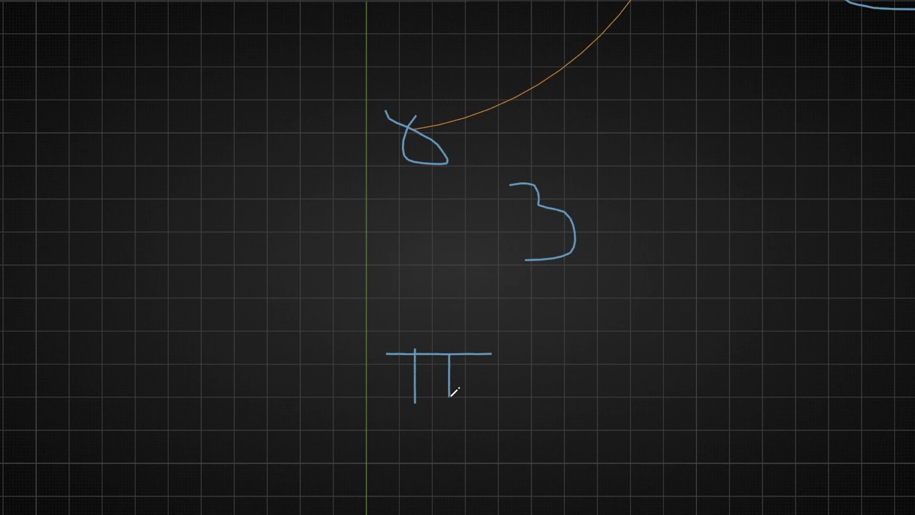
mouse_move(495, 373)
left_mouse_down()
mouse_move(535, 371)
mouse_move(545, 389)
left_mouse_up()
mouse_move(562, 341)
left_mouse_down()
mouse_move(594, 355)
mouse_move(565, 385)
left_mouse_up()
left_click_drag(638, 377, 617, 411)
mouse_move(641, 341)
left_mouse_down()
mouse_move(685, 315)
mouse_move(685, 387)
left_mouse_up()
left_click_drag(730, 314, 738, 384)
left_click(758, 385)
left_click(797, 384)
left_click(835, 383)
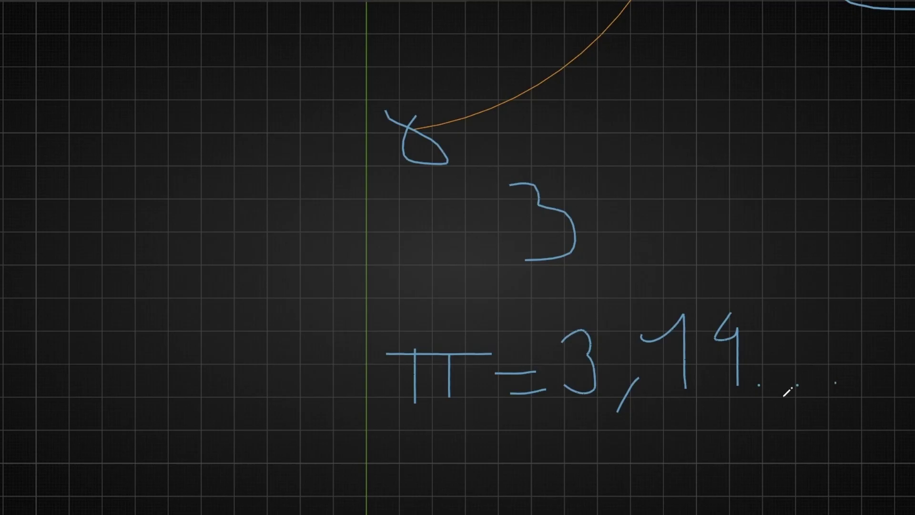
Restore the split layout and set the Multiply value to pi to complete the half circle.
key("ctrl+space")
middle_click_drag(287, 473, 430, 455)
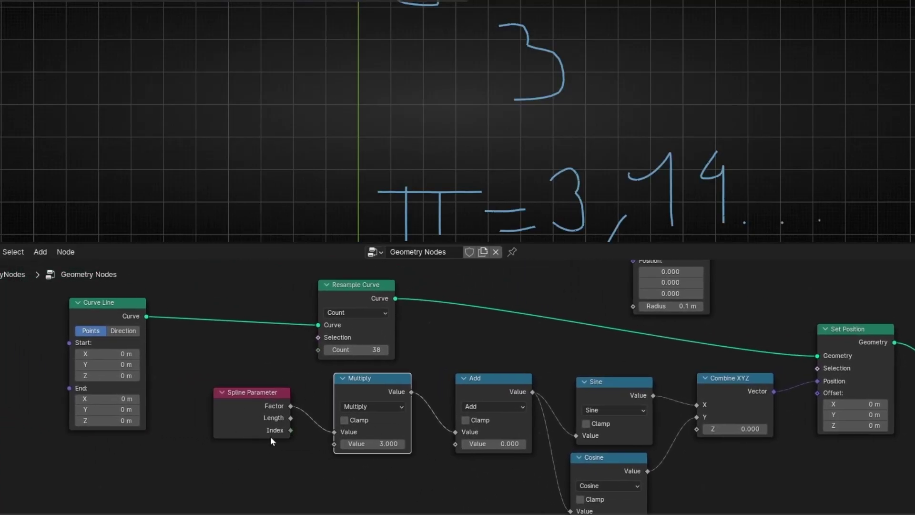
scroll(458, 152, "down", 1)
middle_click_drag(478, 58, 512, 181, "shift")
scroll(502, 177, "down", 2)
scroll(512, 160, "down", 1)
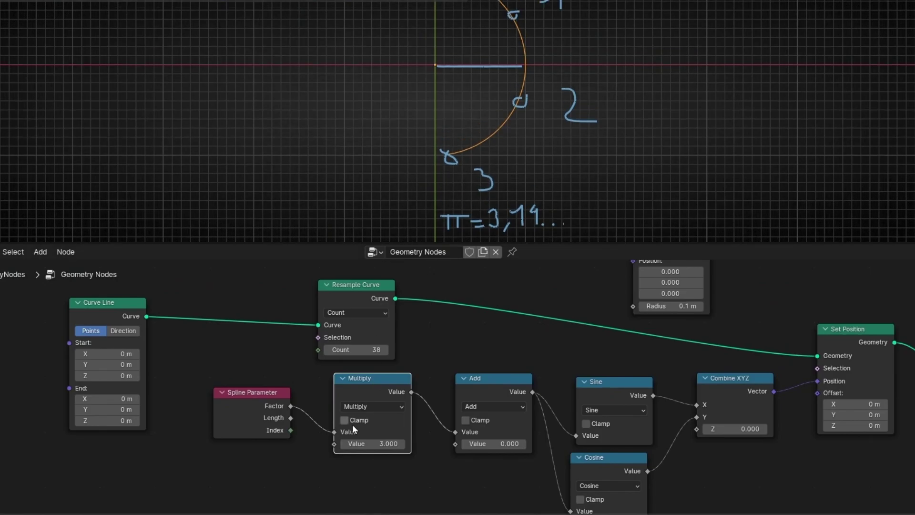
left_click(354, 444)
type("pi")
key("Return")
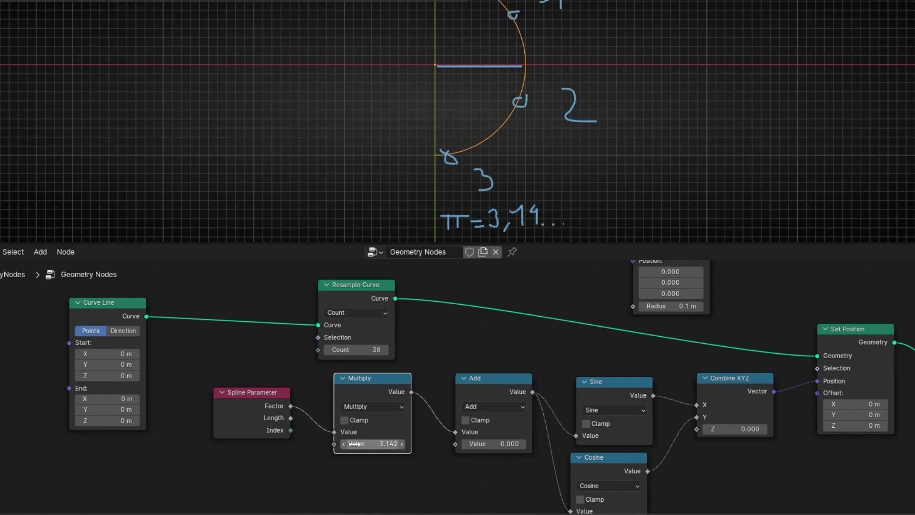
Examine the arc's end at the Y axis, sketch the missing half of the circle, and write the annotation "2π".
scroll(436, 164, "up", 7)
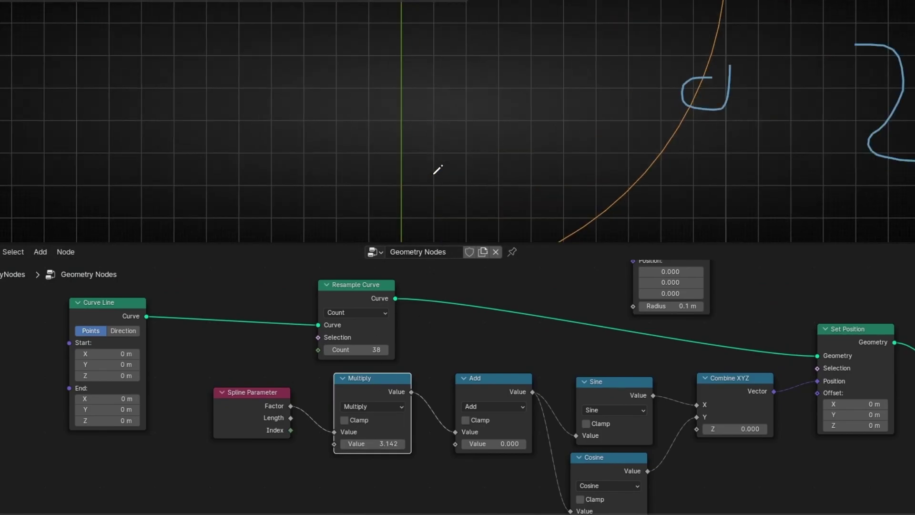
middle_click_drag(437, 154, 444, 62, "shift")
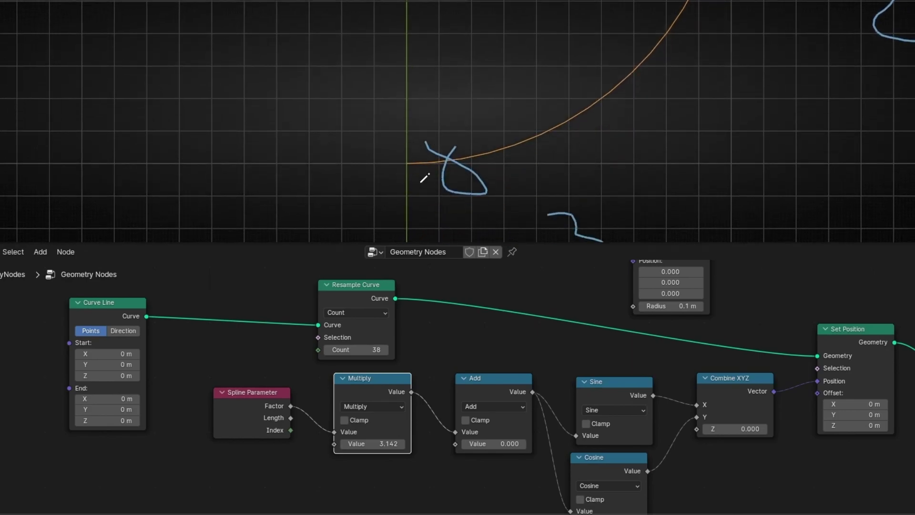
scroll(421, 181, "down", 10)
mouse_move(444, 163)
left_mouse_down()
mouse_move(392, 81)
mouse_move(447, 51)
left_mouse_up()
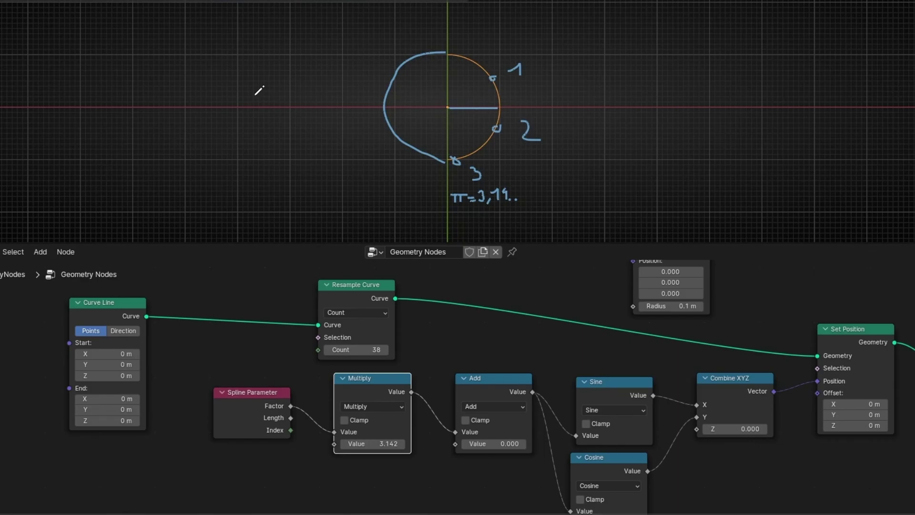
left_click_drag(174, 84, 218, 104)
left_click_drag(233, 49, 233, 101)
mouse_move(205, 57)
left_mouse_down()
mouse_move(286, 58)
mouse_move(248, 100)
left_mouse_up()
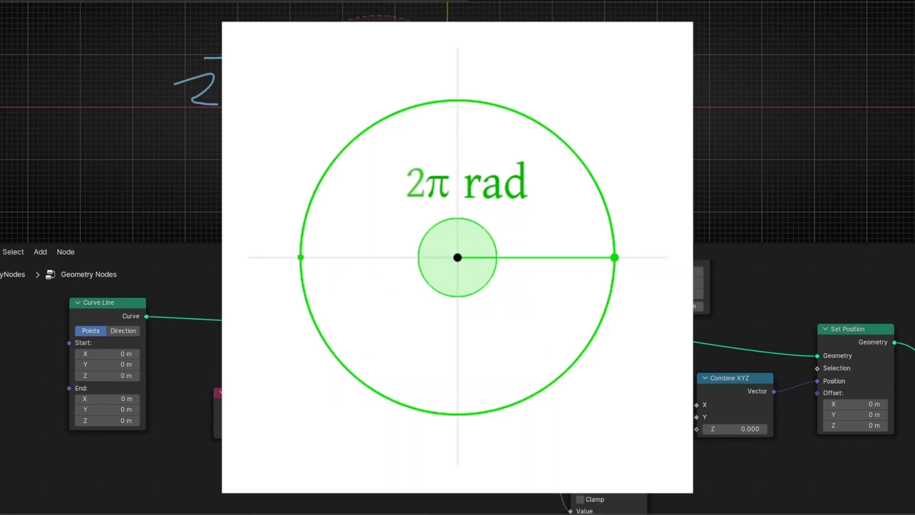
Set the Multiply value to 2*pi to close the circle and erase the 2π annotation.
left_click(382, 442)
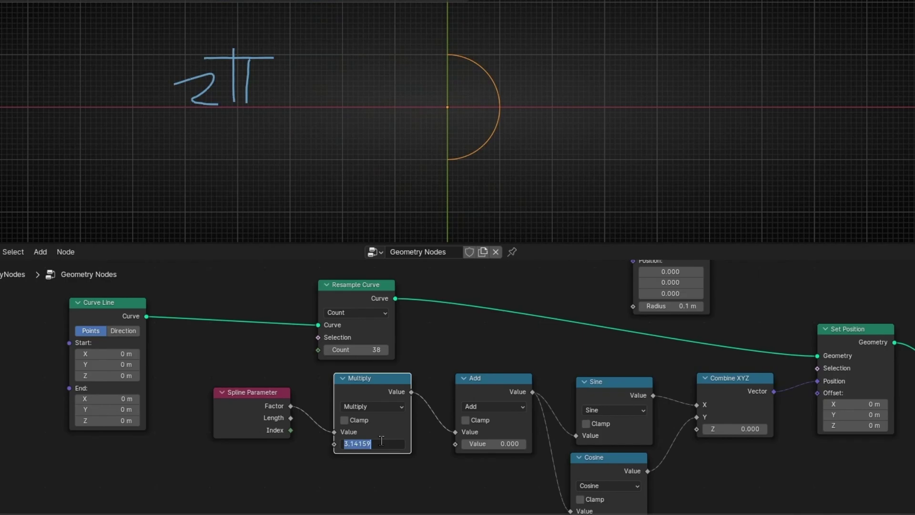
type("2*pi")
key("Return")
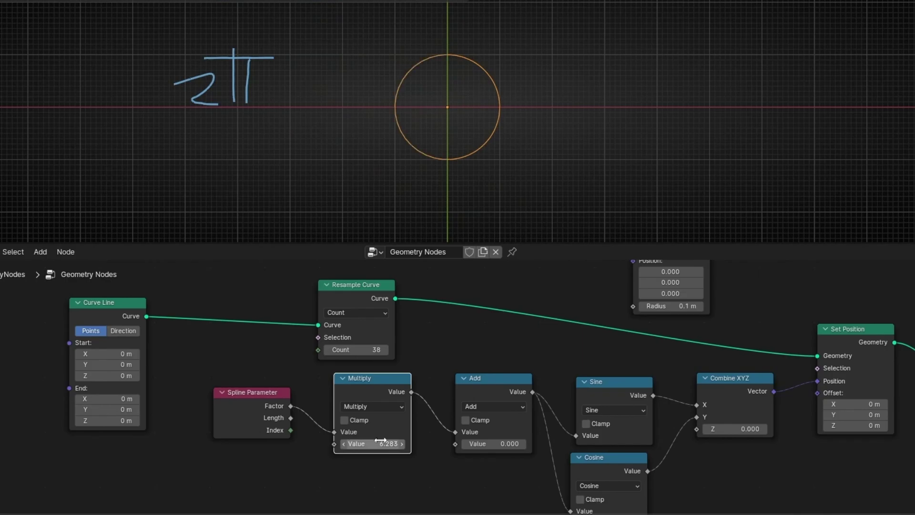
right_click_drag(268, 76, 203, 102)
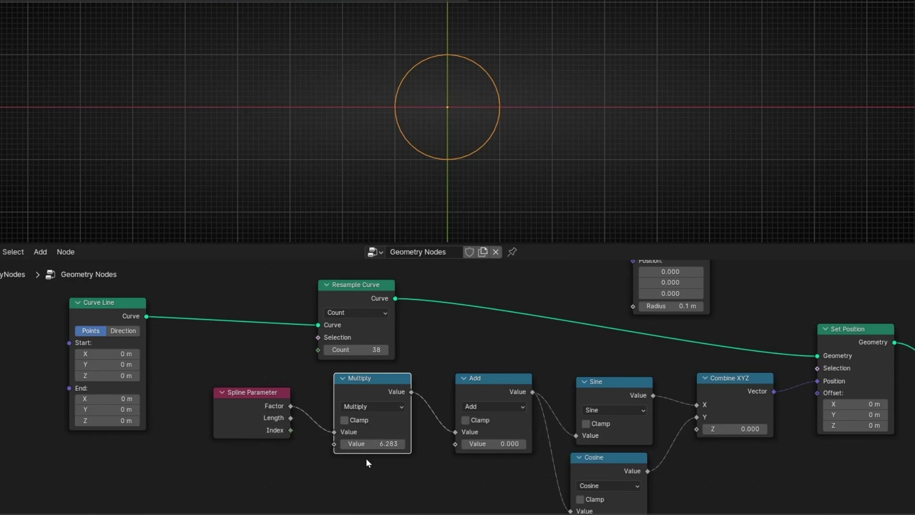
Set the Multiply value to tau.
left_click(385, 444)
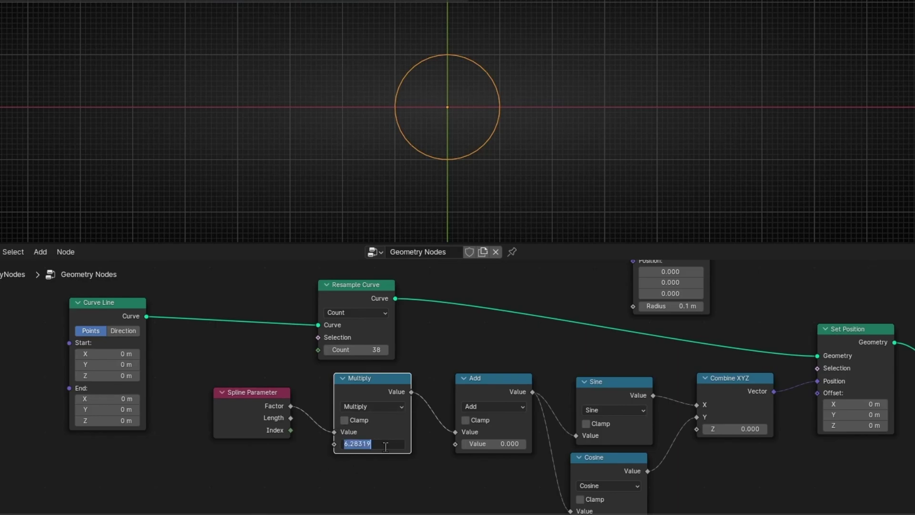
type("tau")
key("Return")
Enclose the Multiply node in a frame labelled "Length".
key("ctrl+alt+space")
key("ctrl+j")
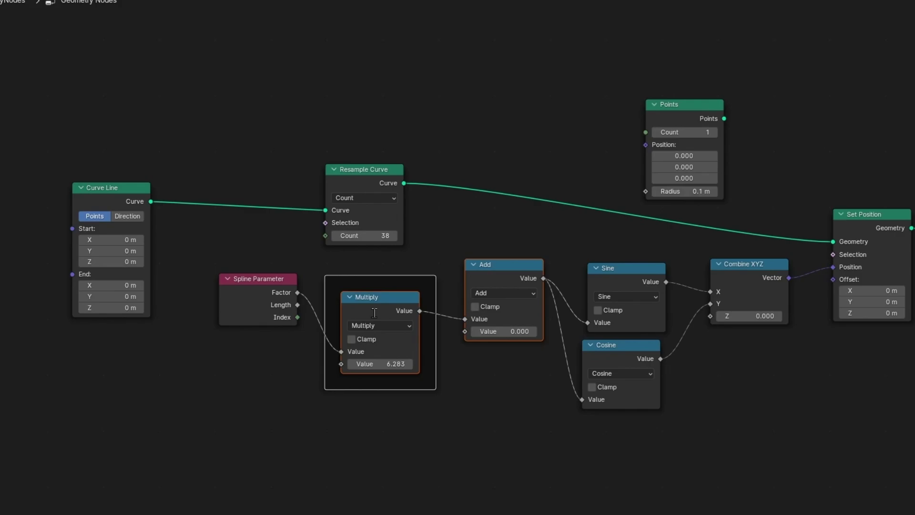
key("F2")
type("Length")
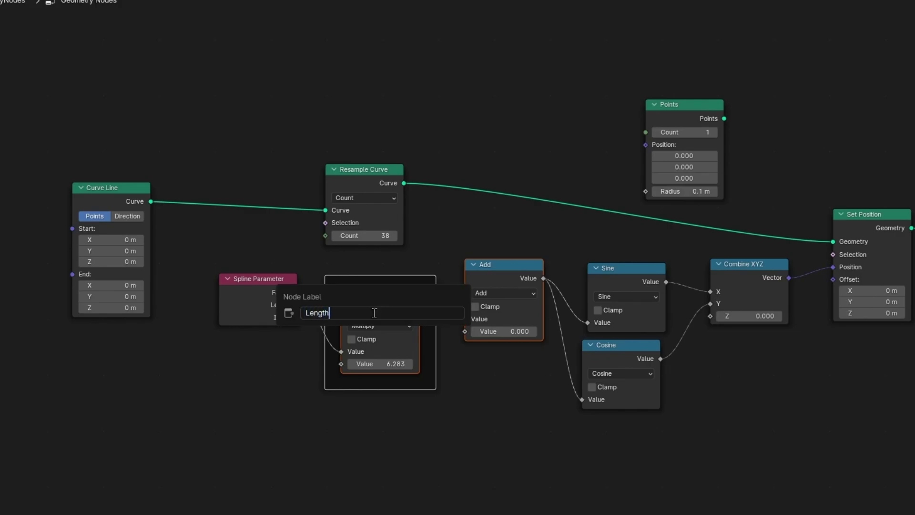
key("Return")
key("ctrl+alt+space")
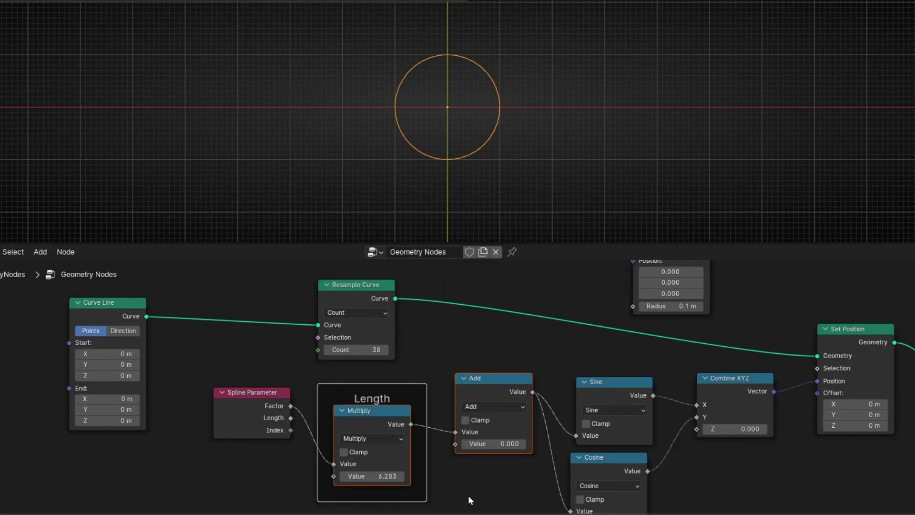
Open the circle by lowering the Length Multiply value to 5.883, and raise the Resample Curve count to 113.
scroll(468, 496, "up", 3)
middle_click_drag(467, 496, 487, 437)
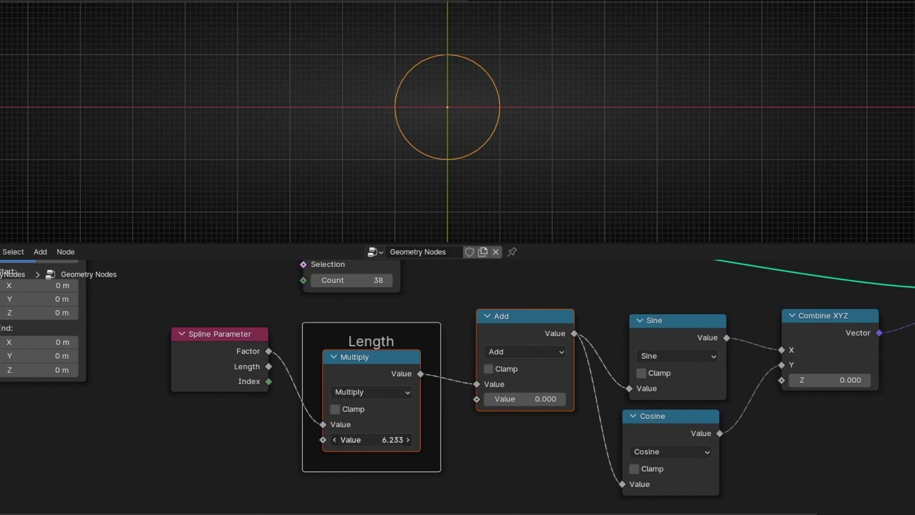
left_click_drag(377, 440, 365, 440)
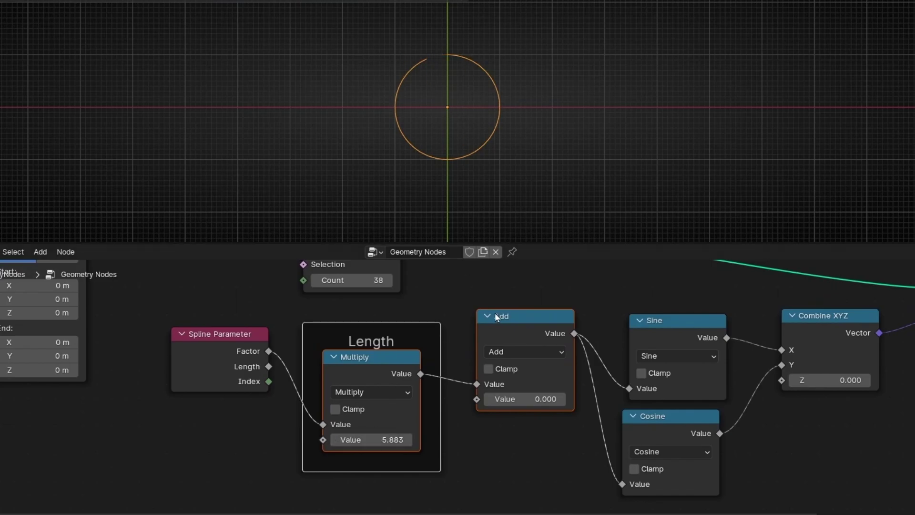
middle_click_drag(444, 284, 472, 397)
left_click_drag(374, 391, 405, 392)
Slide the arc around the circle with the Add value at 18.5, lower the Length Multiply to 2.683, and bring Add to 48.8.
middle_click_drag(559, 420, 468, 343)
left_click_drag(441, 359, 441, 374)
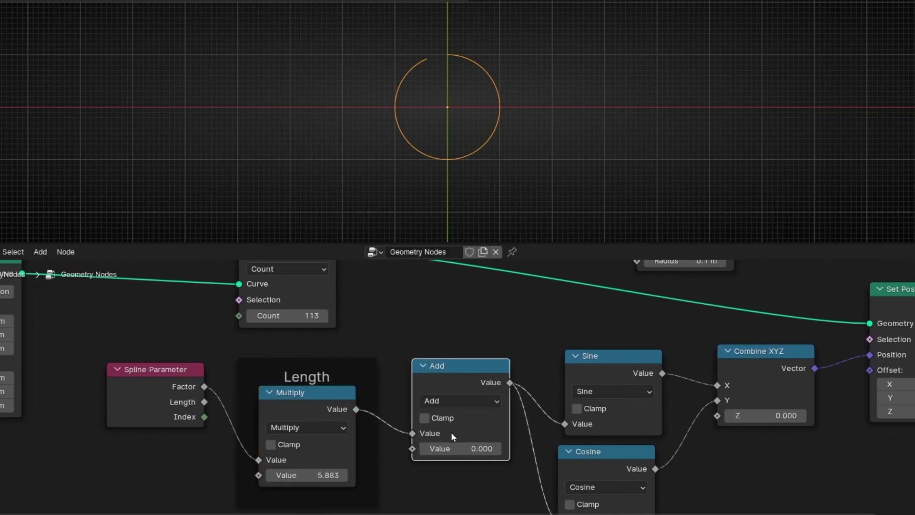
mouse_move(454, 448)
left_mouse_down()
mouse_move(502, 448)
mouse_move(455, 448)
left_mouse_up()
scroll(415, 141, "up", 3)
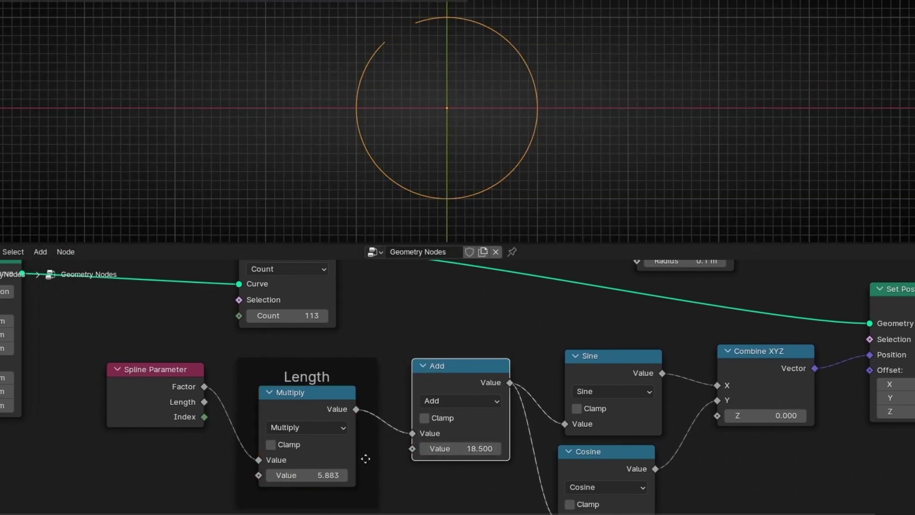
left_click_drag(305, 475, 279, 475)
left_click_drag(457, 449, 488, 449)
Try tau as the Multiply value in the Length frame to close the arc into a full circle.
double_click(321, 478)
type("tau")
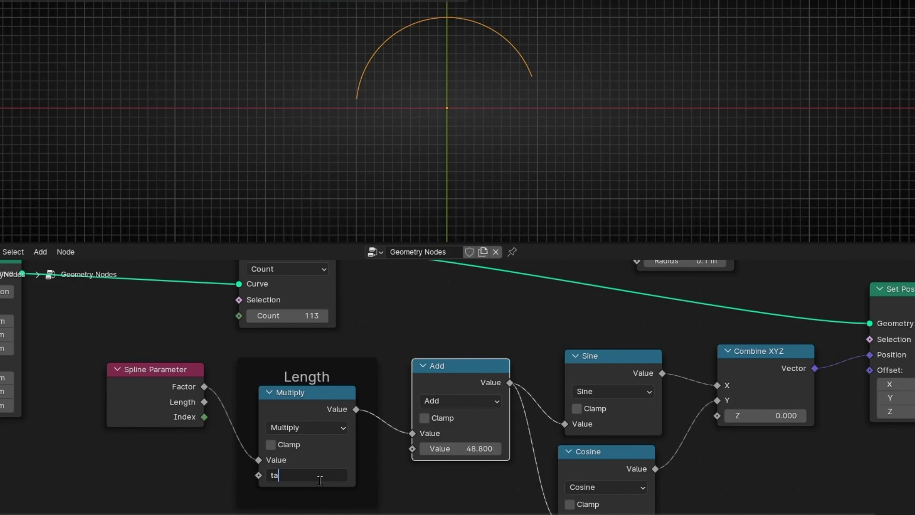
key("Return")
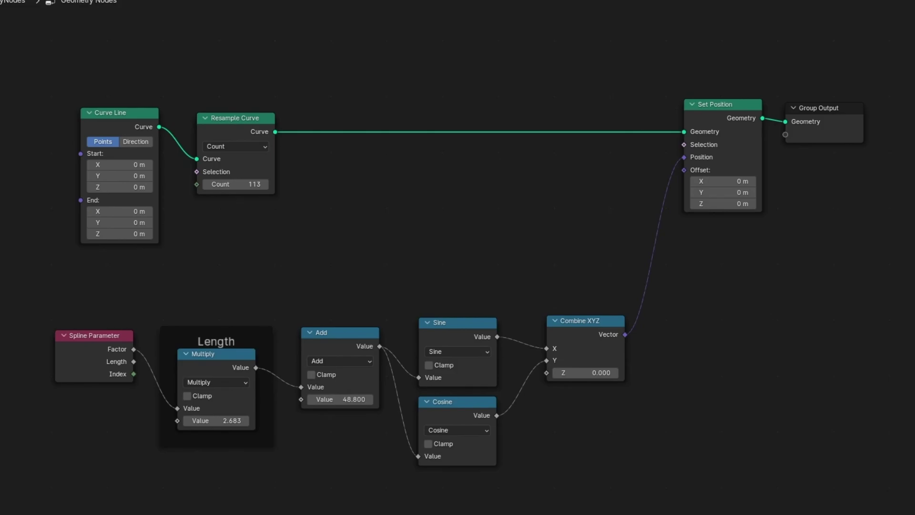
Spread out the nodes by moving the Length frame and Add node away from Sine and Cosine, and repositioning Sine and Combine XYZ.
left_click_drag(1, 296, 347, 467)
key("g")
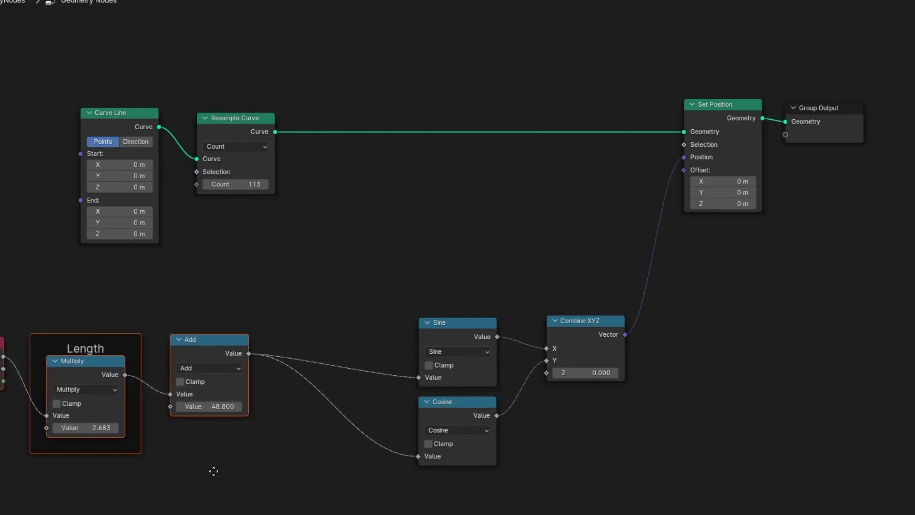
left_click(212, 470)
left_click_drag(450, 333, 450, 298)
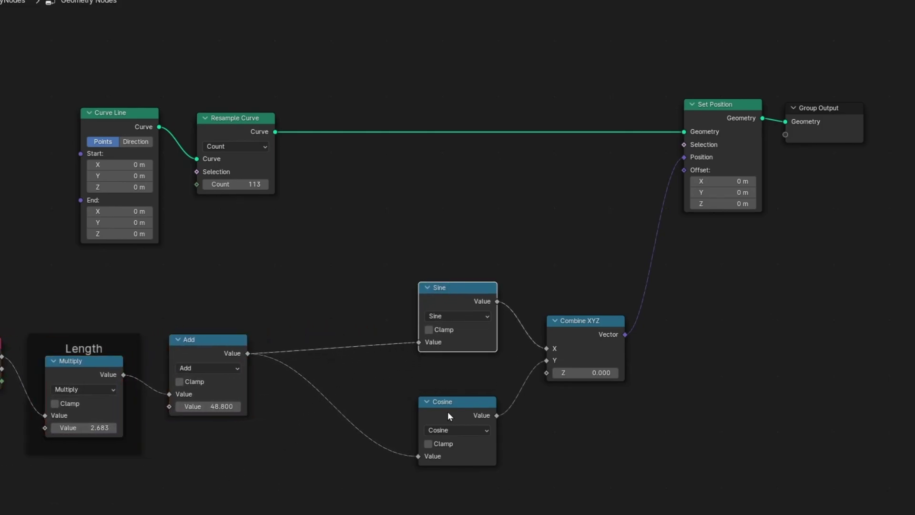
left_click_drag(613, 349, 627, 370)
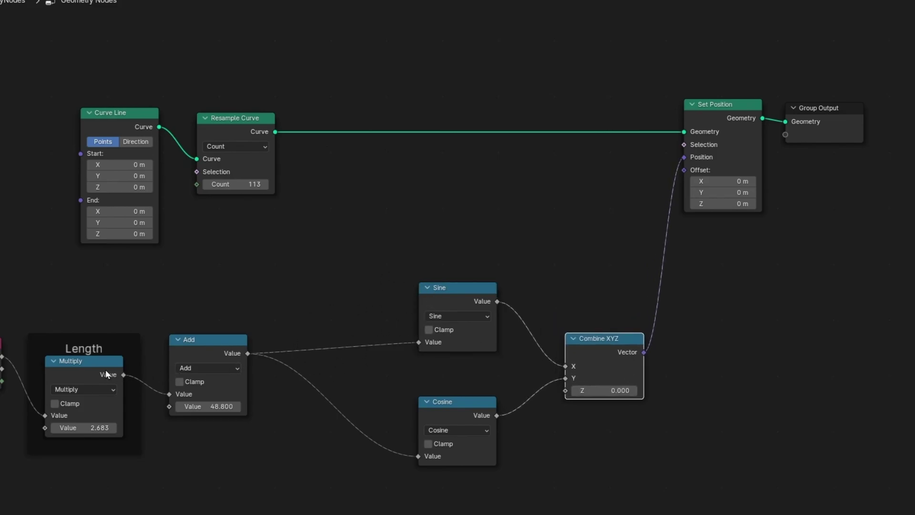
Insert a second Add math node on the link between the existing Add node and Sine.
key("shift+a")
type("add")
key("Return")
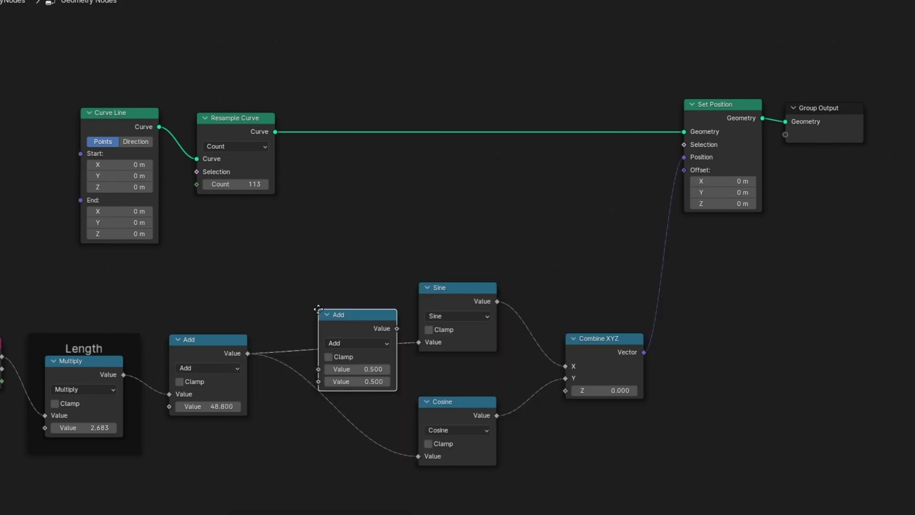
left_click(319, 310)
left_click_drag(341, 315, 340, 284)
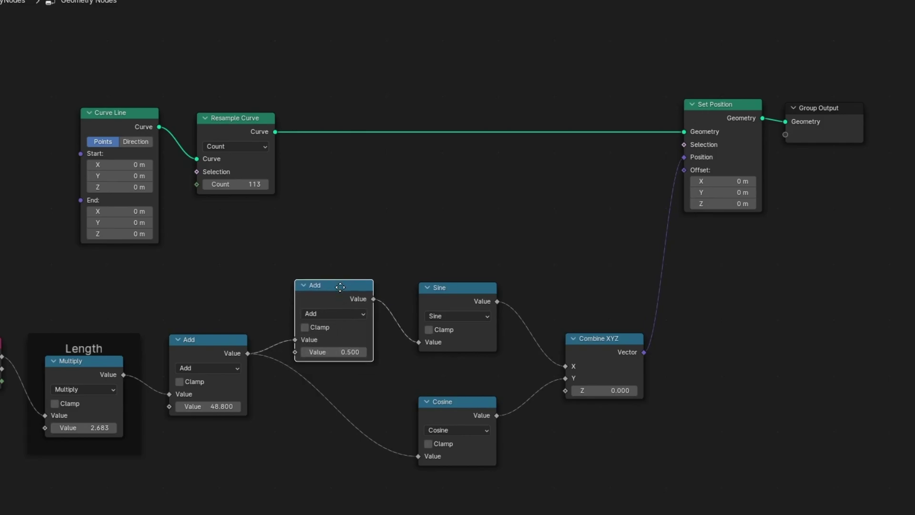
Change the inserted math node's operation to Multiply, set its value to 1, and return to the split view with the curve.
left_click(339, 312)
left_click(336, 361)
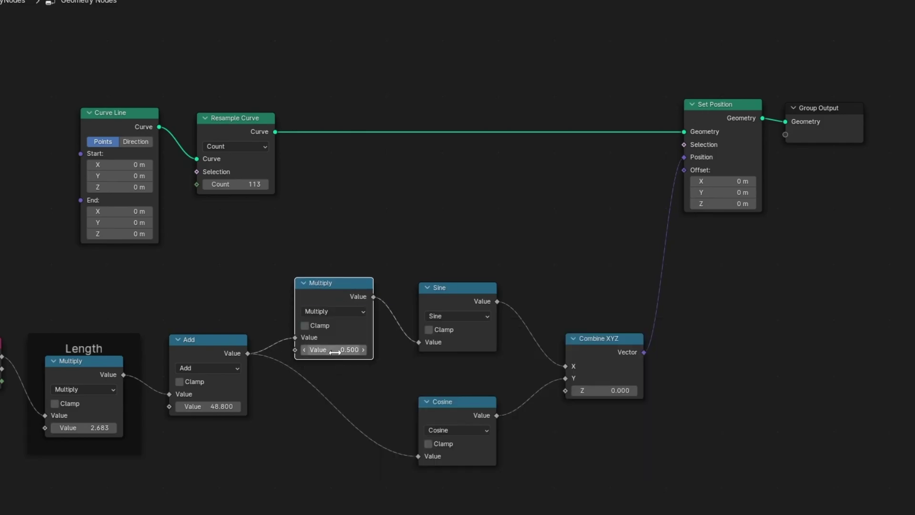
left_click(336, 352)
type("1")
key("Return")
key("ctrl+alt+space")
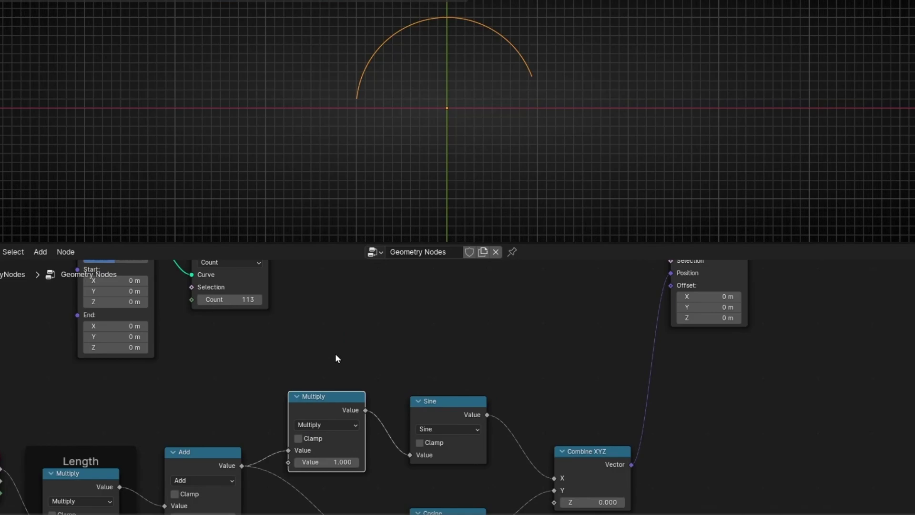
Try distorting the arc by raising the Multiply value before Sine to 1.570, and set it back to 1.
scroll(381, 472, "up", 3)
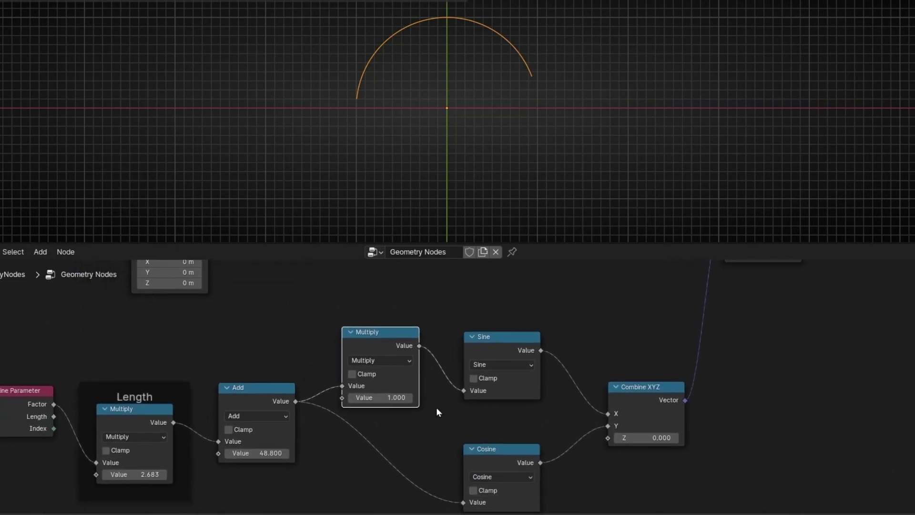
left_click_drag(364, 425, 497, 425)
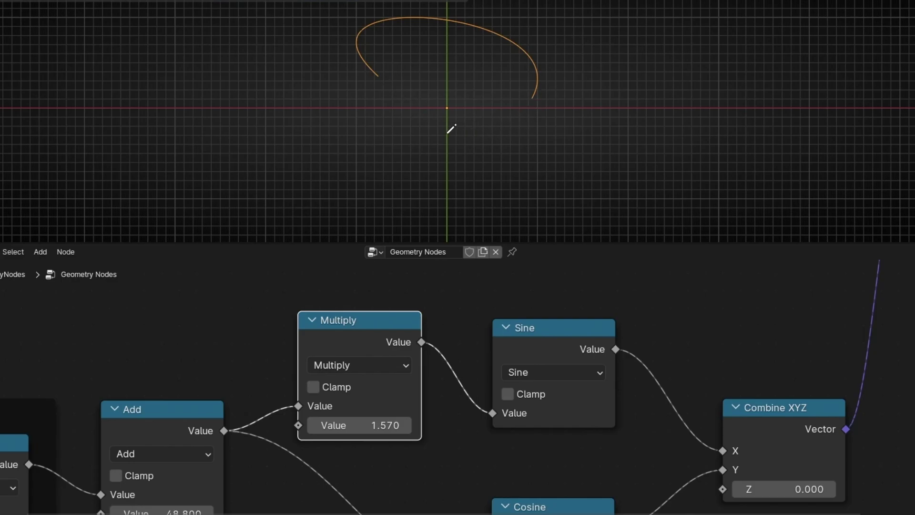
double_click(359, 425)
type("1")
key("Return")
Set the Multiply value in the Length frame to tau so the curve forms a full circle.
middle_click_drag(83, 377, 206, 297)
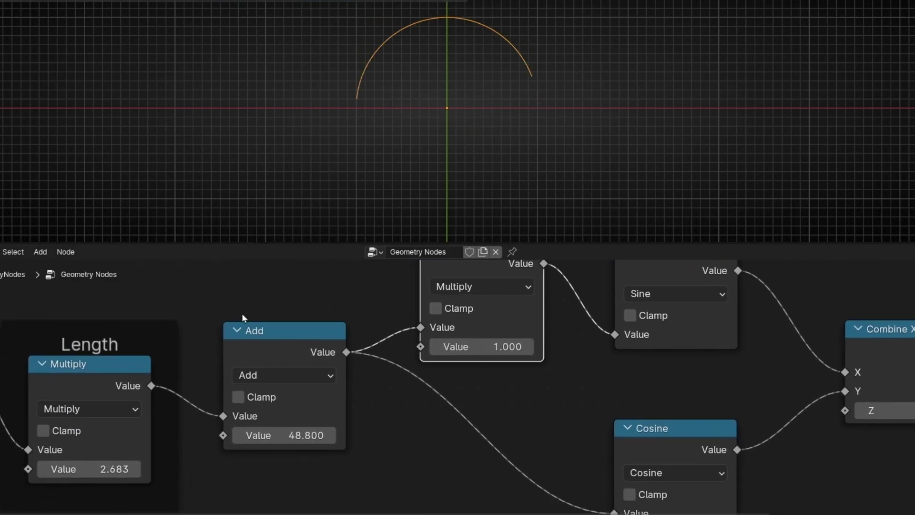
double_click(116, 469)
type("tau")
key("Return")
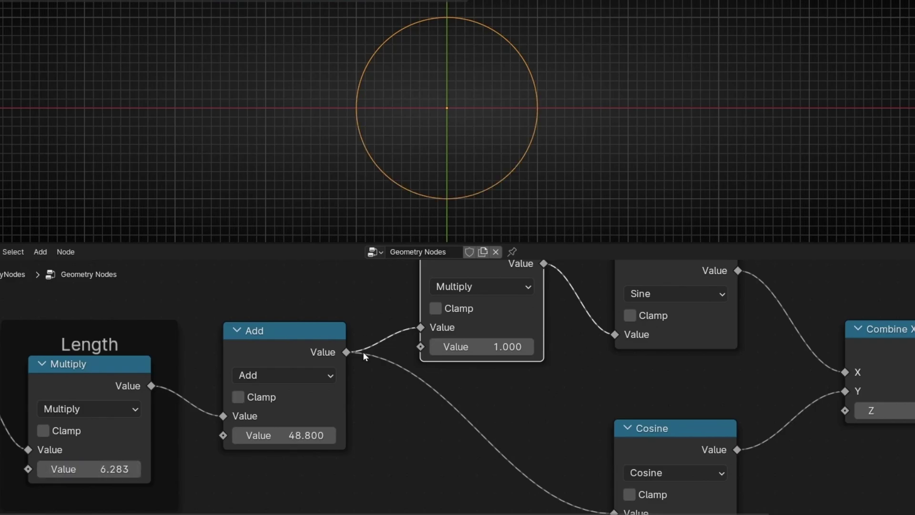
Vary the Multiply value before Sine to about 1.11 and set it to 2 to form a figure eight.
left_click_drag(477, 347, 506, 347)
left_click(477, 348)
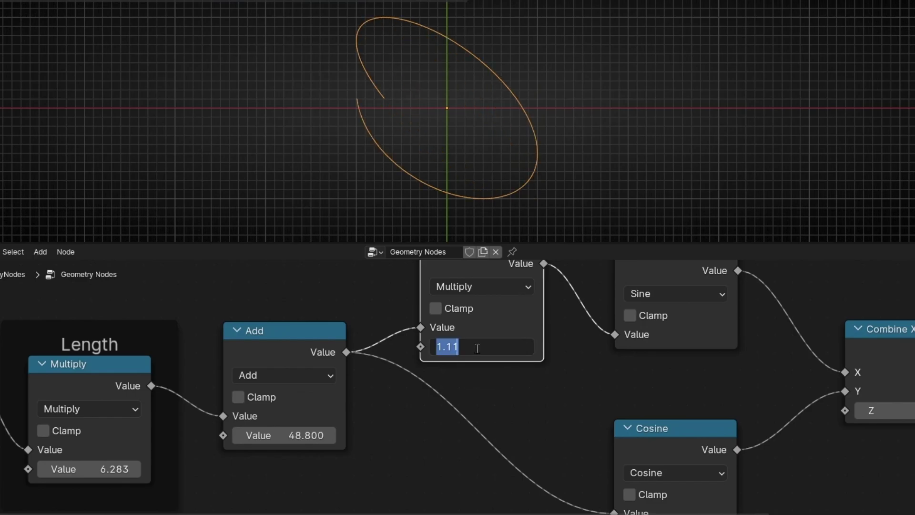
type("2")
key("Return")
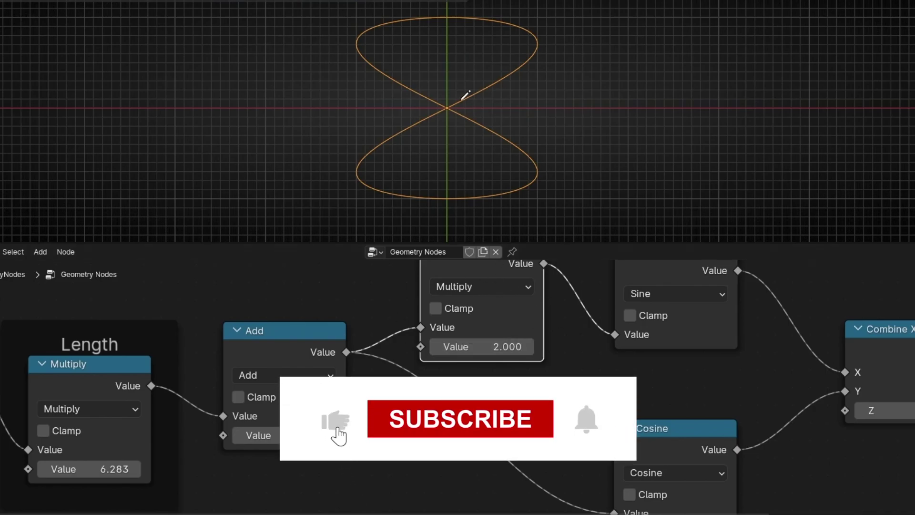
Try the values 3, 4, 5 and 6 in the Multiply node before Sine to add more loops.
middle_click_drag(510, 393, 437, 458)
left_click(414, 396)
type("3")
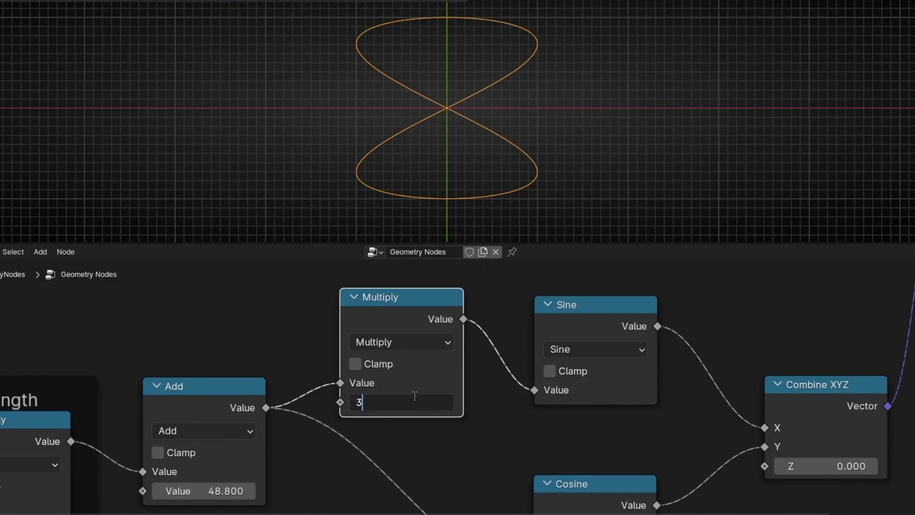
key("Return")
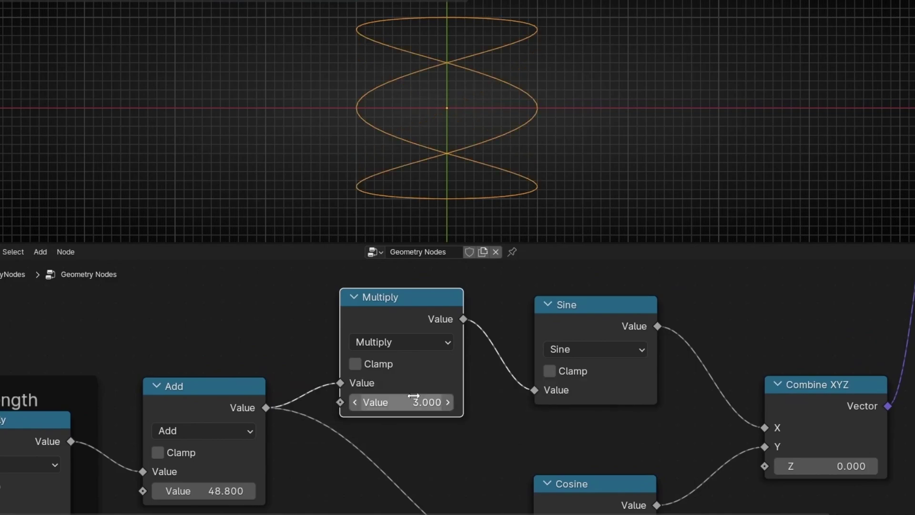
left_click(413, 397)
type("4")
key("Return")
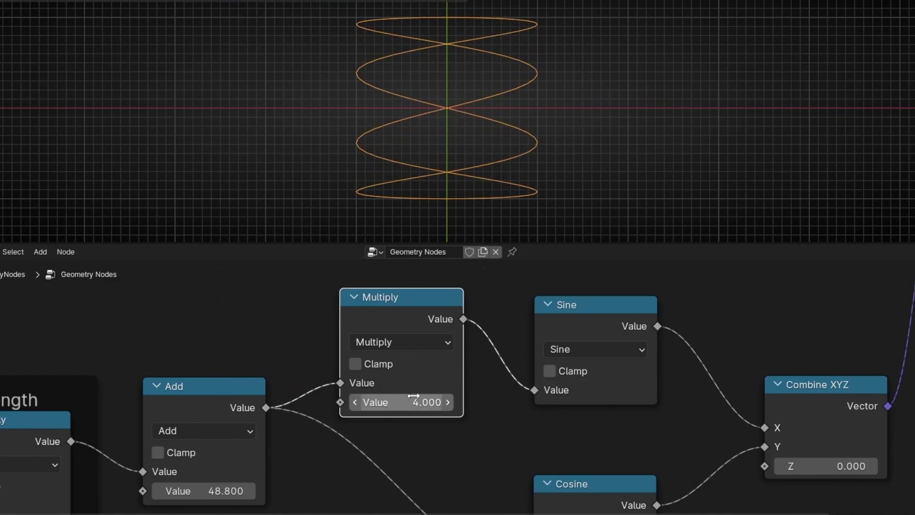
left_click(413, 396)
type("5")
key("Return")
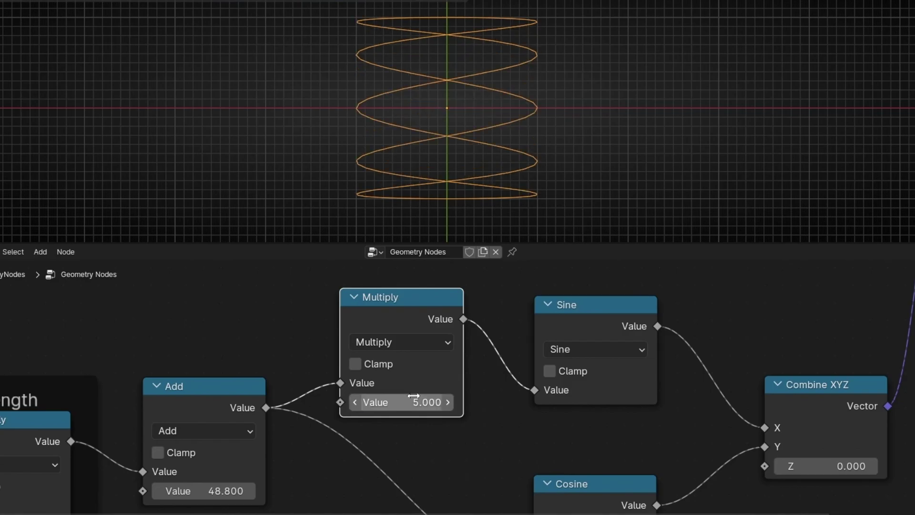
left_click(413, 396)
type("6")
key("Return")
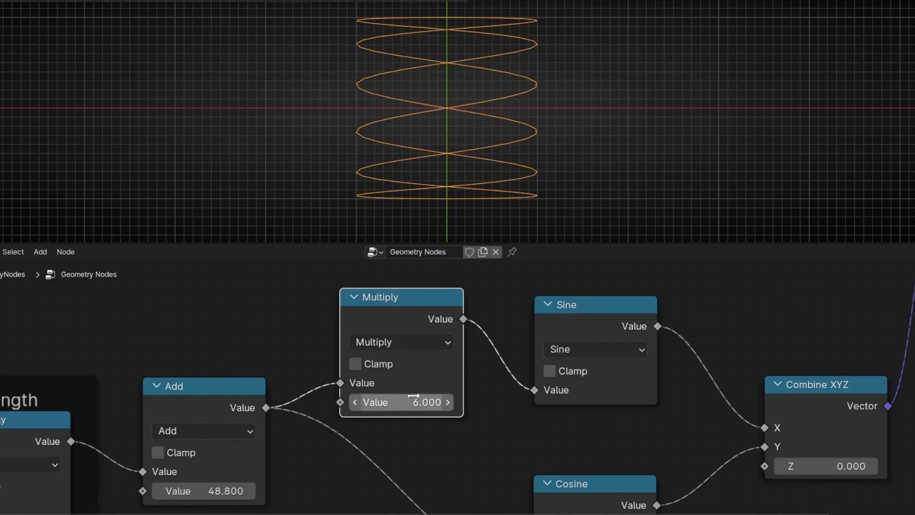
Return the Multiply value before Sine to 2.
left_click(413, 396)
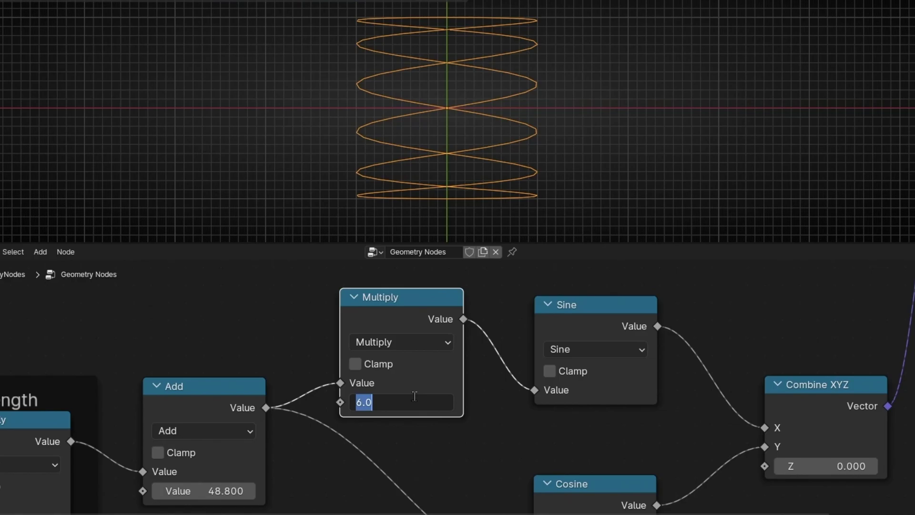
type("2")
key("Return")
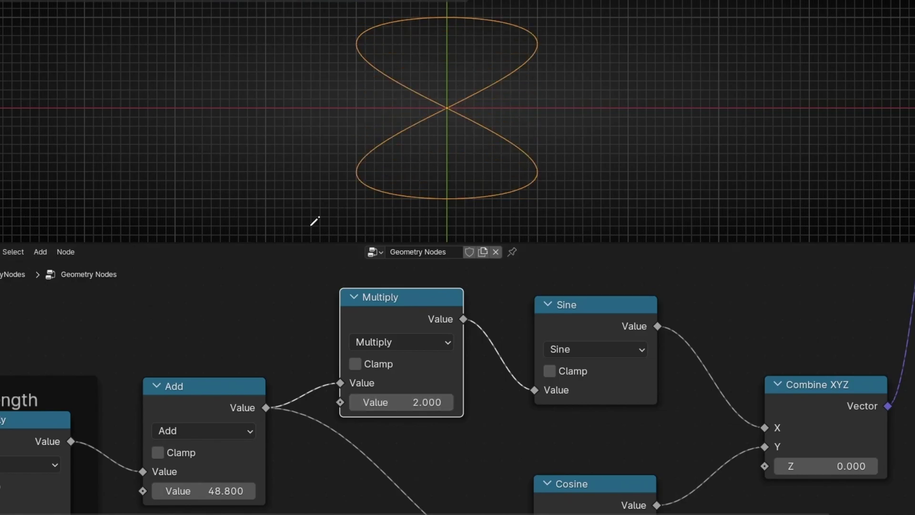
Try 1.92 as the Multiply value before Sine, and set it to 0.8.
left_click_drag(419, 402, 396, 402)
left_click(414, 403)
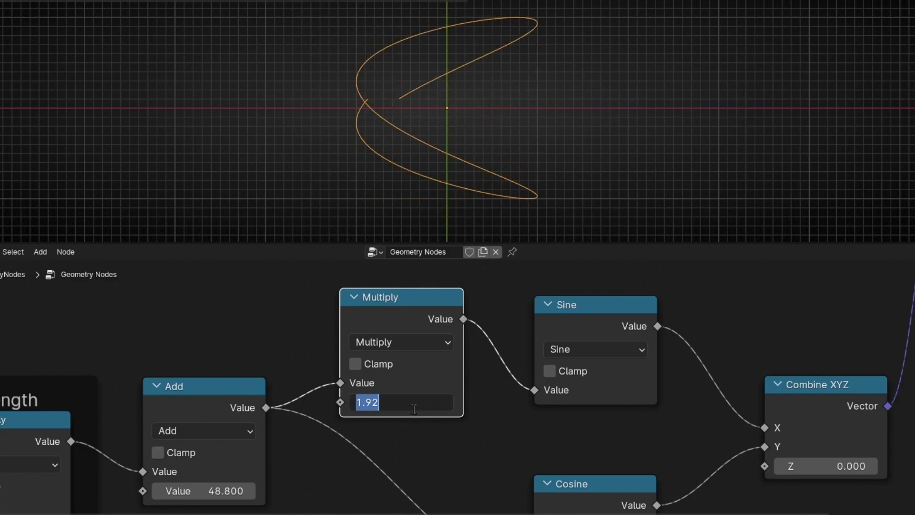
type("0.8")
key("Return")
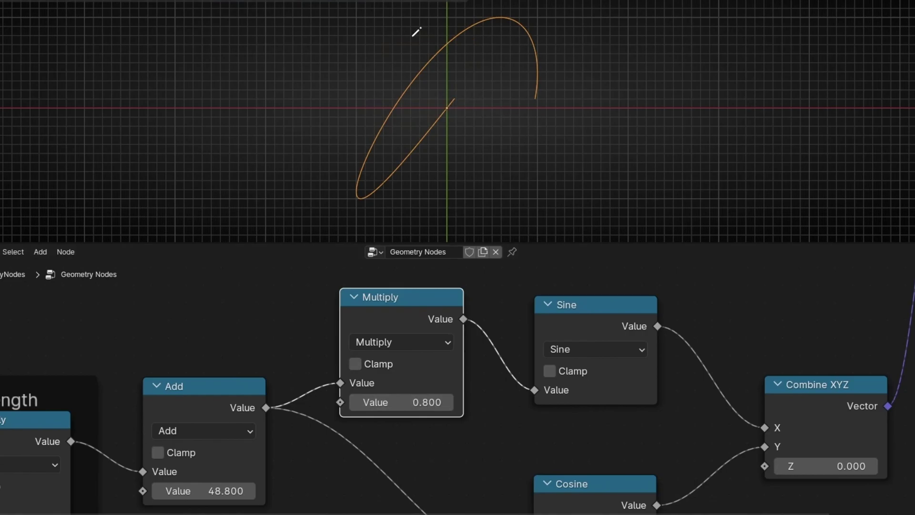
Extend the curve into a woven pattern by raising the Multiply value in the Length frame to 31.423.
middle_click_drag(147, 358, 270, 293)
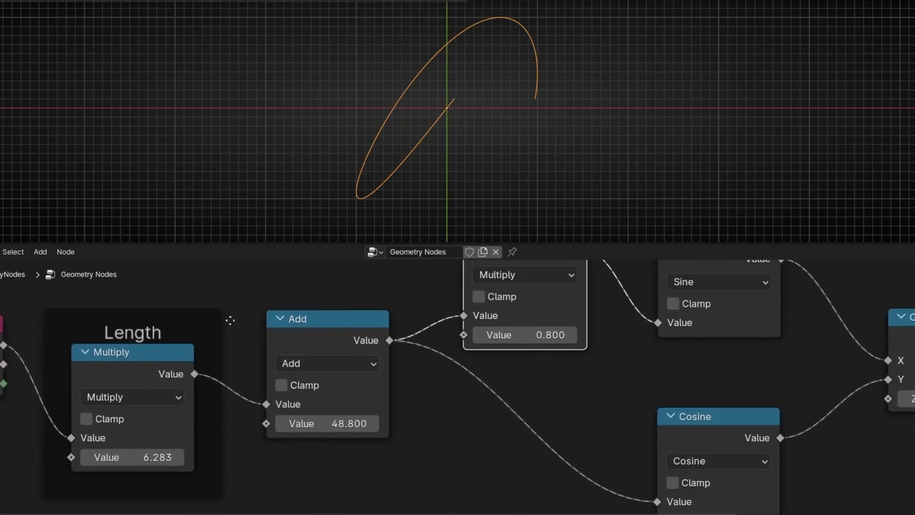
left_click_drag(132, 460, 491, 460)
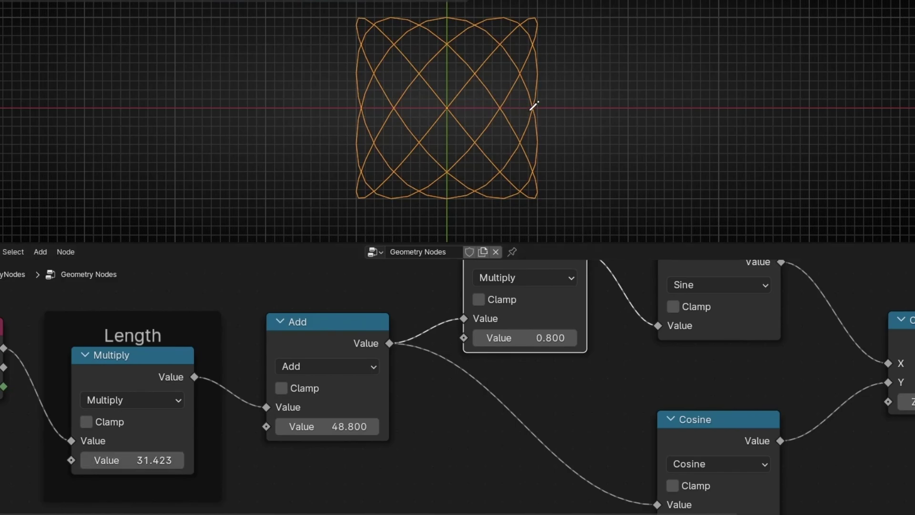
Feed the second value of the Length frame's Multiply from a new Math node set to Multiply.
middle_click_drag(40, 474, 288, 423)
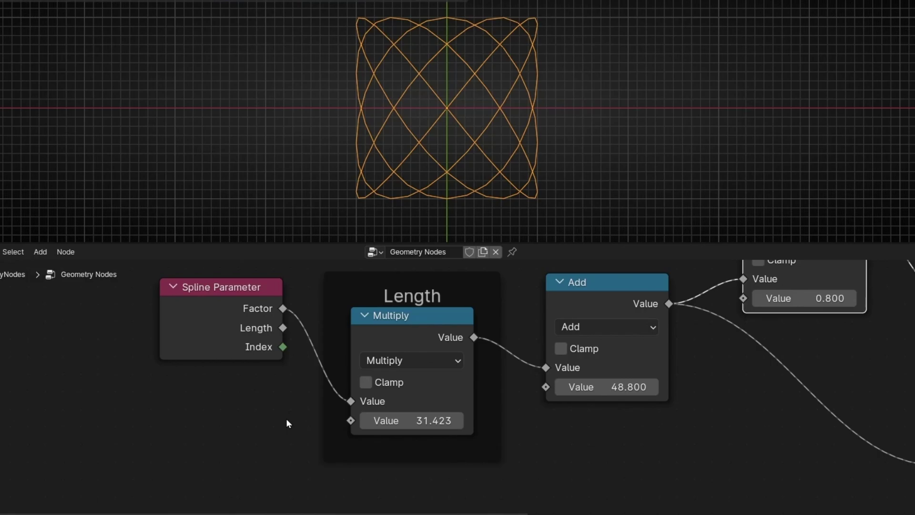
left_click_drag(350, 420, 254, 420)
type("add")
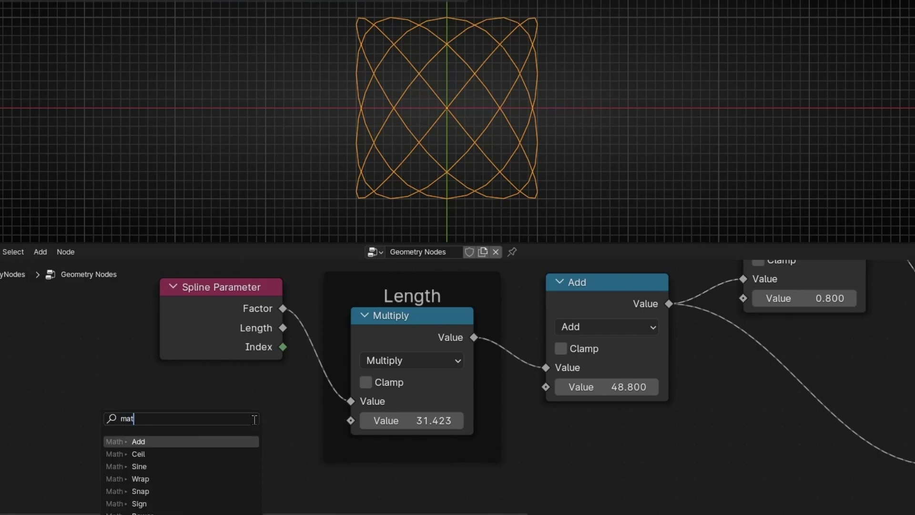
key("Return")
left_click(254, 420)
middle_click_drag(307, 496, 414, 414)
left_click(306, 379)
left_click(310, 191)
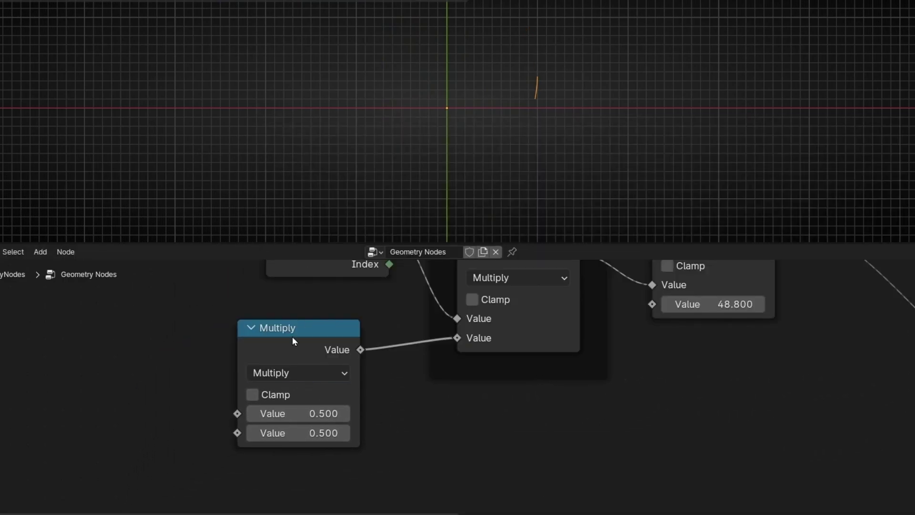
Set the first value of the new Multiply node feeding the Length frame to tau.
left_click(301, 410)
type("tau")
key("Return")
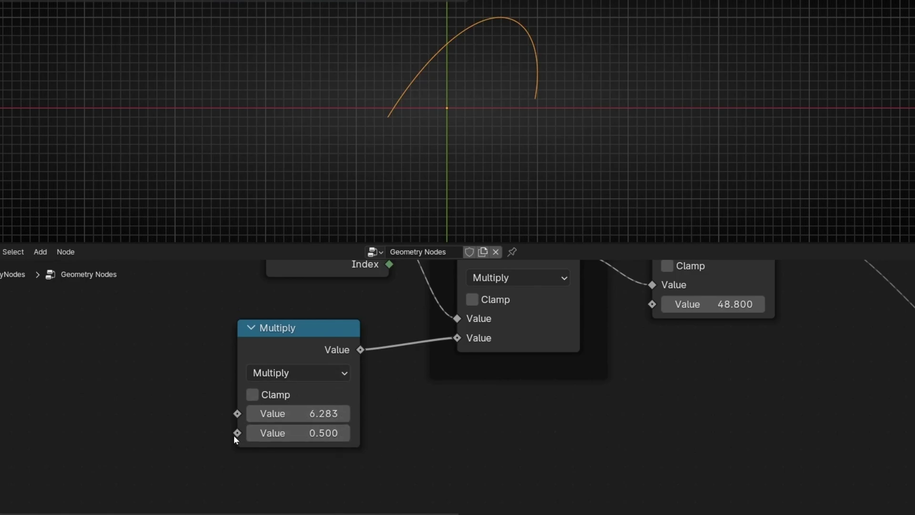
Feed the second value of the tau Multiply node from a new Integer node.
left_click_drag(234, 435, 72, 410)
type("int")
key("Return")
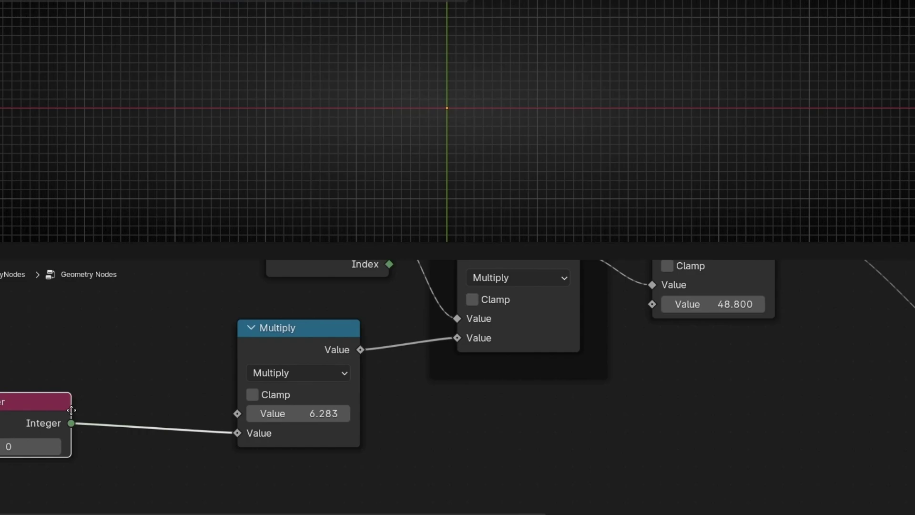
left_click(142, 411)
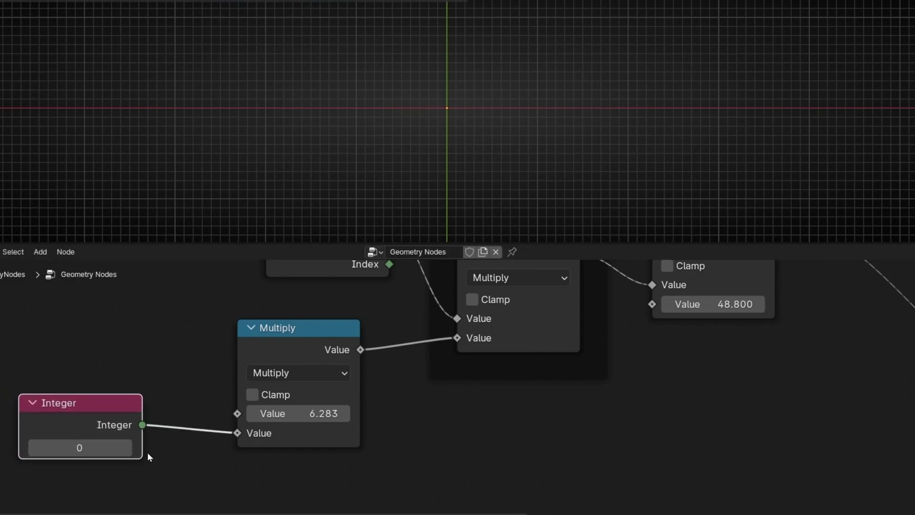
Raise the Integer node's value one step at a time to 5 so the curve closes on itself.
left_click(126, 448)
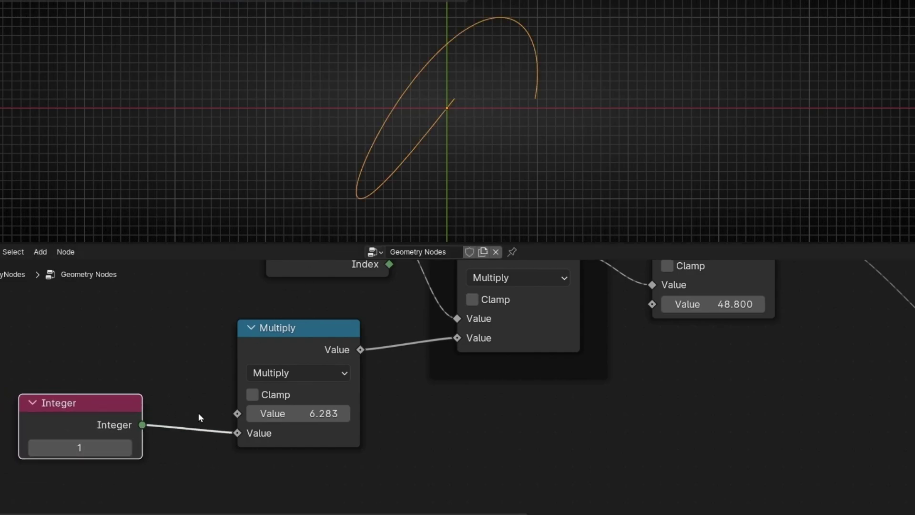
left_click(127, 448)
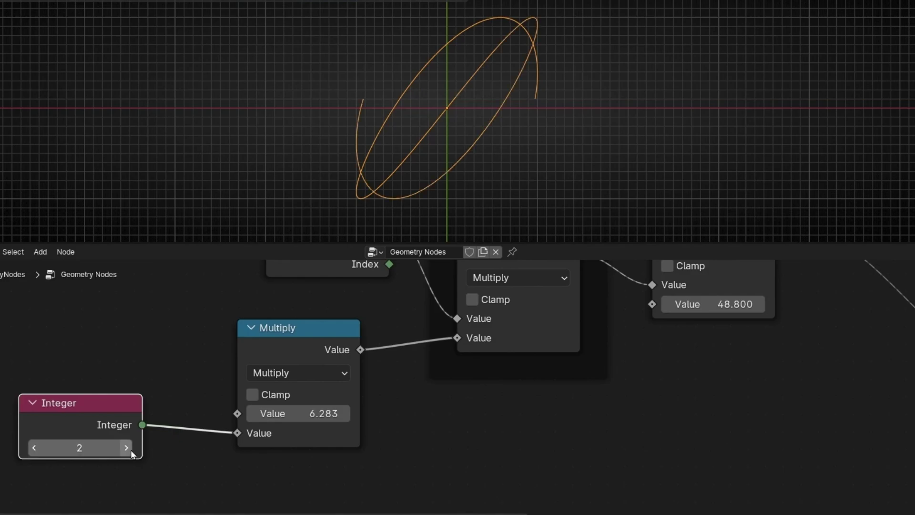
left_click(126, 447)
left_click(126, 448)
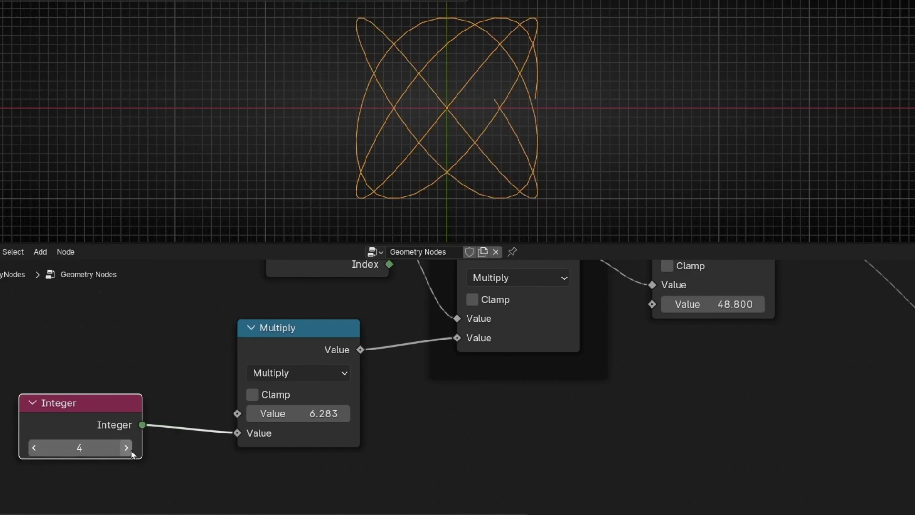
left_click(126, 447)
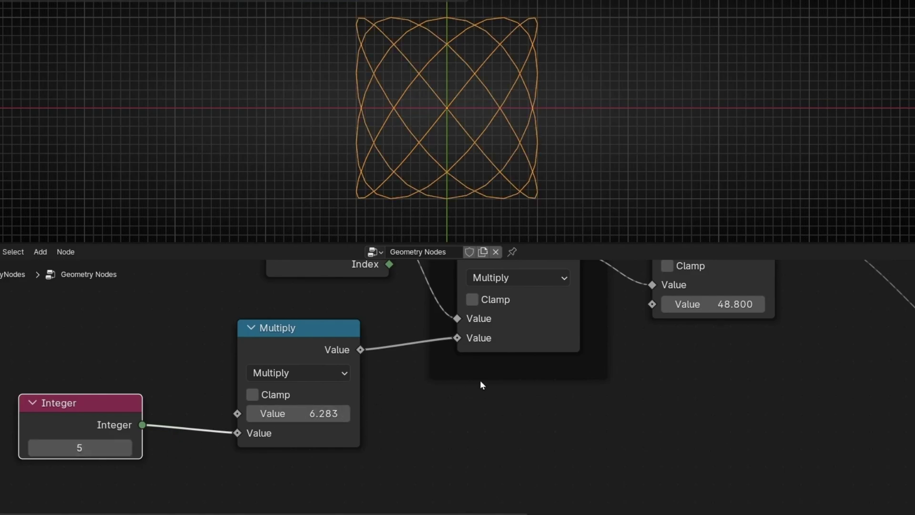
Smooth the curve's jagged segments by raising the Resample Curve count to 622.
middle_click_drag(481, 385, 432, 446)
middle_click_drag(371, 456, 374, 433)
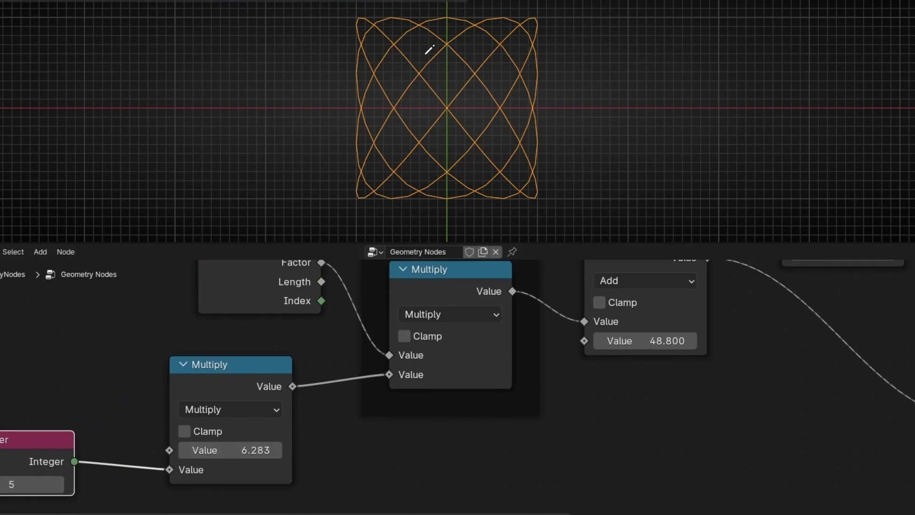
key("ctrl+space")
scroll(445, 196, "up", 5)
middle_click_drag(399, 132, 408, 175, "shift")
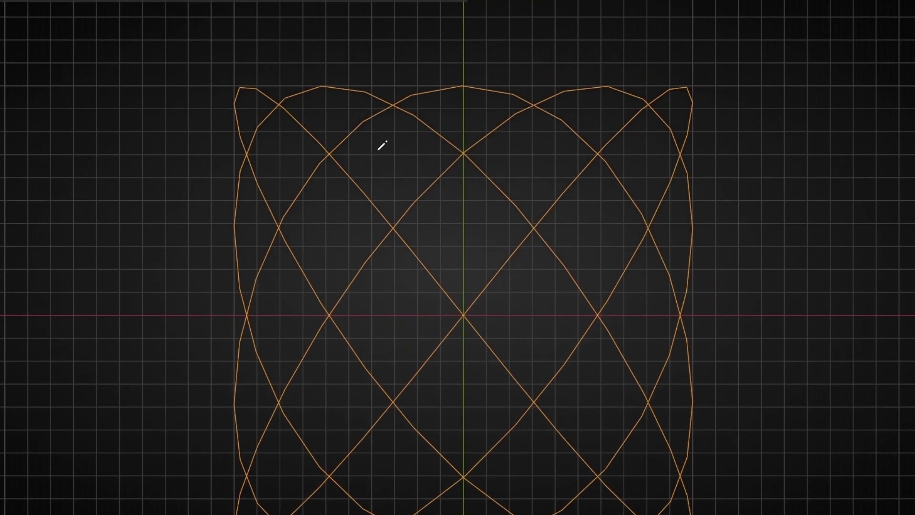
key("ctrl+space")
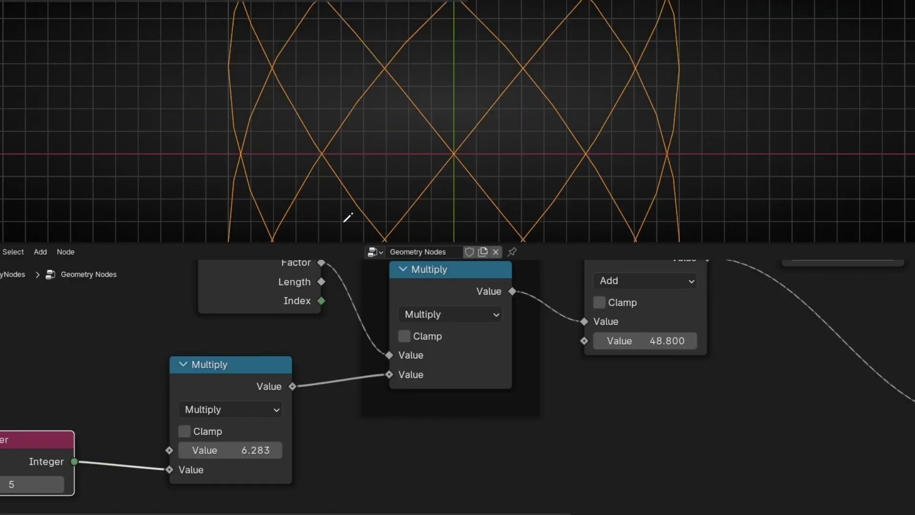
middle_click_drag(347, 322, 72, 296)
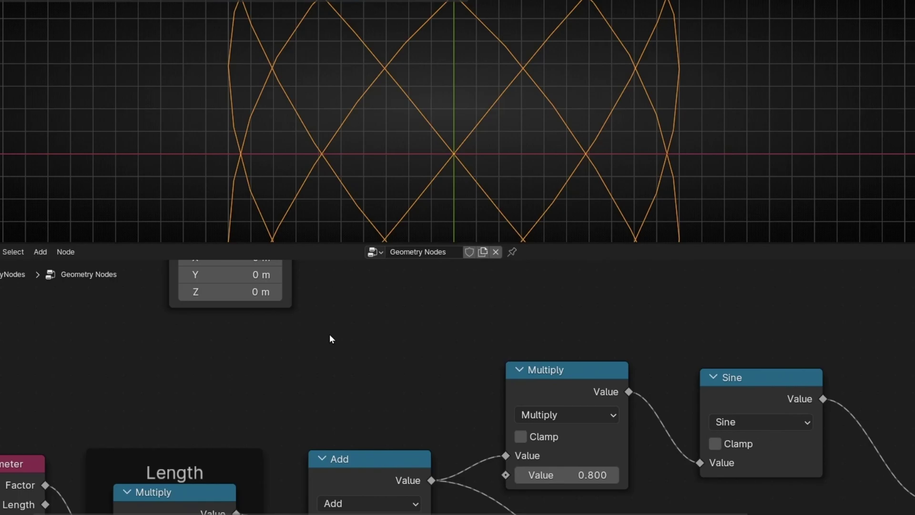
middle_click_drag(331, 338, 350, 452)
scroll(445, 415, "down", 2)
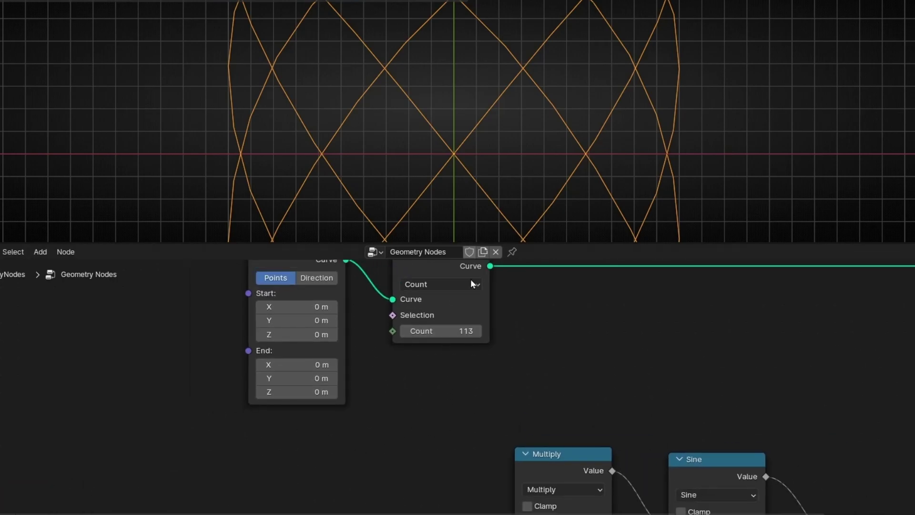
middle_click_drag(454, 140, 423, 273, "shift")
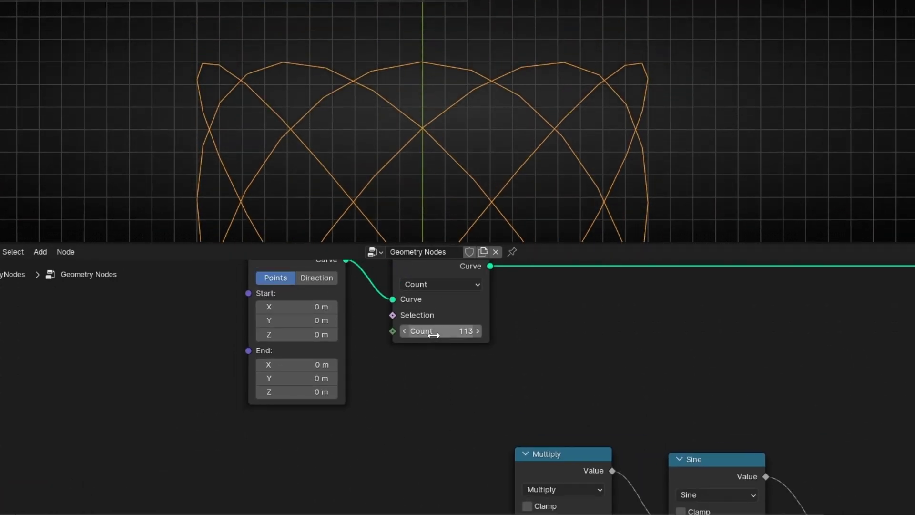
left_click_drag(433, 335, 584, 331)
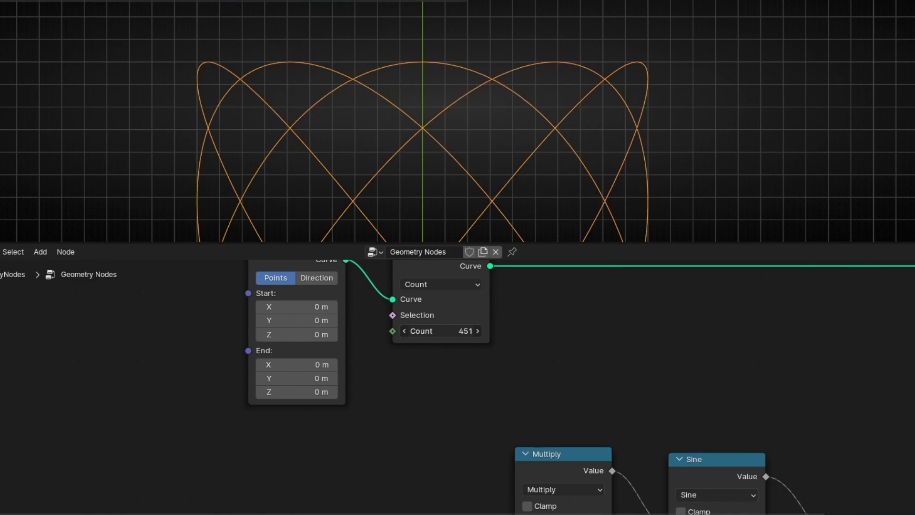
left_click_drag(443, 331, 462, 331)
Inspect the whole smoothed curve, and move the Group Output node farther from Set Position to make room.
key("ctrl+space")
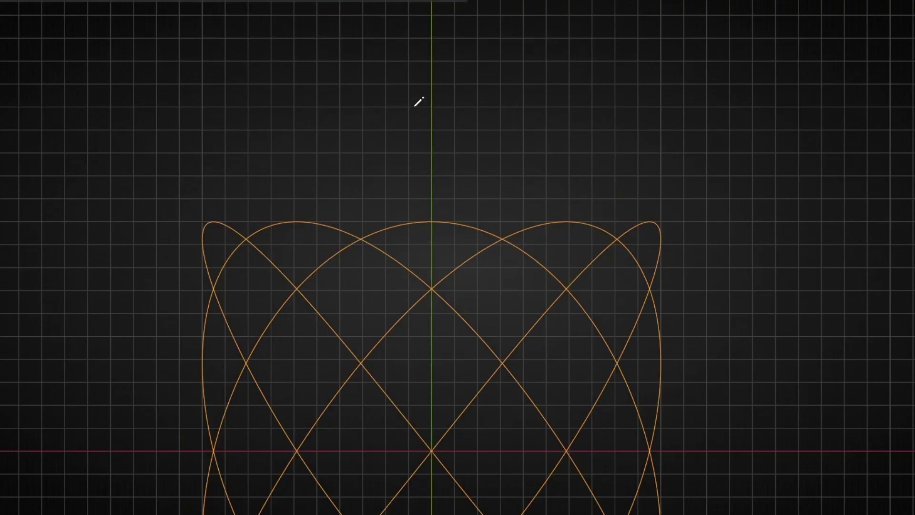
scroll(478, 308, "down", 2)
middle_click_drag(471, 313, 463, 192, "shift")
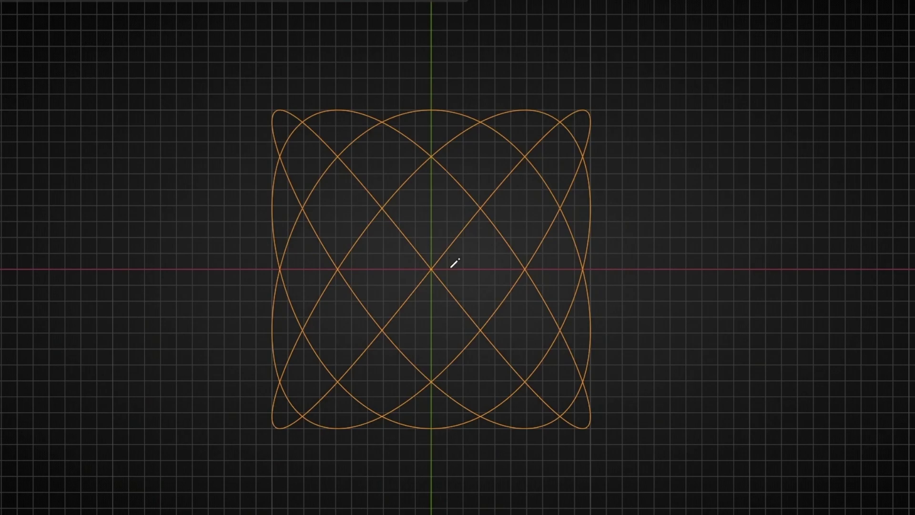
key("ctrl+space")
scroll(450, 268, "down", 2)
scroll(499, 382, "down", 2)
middle_click_drag(631, 376, 311, 364)
left_click_drag(479, 307, 679, 321)
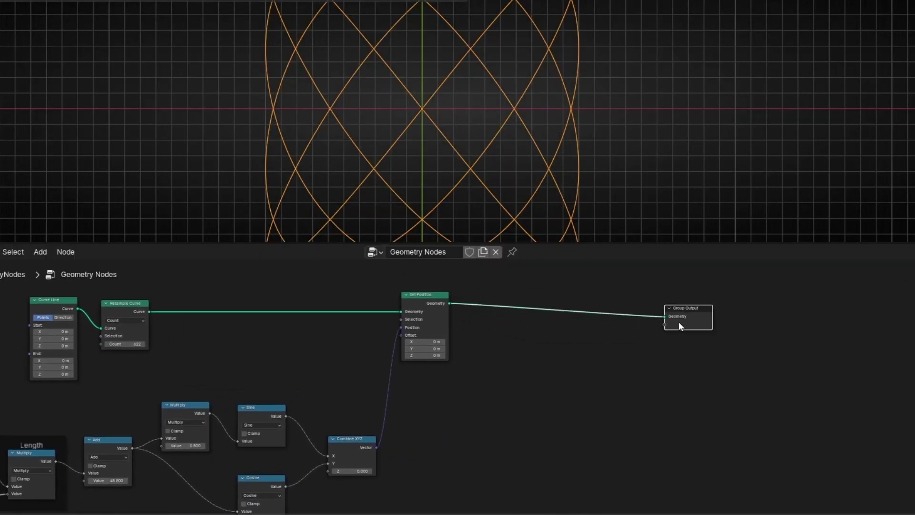
Add a Points node below the link between Set Position and Group Output.
key("shift+a")
type("poin")
key("Return")
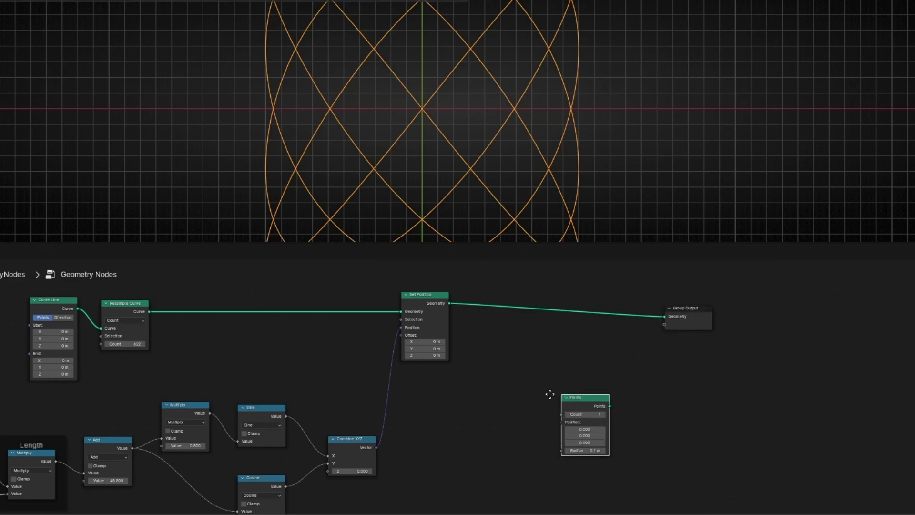
left_click(550, 395)
Insert a Join Geometry node between Set Position and Group Output, and connect the Points output to it.
key("shift+a")
type("join")
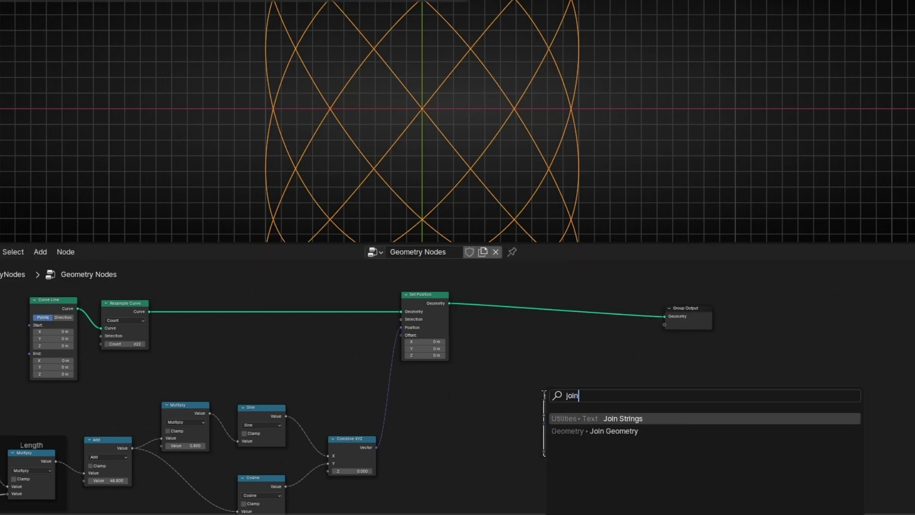
left_click(615, 430)
left_click(596, 398)
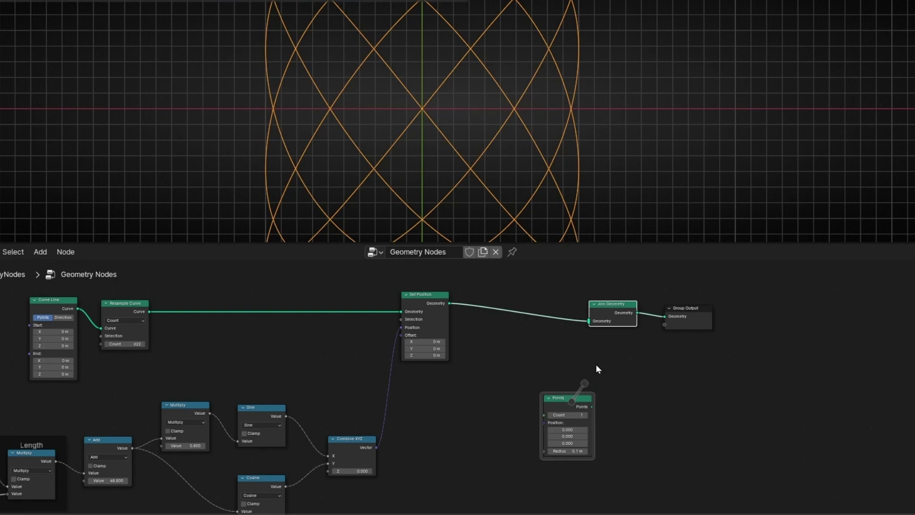
left_click_drag(598, 369, 610, 325)
scroll(429, 124, "down", 3)
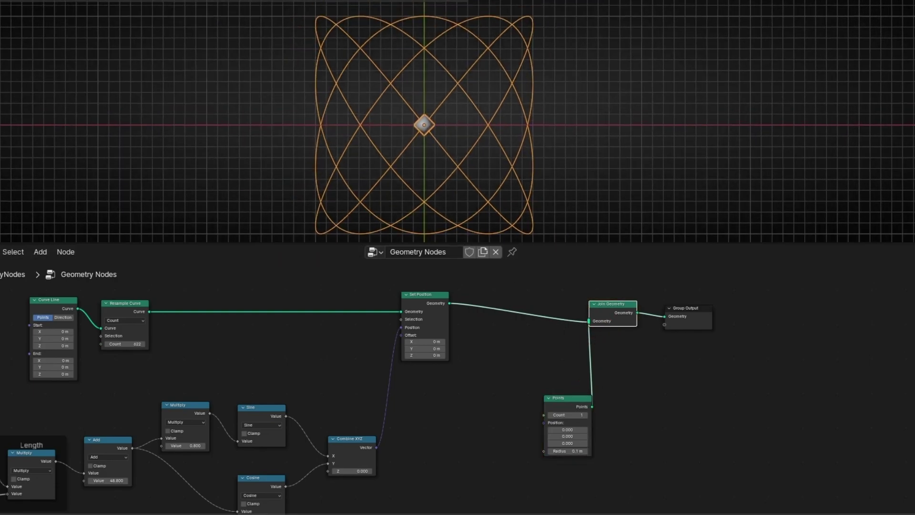
Add a Sample Curve node fed by the Set Position geometry, placed beside the Points node.
scroll(504, 365, "up", 1)
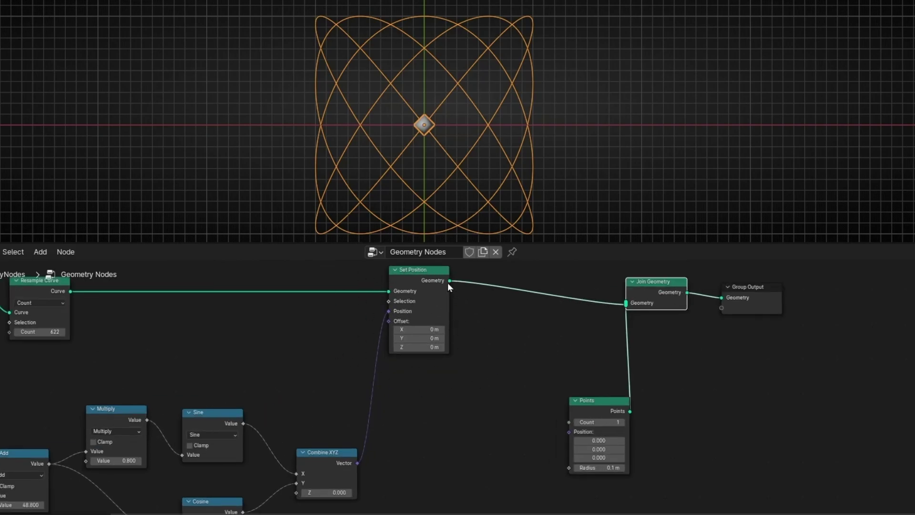
left_click_drag(450, 281, 448, 412)
type("sample")
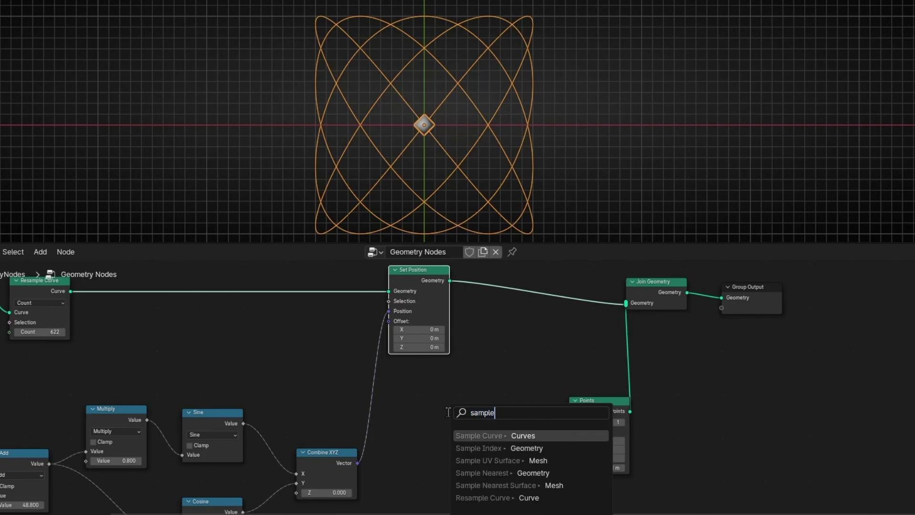
key("Return")
left_click(463, 392)
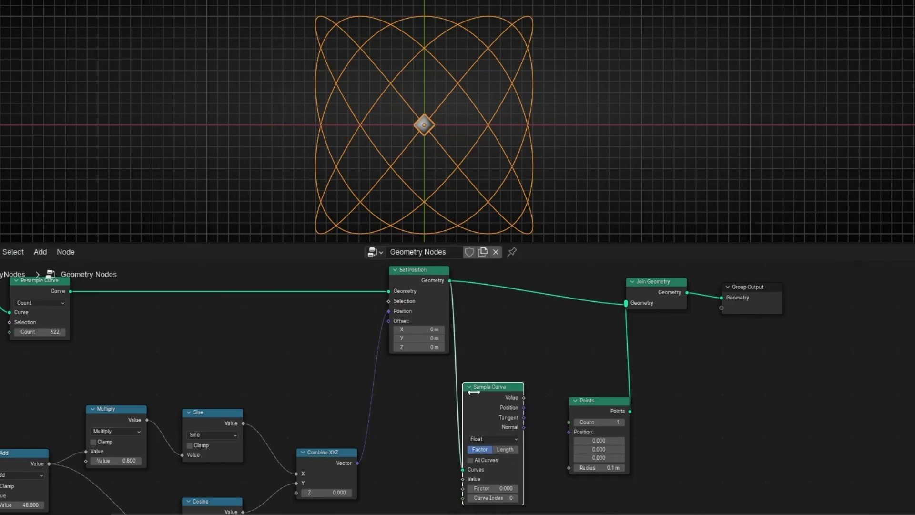
Connect Sample Curve's Position output to the Points node's Position, and space the two nodes out.
scroll(707, 459, "up", 3)
middle_click_drag(700, 450, 604, 369)
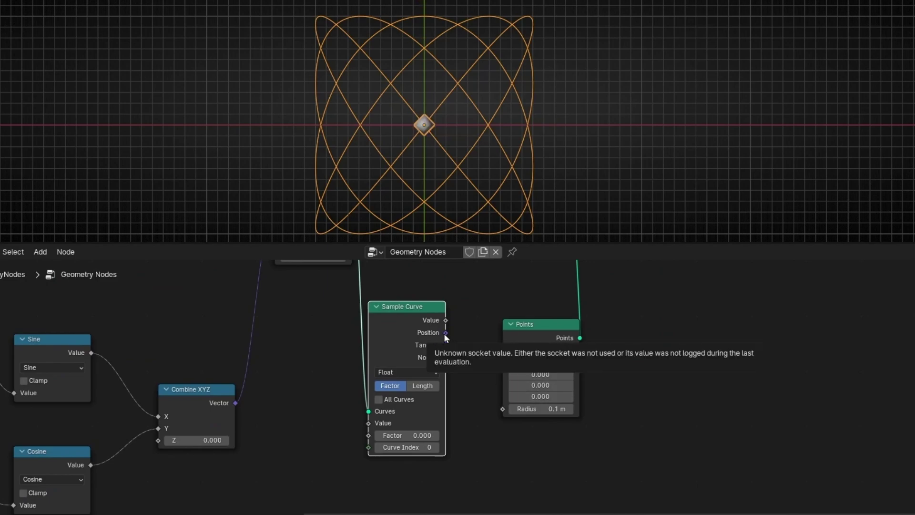
left_click_drag(446, 333, 498, 363)
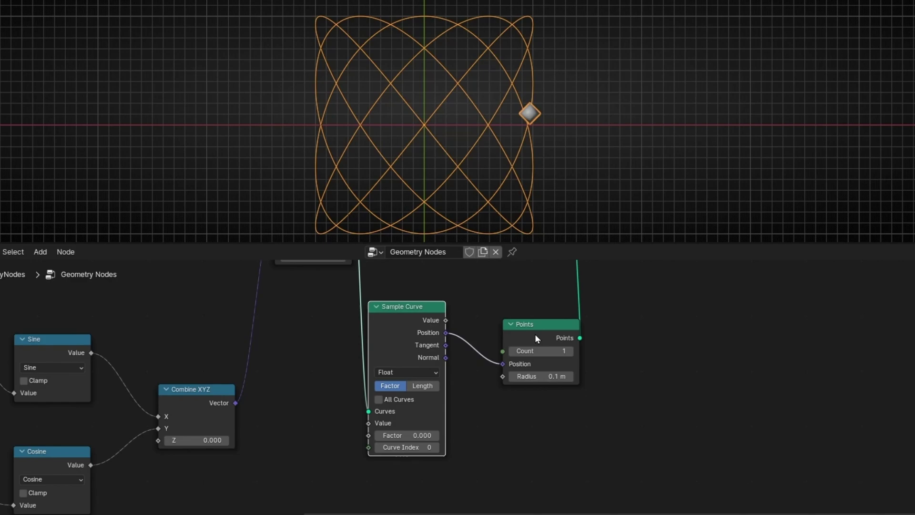
left_click_drag(535, 333, 627, 333)
left_click_drag(395, 316, 457, 318)
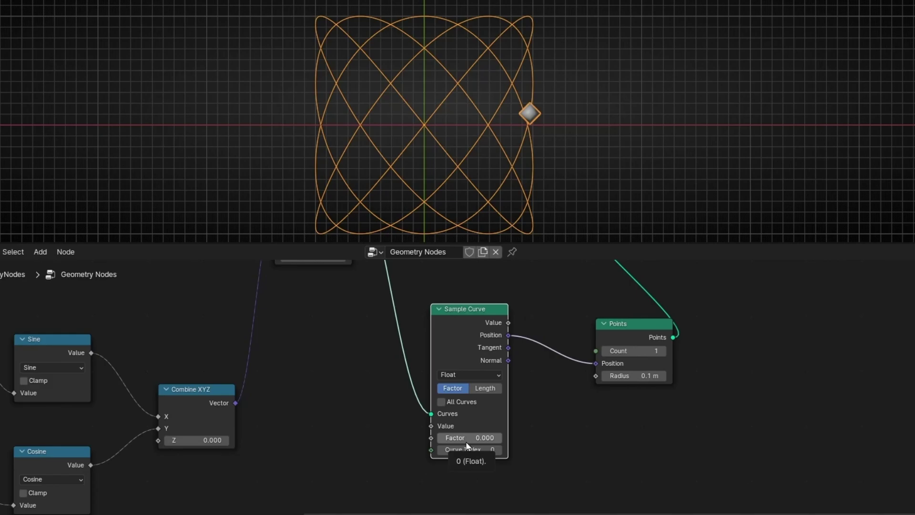
Slide the Sample Curve factor to 1 to test the point's travel, and feed the factor from a new Scene Time node's Seconds.
left_click_drag(447, 439, 551, 439)
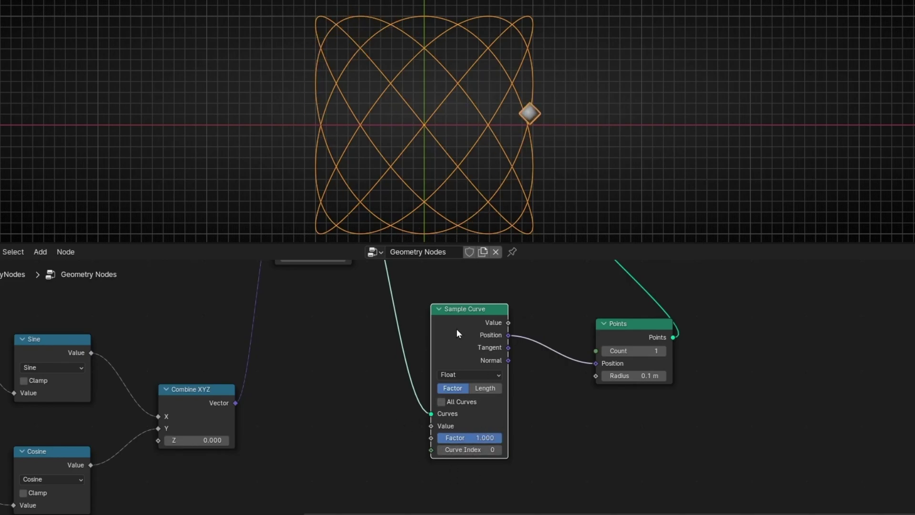
key("ctrl+alt+space")
scroll(484, 357, "up", 3)
left_click_drag(565, 357, 373, 357)
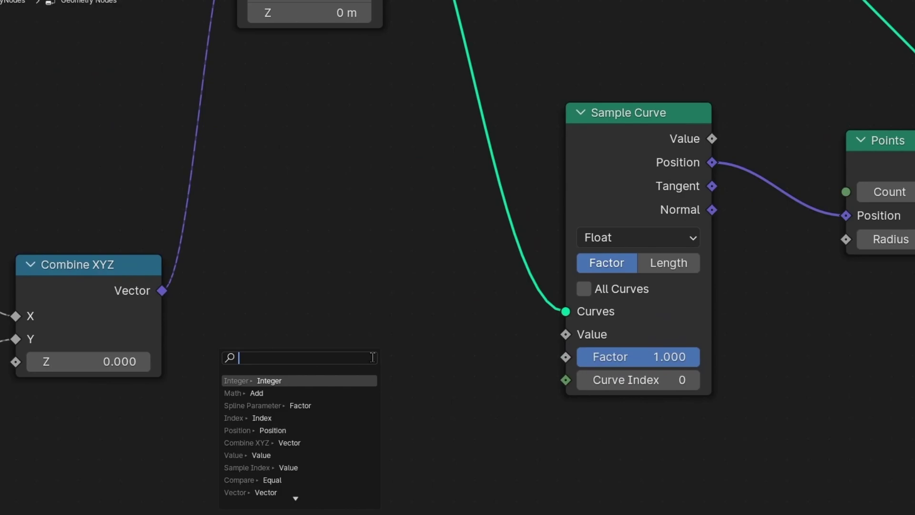
type("s")
type("ec")
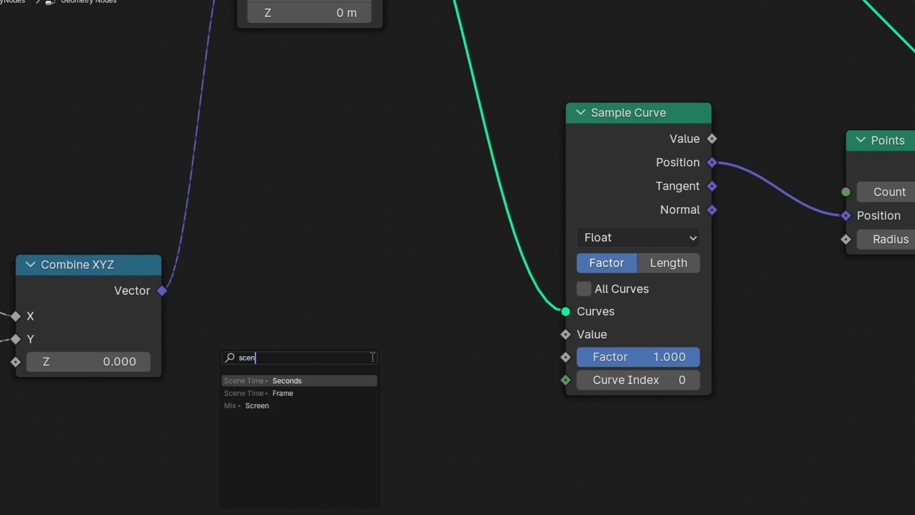
key("Return")
left_click(372, 341)
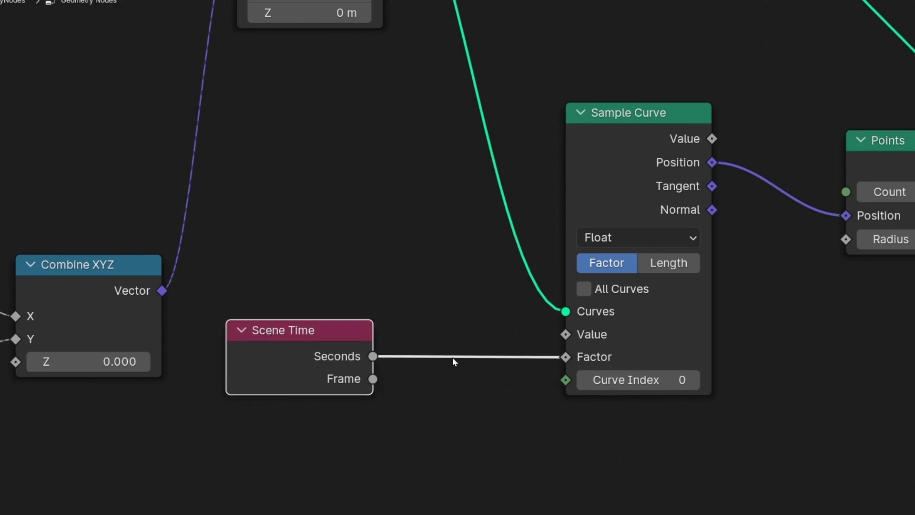
Insert a Math node set to Fraction between Scene Time's Seconds and the Sample Curve factor.
key("shift+a")
type("ma")
key("Return")
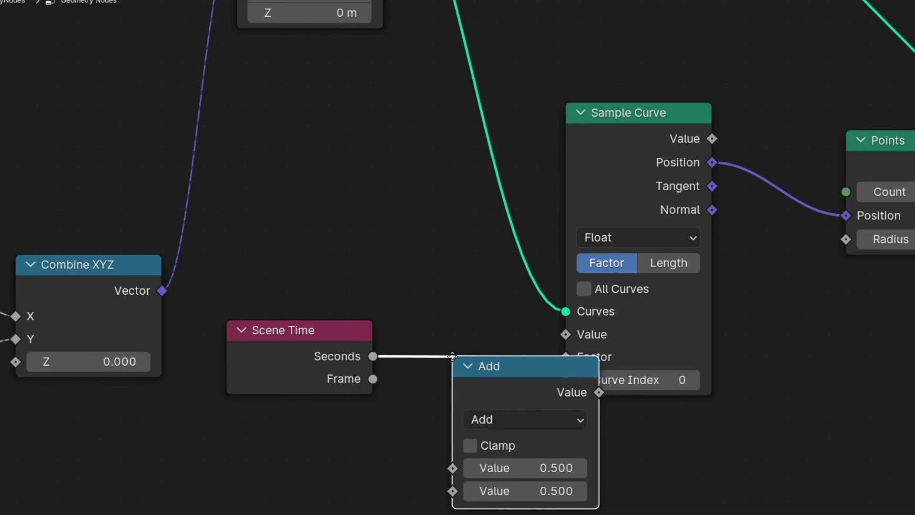
left_click(455, 293)
left_click(519, 361)
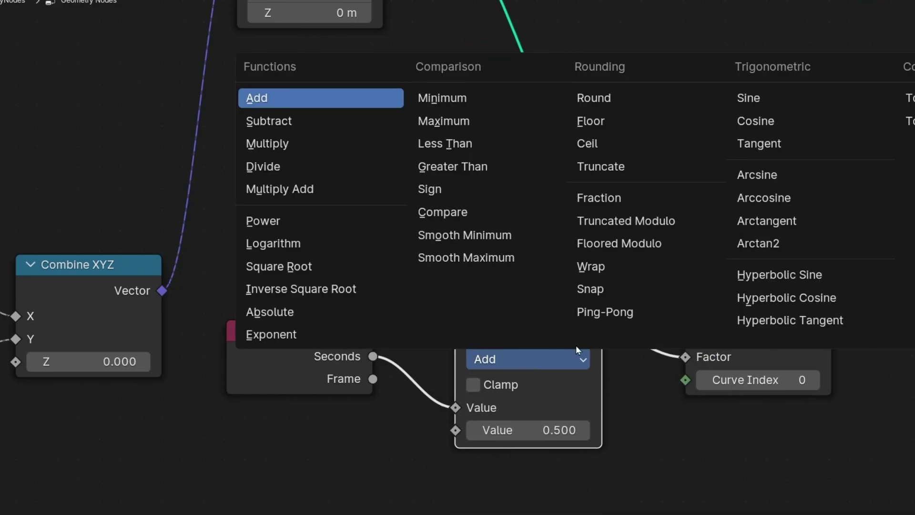
left_click(603, 198)
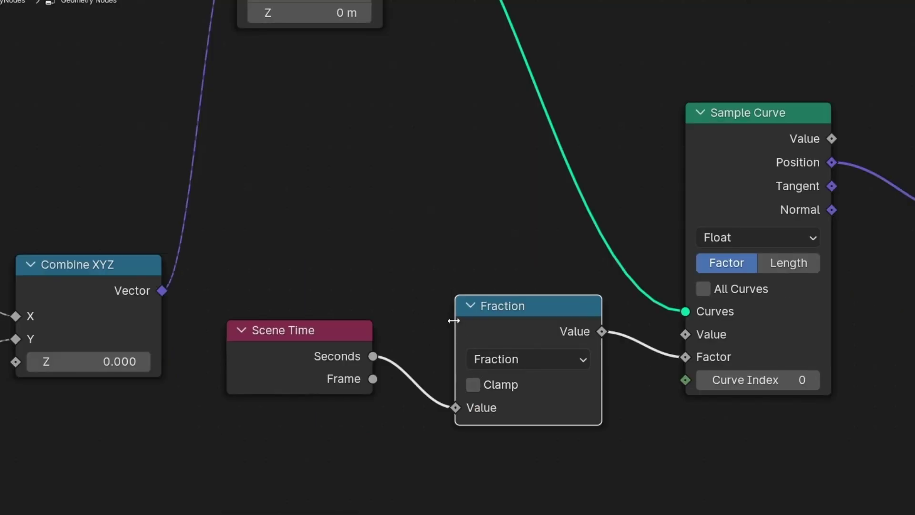
Move the Scene Time, Fraction, Sample Curve and Points nodes together farther below the main node chain.
scroll(444, 308, "down", 4)
scroll(428, 284, "down", 4)
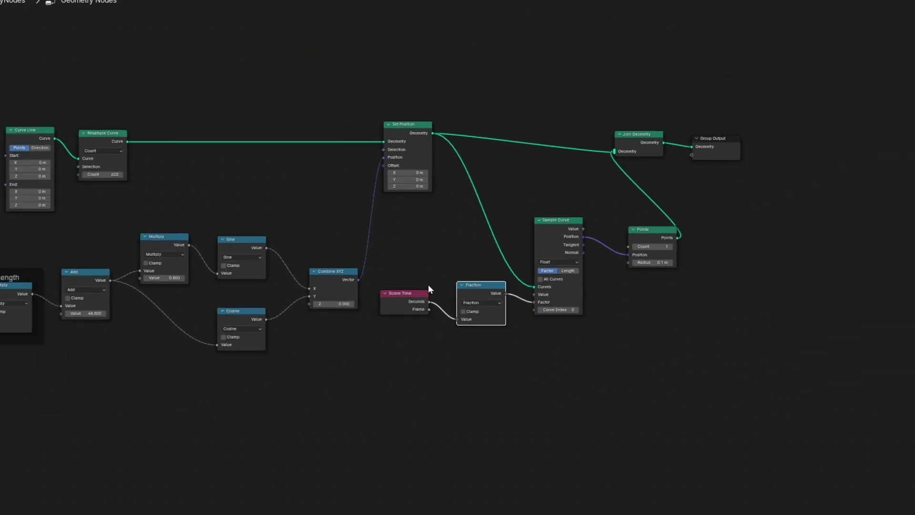
middle_click_drag(372, 375, 640, 399)
left_click_drag(4, 99, 611, 434)
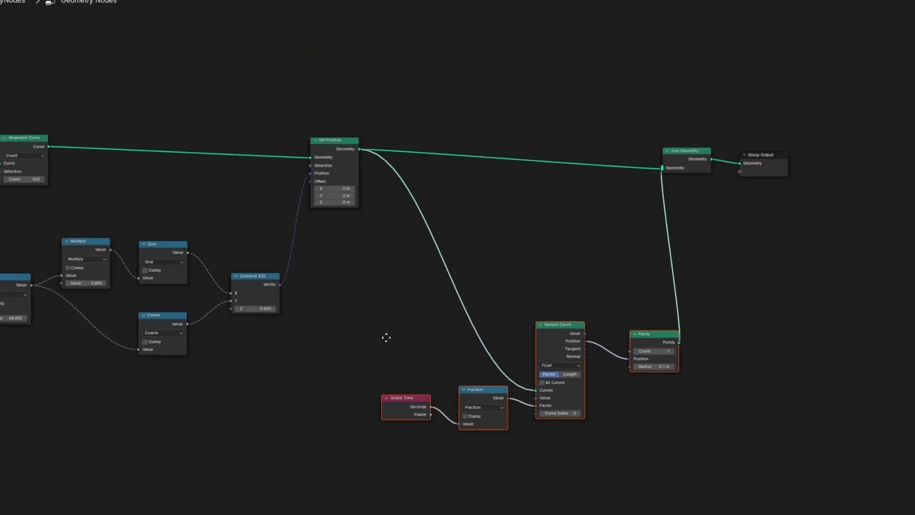
left_click(377, 336)
Move the Scene Time node farther away from the Fraction node to leave space between them.
scroll(438, 359, "up", 5)
middle_click_drag(439, 359, 434, 204)
left_click_drag(333, 297, 193, 300)
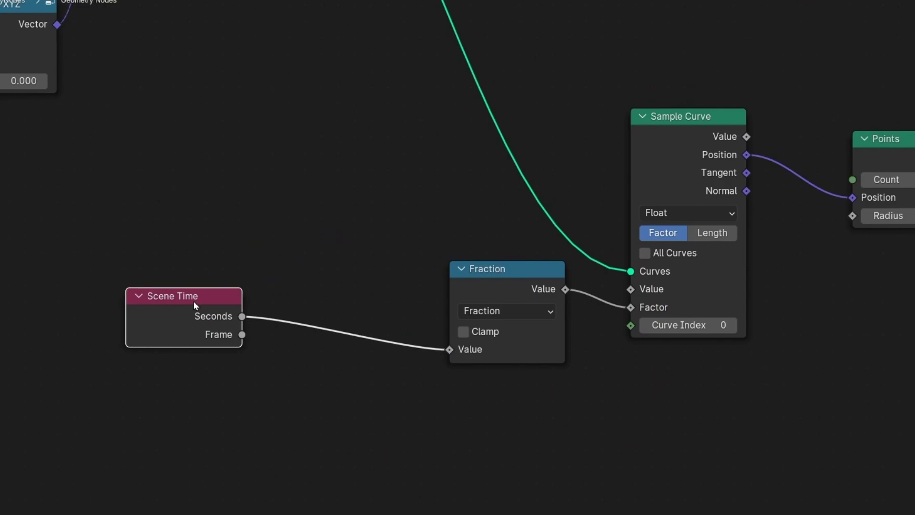
Insert a Math node set to Multiply between Scene Time's Seconds and the Fraction node.
key("shift+a")
type("add")
key("Return")
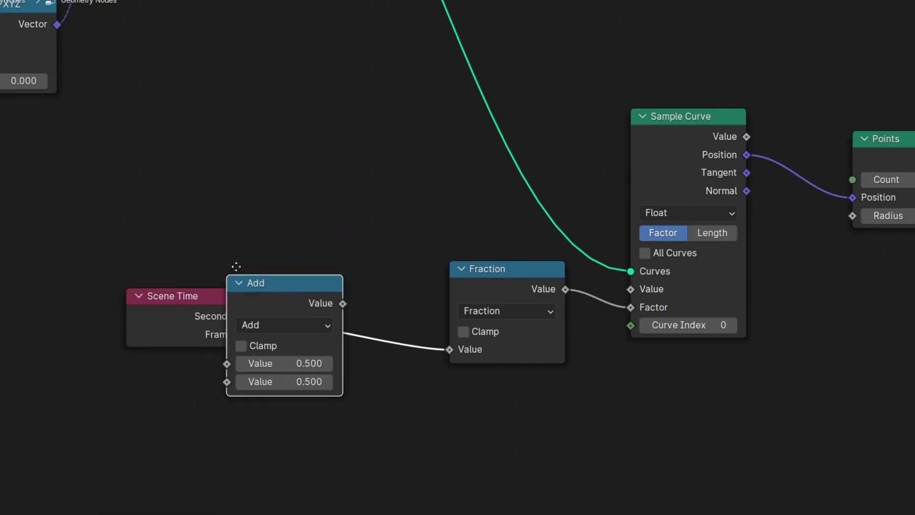
left_click(308, 260)
left_click(335, 310)
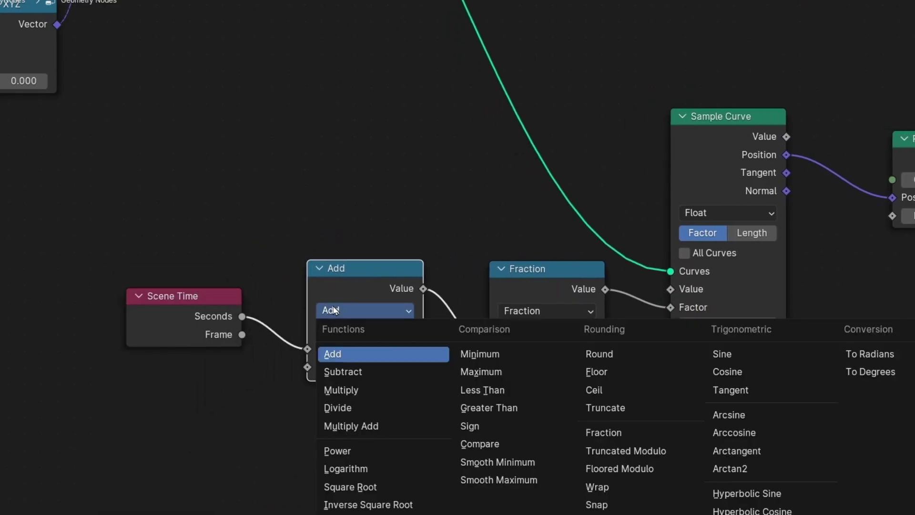
left_click(367, 390)
Restore the split view and set the new Multiply node's value to 0.1 to slow the point down.
key("ctrl+space")
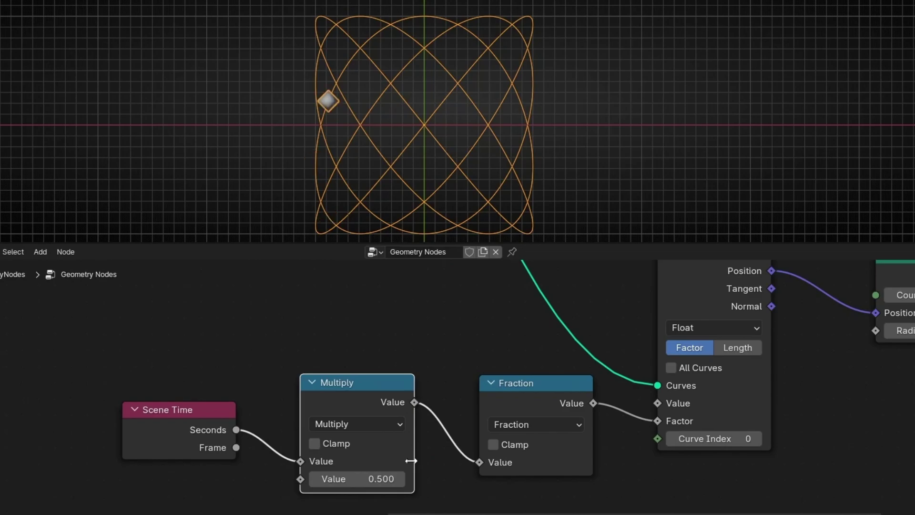
left_click(315, 480)
left_click(315, 479)
left_click(315, 479)
left_click(315, 479)
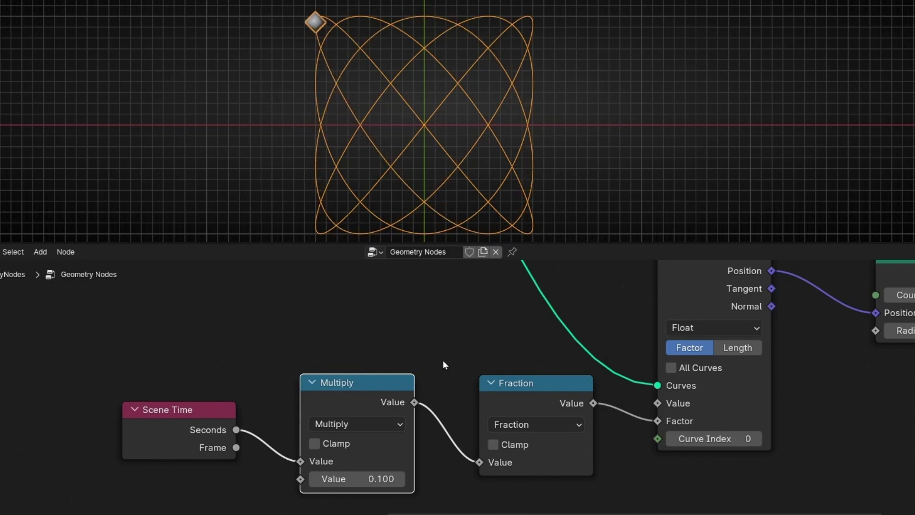
Lower the Integer node's value to 2 or less and raise it to 4 to test how the curve length responds.
scroll(224, 366, "down", 4)
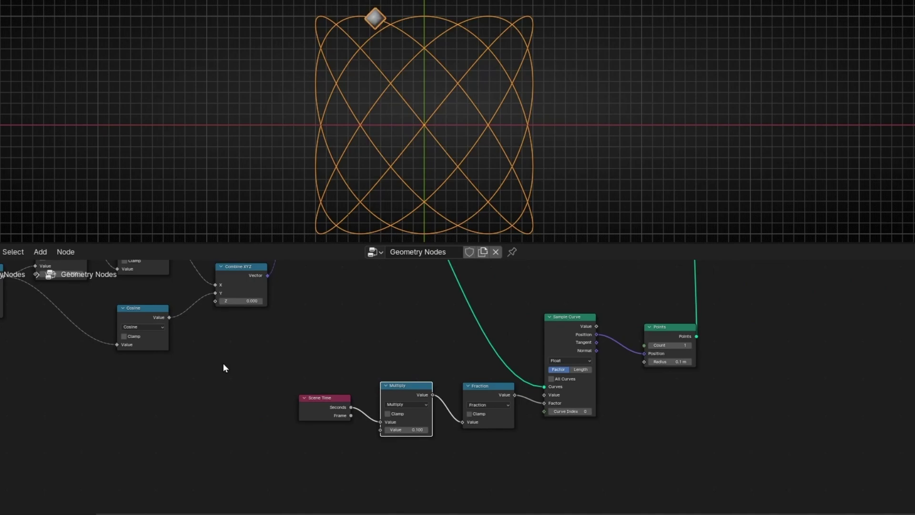
scroll(223, 367, "down", 2)
middle_click_drag(153, 398, 459, 430)
scroll(171, 442, "up", 4)
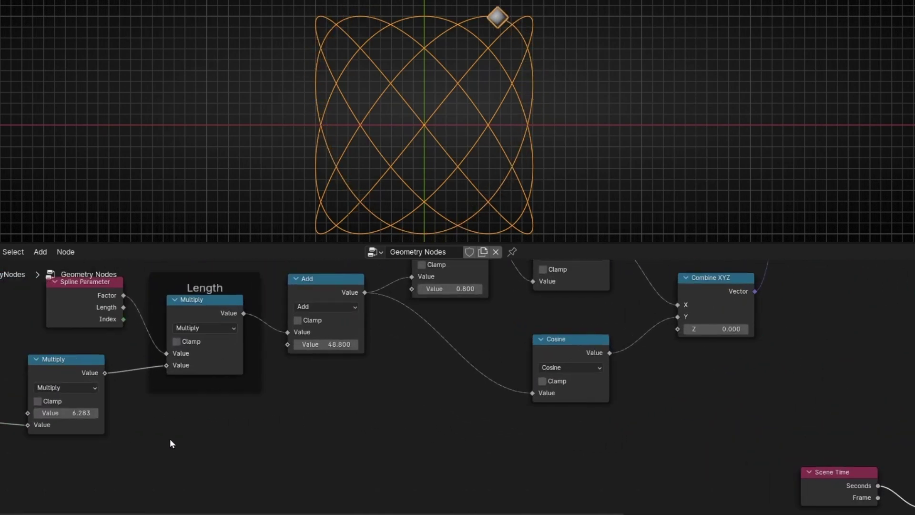
middle_click_drag(146, 445, 389, 444)
scroll(259, 429, "up", 2)
middle_click_drag(208, 451, 317, 448)
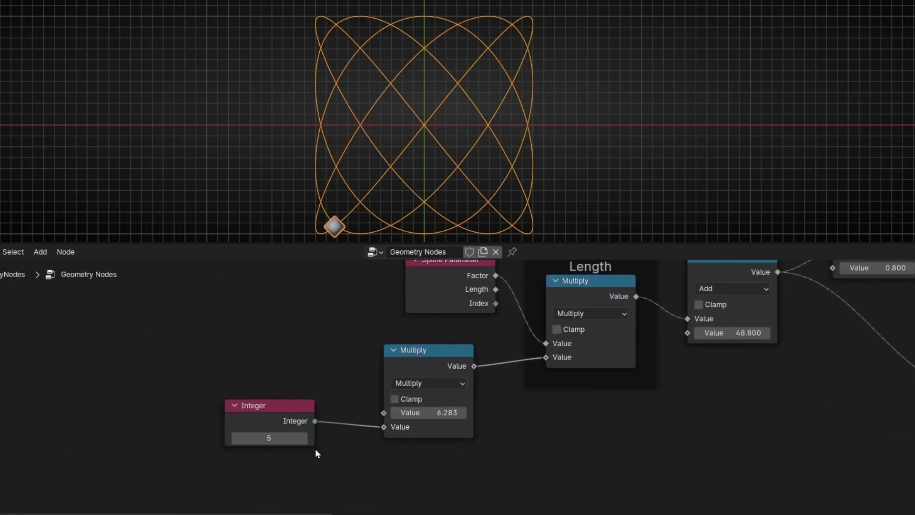
triple_click(236, 441)
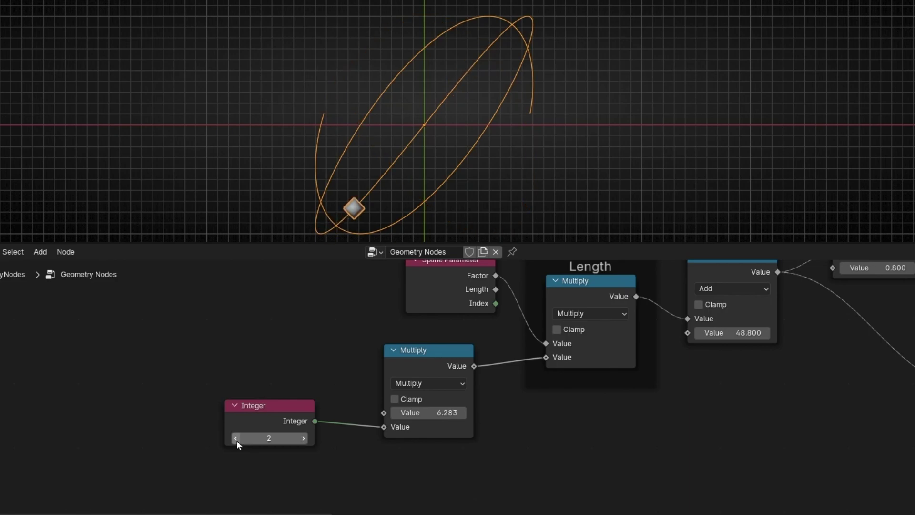
left_click(236, 440)
left_click(302, 437)
left_click(302, 437)
left_click(302, 437)
left_click(302, 437)
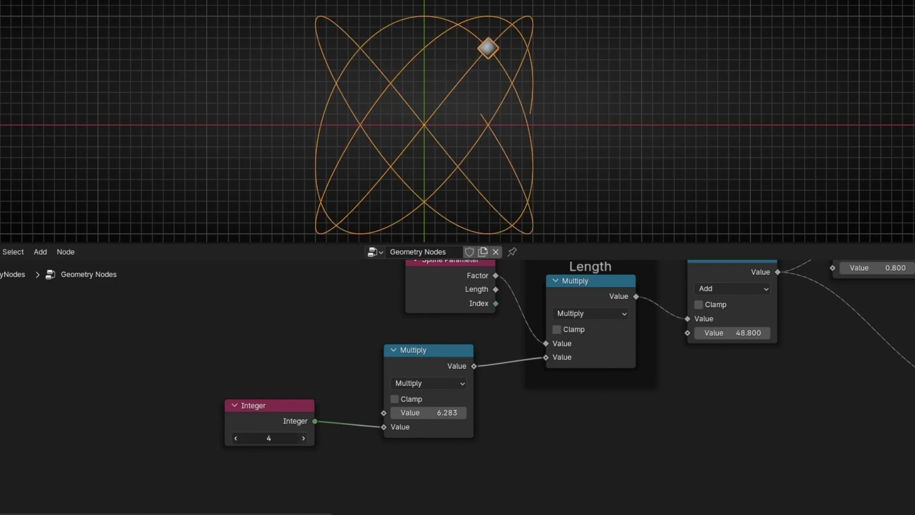
Slide the multiplier between the Add and Sine nodes to test it, and set it to exactly 2.
middle_click_drag(869, 414, 343, 282)
left_click_drag(382, 386, 387, 386)
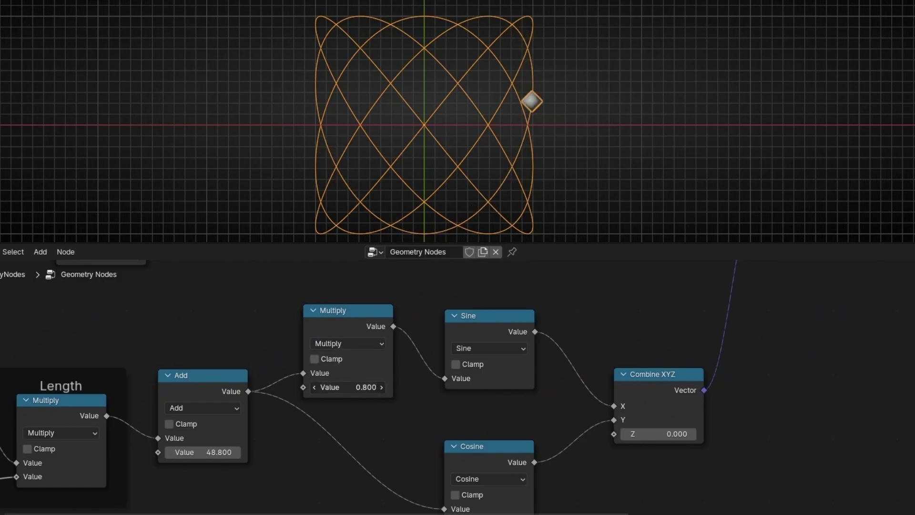
left_click(354, 386)
type("2")
key("Return")
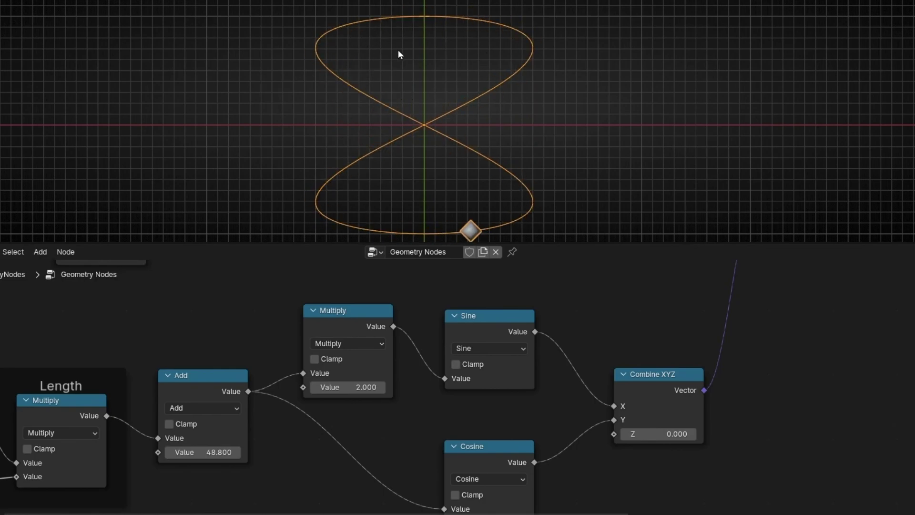
Try 3, 4 and 5 as the multiplier in front of the Sine node, and set it back to 2.
left_click(351, 386)
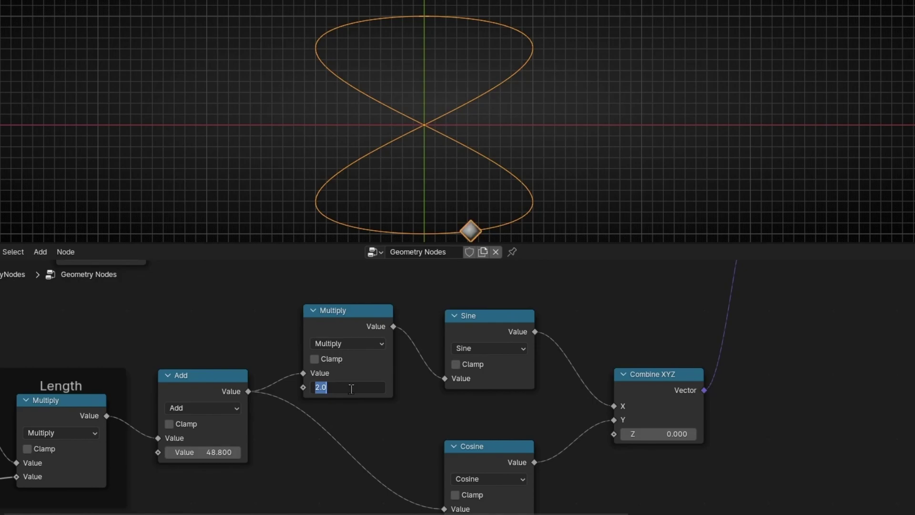
type("3")
key("Return")
left_click(350, 387)
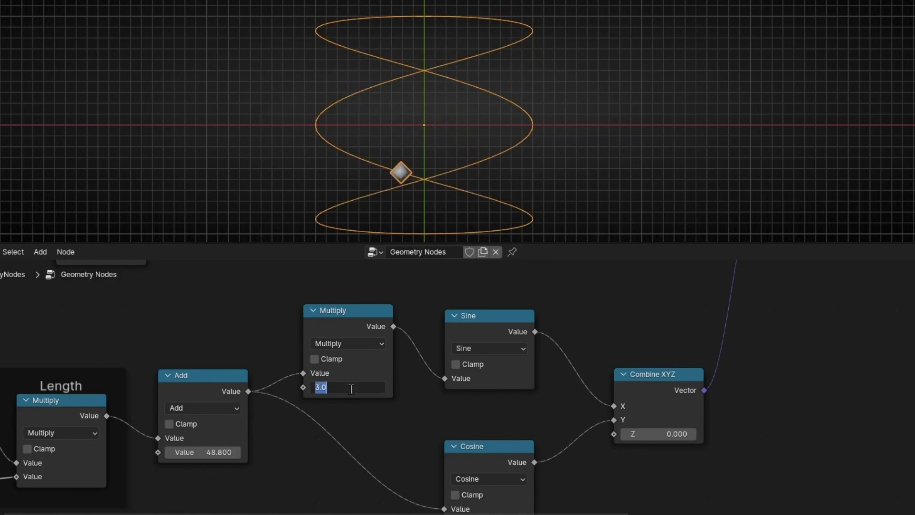
type("4")
key("Return")
left_click(351, 387)
type("5")
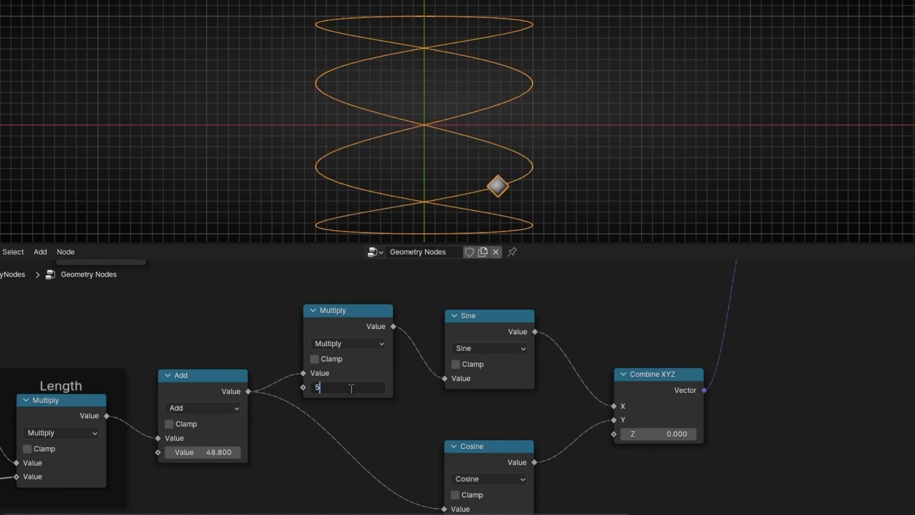
key("Return")
left_click(350, 387)
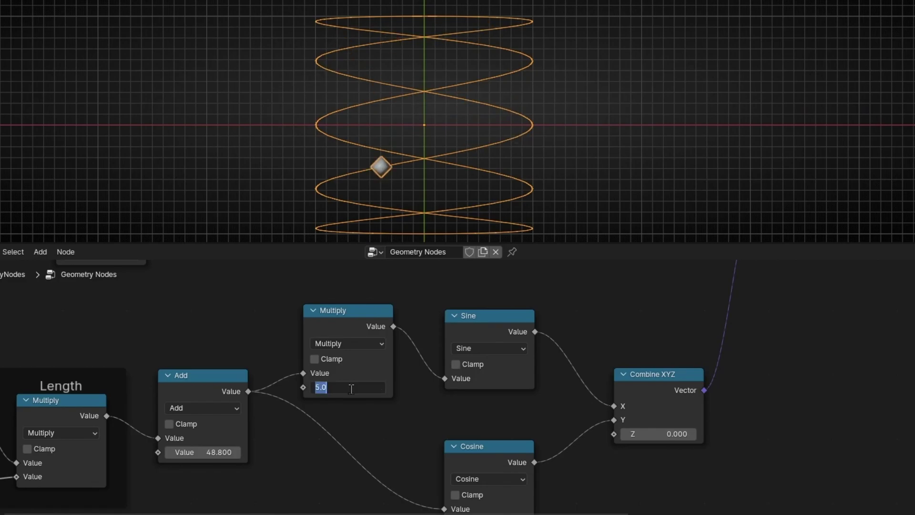
type("2")
key("Return")
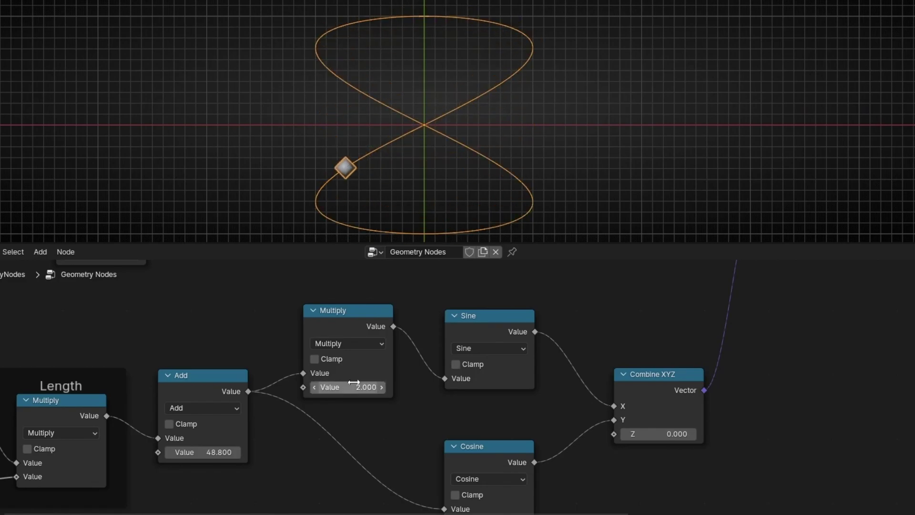
Try a duplicate of the Multiply node on the link between Add and Cosine, and dissolve it again.
key("shift+d")
left_click(358, 414)
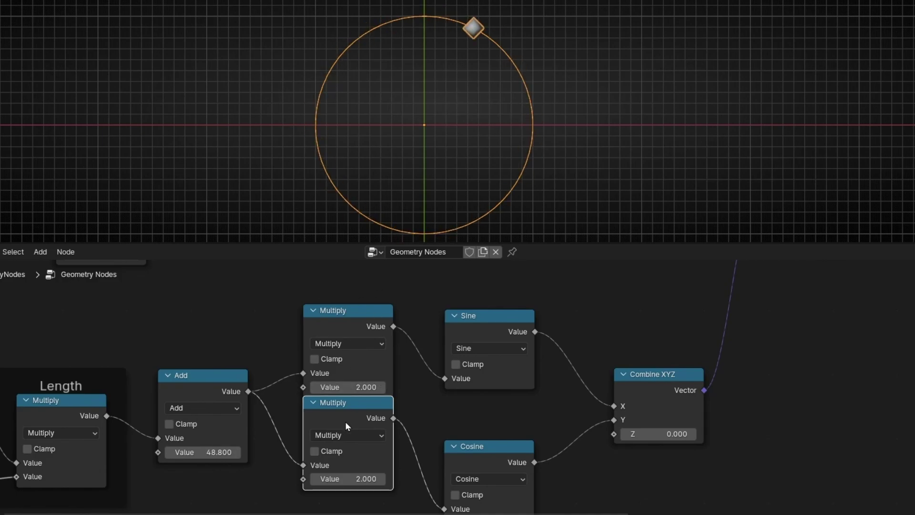
key("ctrl+x")
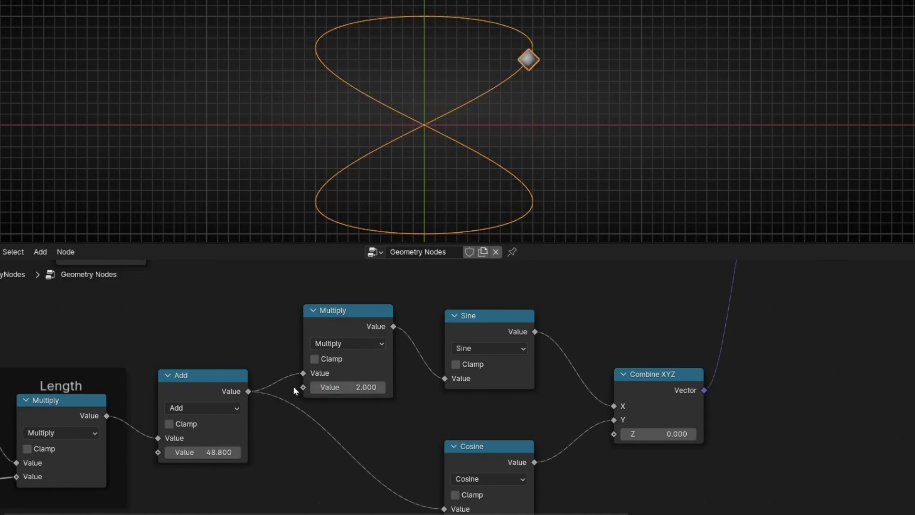
Make room before Combine XYZ, insert a copy of the Multiply node after Sine, and set its value to 0.36.
left_click_drag(619, 361, 709, 360)
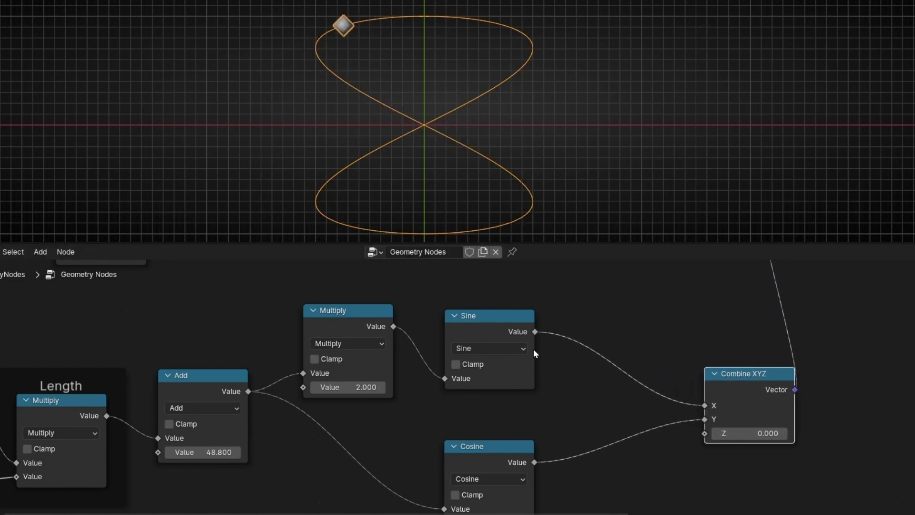
left_click(344, 321)
key("shift+d")
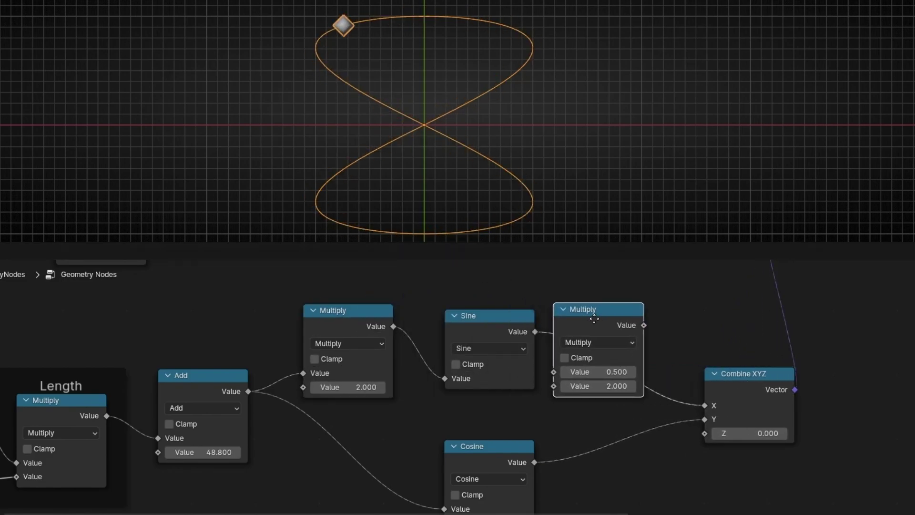
left_click(606, 318)
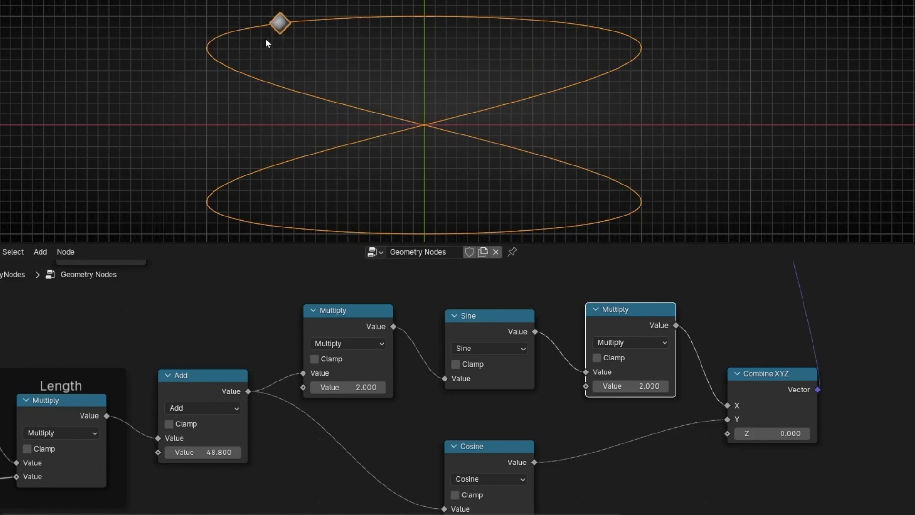
mouse_move(630, 386)
left_mouse_down()
mouse_move(677, 386)
mouse_move(541, 386)
left_mouse_up()
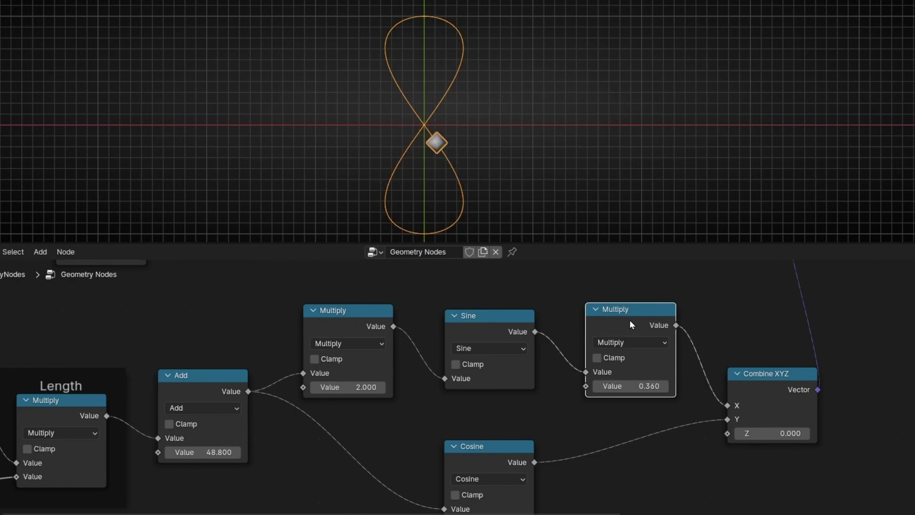
Insert a copy of the Sine branch's output multiplier between Cosine and Combine XYZ's Y, and reduce the curve's height with value 0.48.
key("shift+d")
left_click(638, 432)
mouse_move(637, 493)
left_mouse_down()
mouse_move(712, 493)
mouse_move(648, 493)
left_mouse_up()
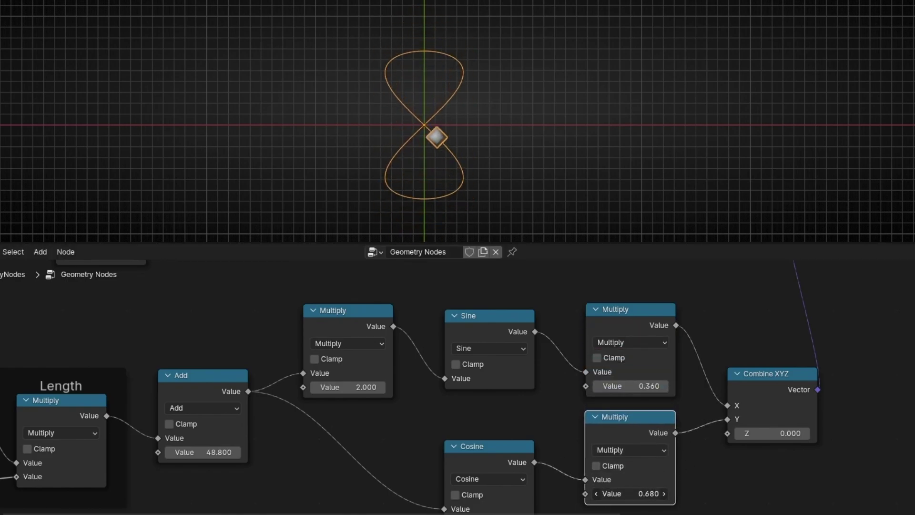
Adjust the output multipliers to 0.38 for the Sine branch and 0.83 for the Cosine branch.
middle_click_drag(727, 458, 590, 414)
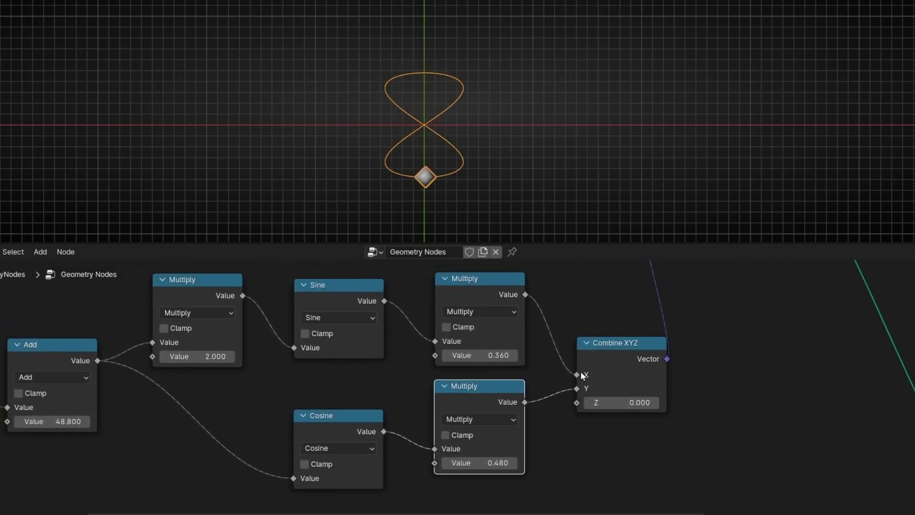
left_click_drag(505, 355, 573, 355)
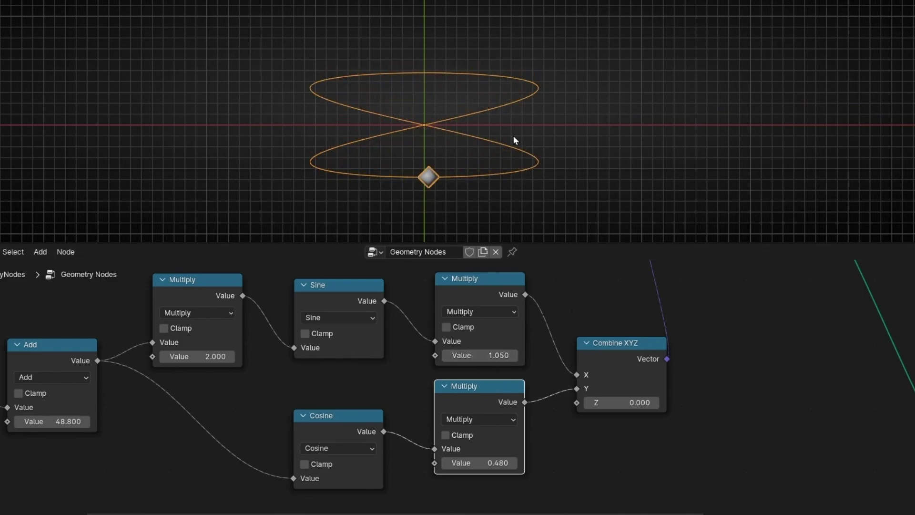
left_click_drag(523, 355, 458, 355)
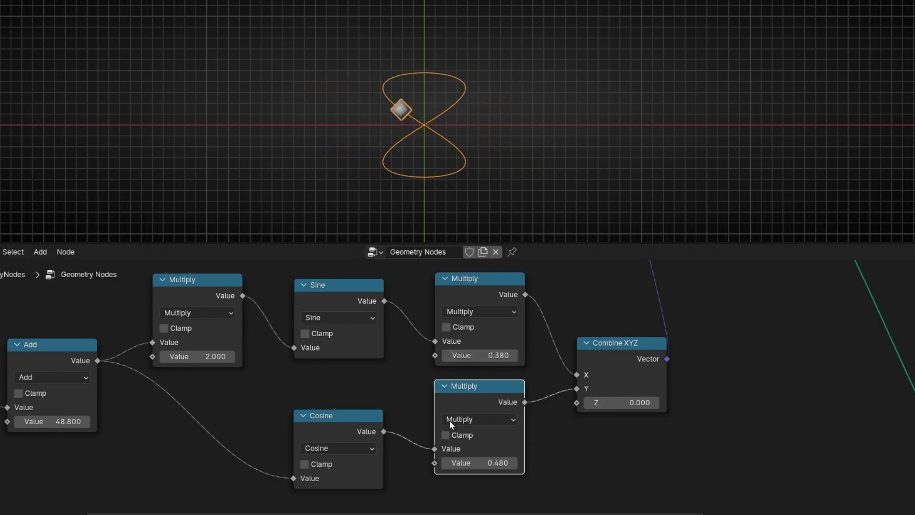
left_click_drag(477, 462, 509, 462)
Review the whole node tree with its Length, Infinite, Amplitude and Point animation frames.
key("Home")
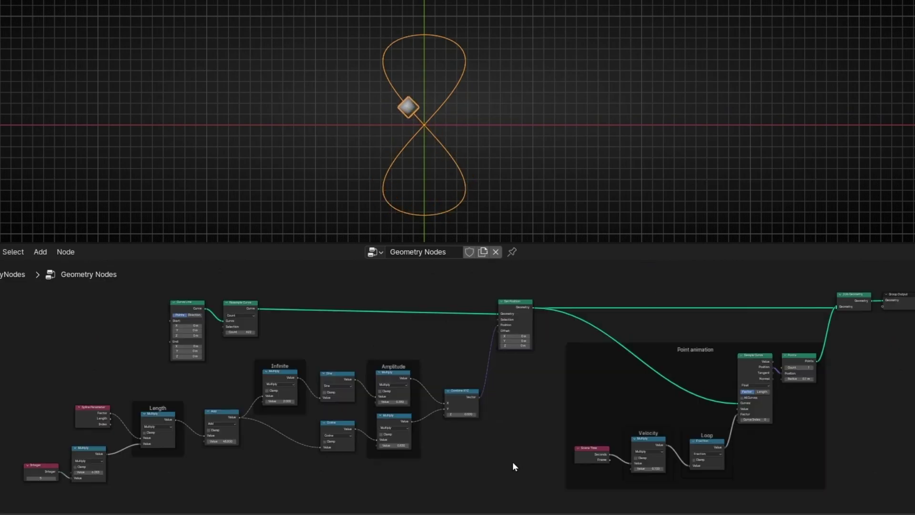
scroll(304, 382, "up", 8)
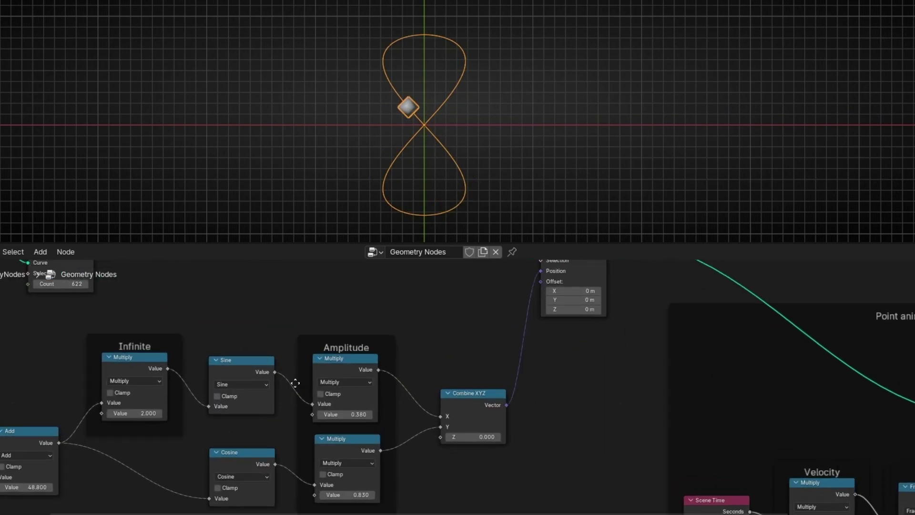
middle_click_drag(243, 394, 513, 363)
middle_click_drag(260, 391, 408, 337)
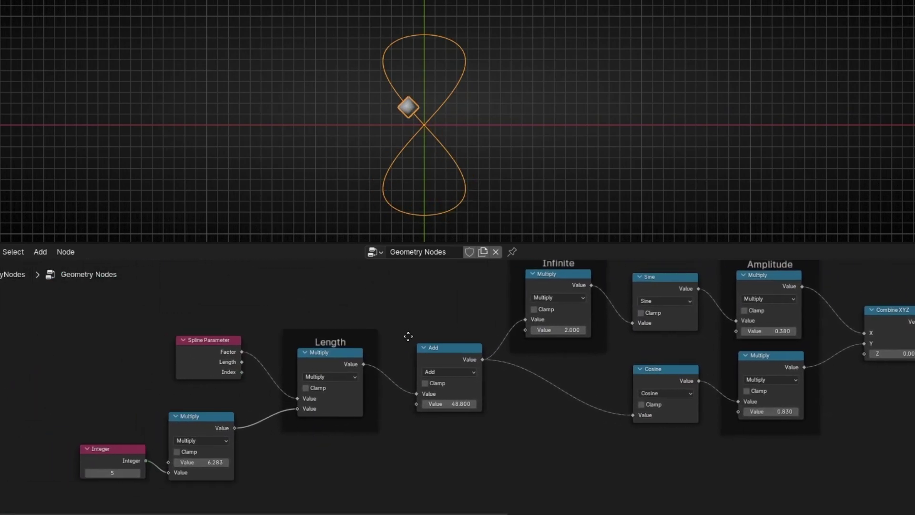
middle_click_drag(782, 337, 574, 376)
scroll(685, 365, "down", 6)
middle_click_drag(690, 367, 505, 384)
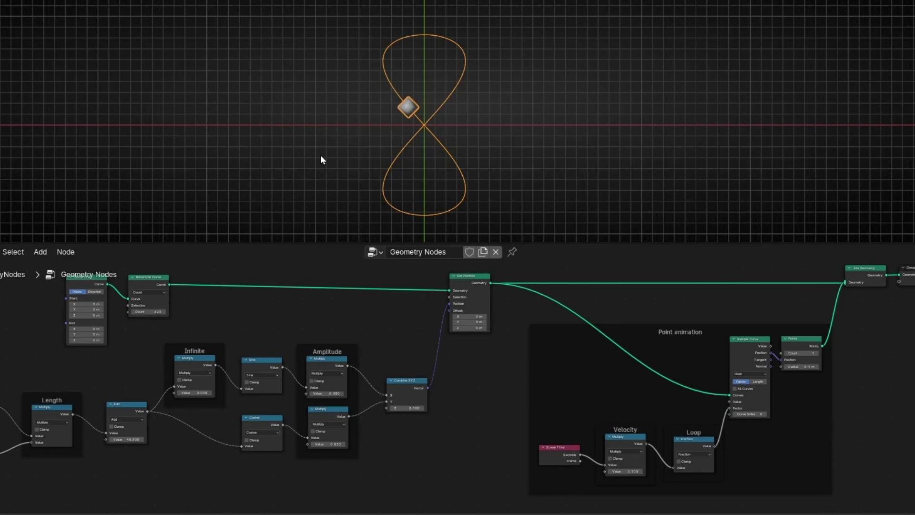
Swap the Combine XYZ inputs so the Sine branch feeds Y and the Cosine branch feeds X.
scroll(373, 390, "up", 14)
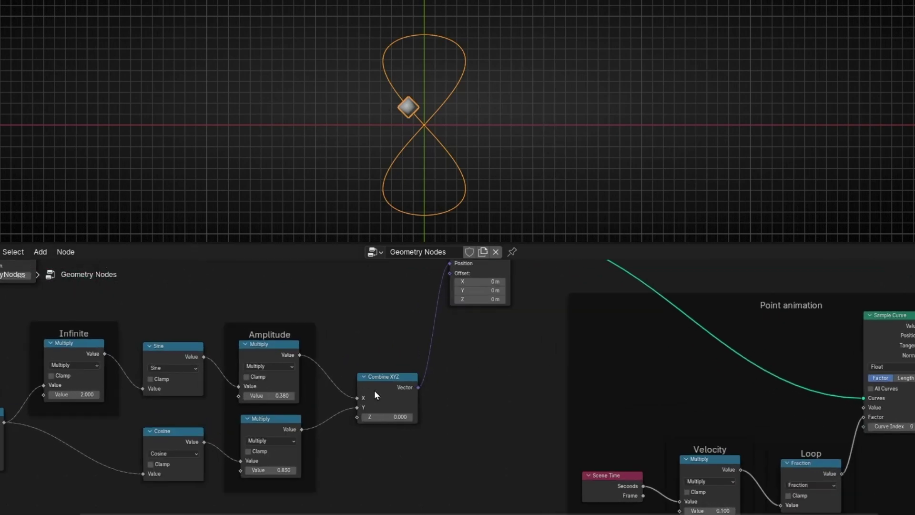
middle_click_drag(281, 391, 431, 362)
scroll(391, 352, "down", 1)
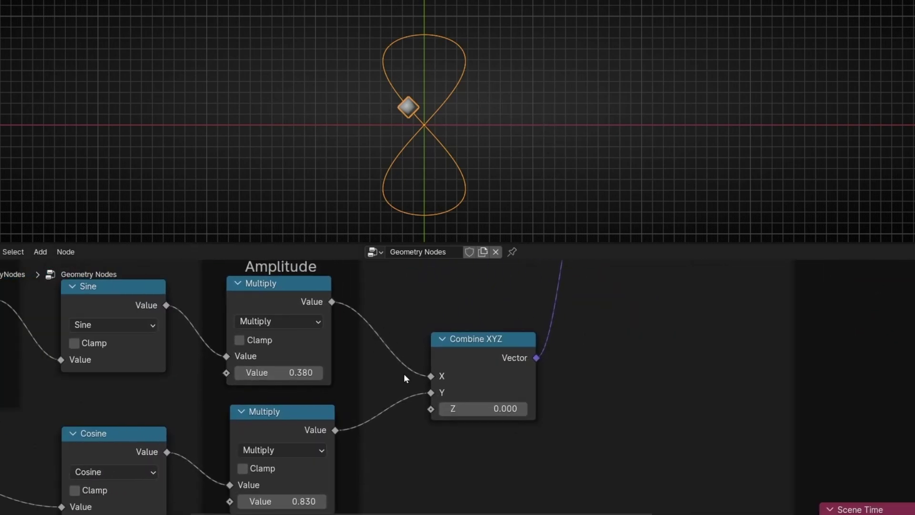
mouse_move(429, 377)
left_mouse_down()
mouse_move(350, 377)
mouse_move(429, 392)
left_mouse_up()
left_click_drag(335, 430, 430, 376)
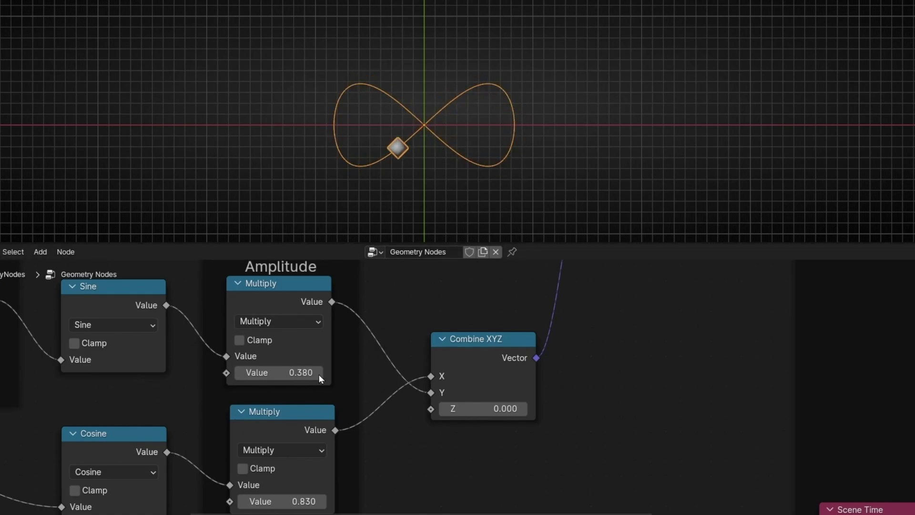
Increase the Cosine branch's amplitude multiplier to widen the infinity-shaped curve along X.
middle_click_drag(398, 466, 427, 454)
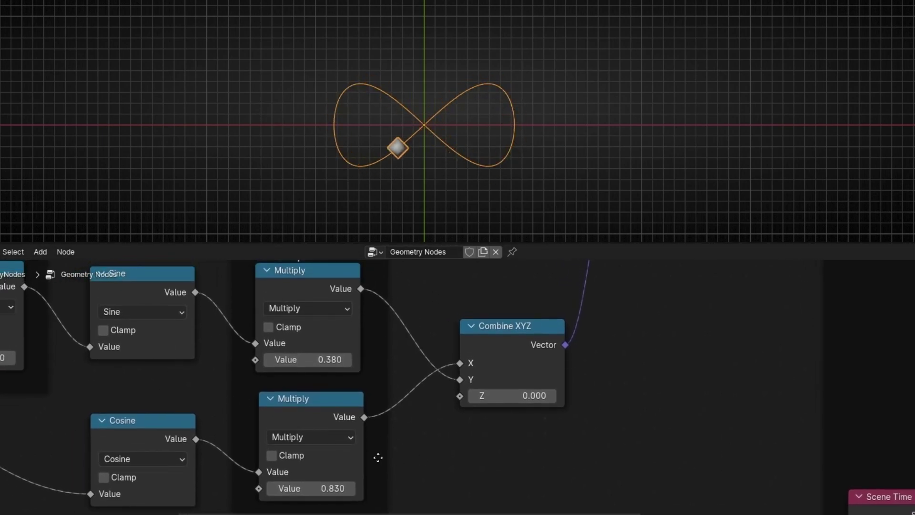
left_click(350, 488)
left_click_drag(311, 487, 352, 488)
scroll(118, 386, "down", 1)
middle_click_drag(118, 386, 441, 384)
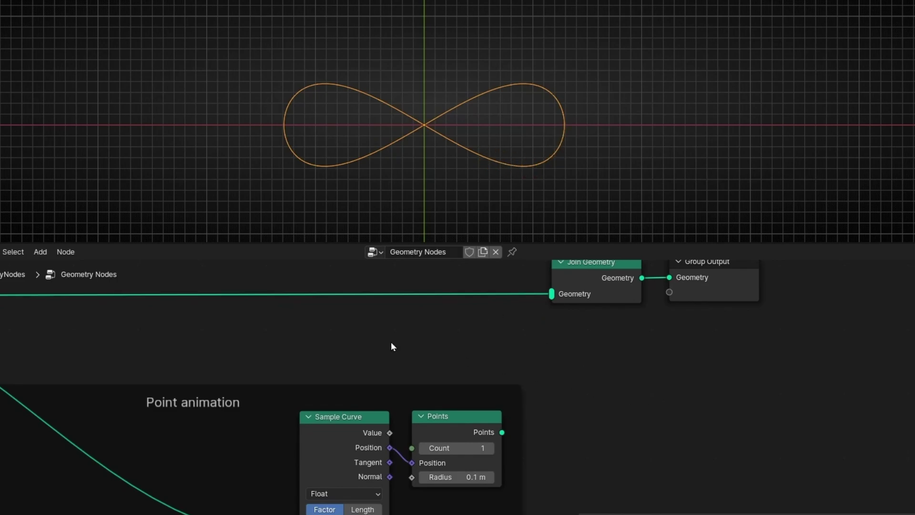
Insert a Curve to Mesh node on the curve's link into Join Geometry.
middle_click_drag(322, 333, 493, 397)
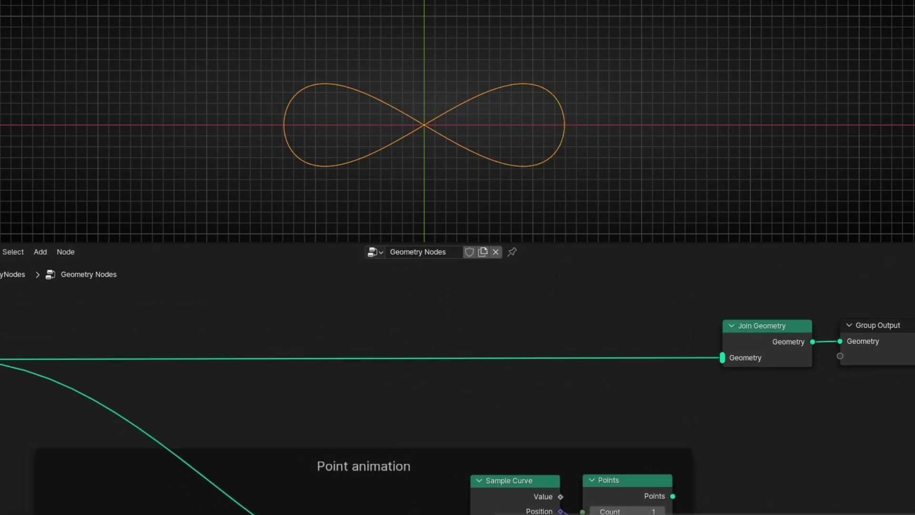
key("shift+a")
type("curve to")
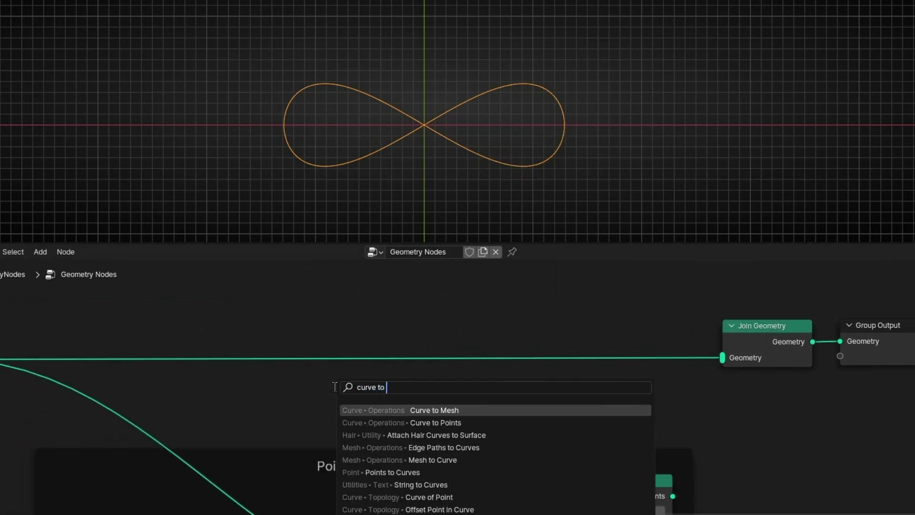
key("Return")
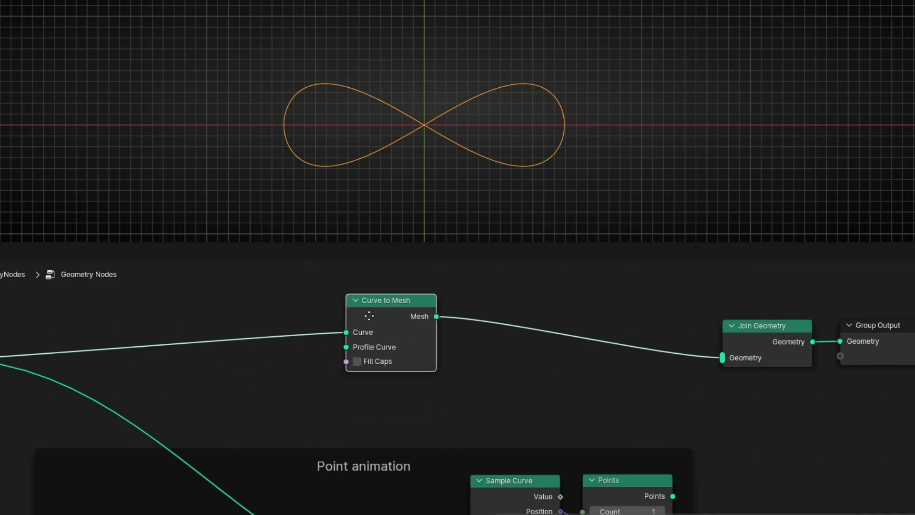
left_click(350, 327)
Feed a Curve Circle with radius 0.03 m into Profile Curve, enable Fill Caps, and collapse the circle node under Curve to Mesh.
key("shift+a")
type("curve cl")
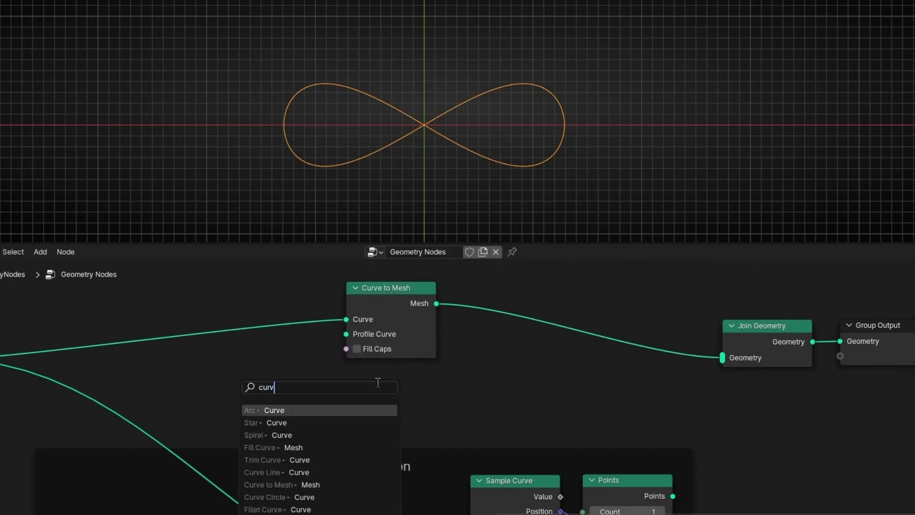
key("Return")
left_click(413, 372)
left_click_drag(403, 432, 357, 432)
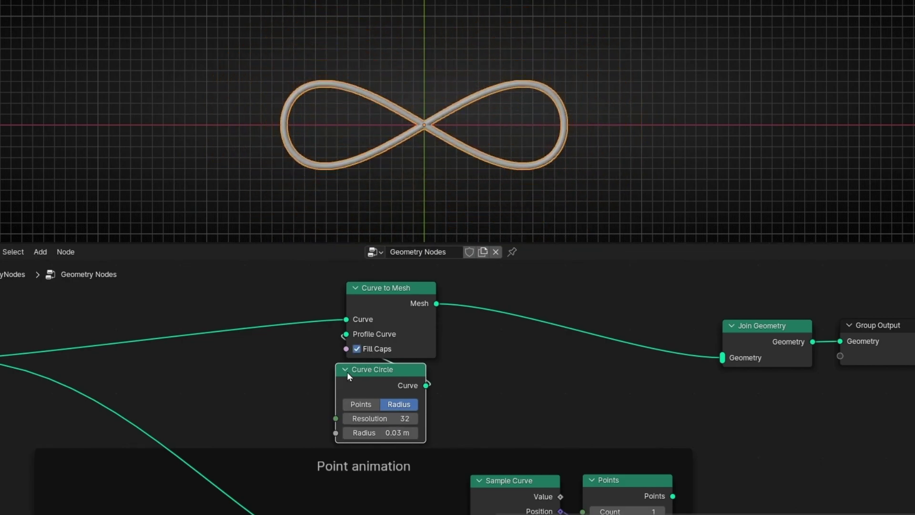
left_click(345, 370)
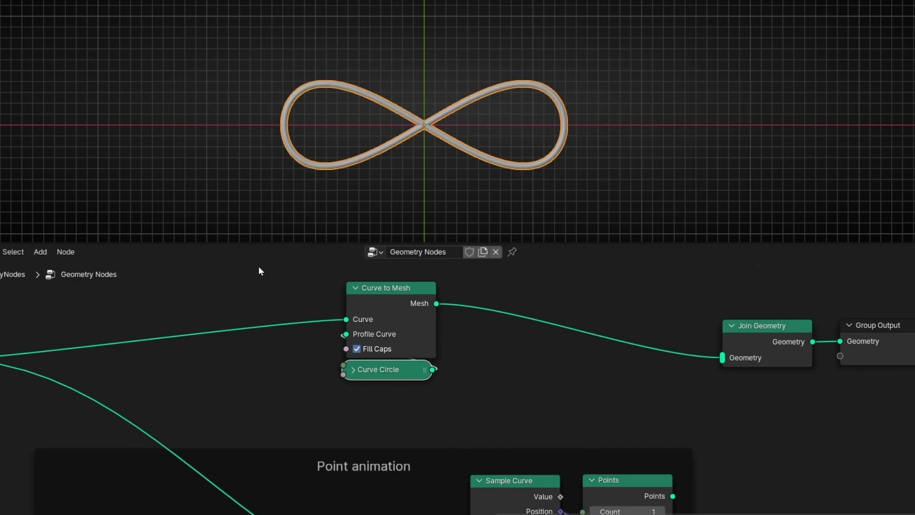
Set the Integer node feeding the Length multiplier to 1.
middle_click_drag(356, 396, 829, 315)
middle_click_drag(225, 382, 672, 261)
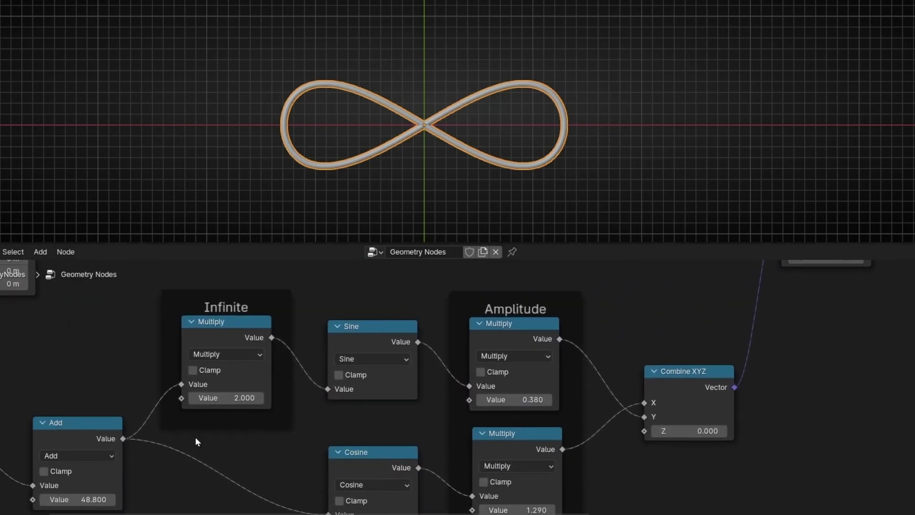
middle_click_drag(196, 436, 630, 324)
middle_click_drag(291, 445, 456, 394)
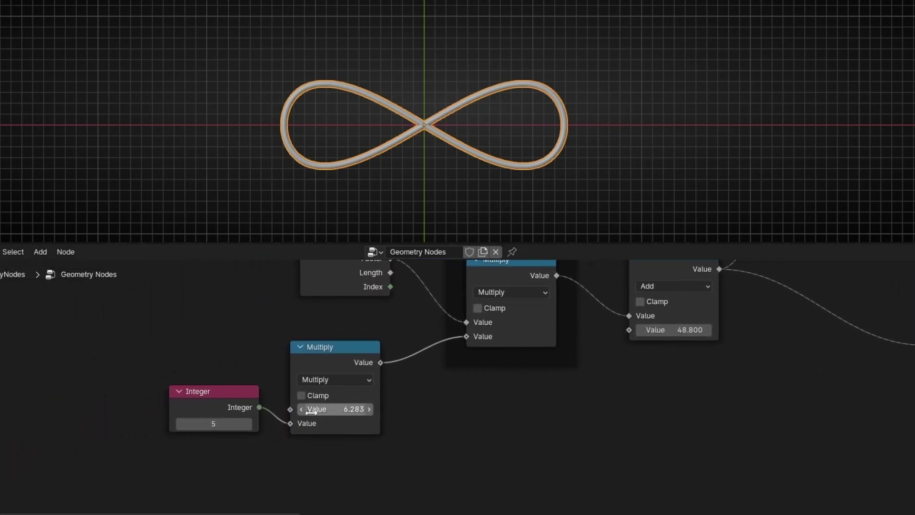
double_click(231, 422)
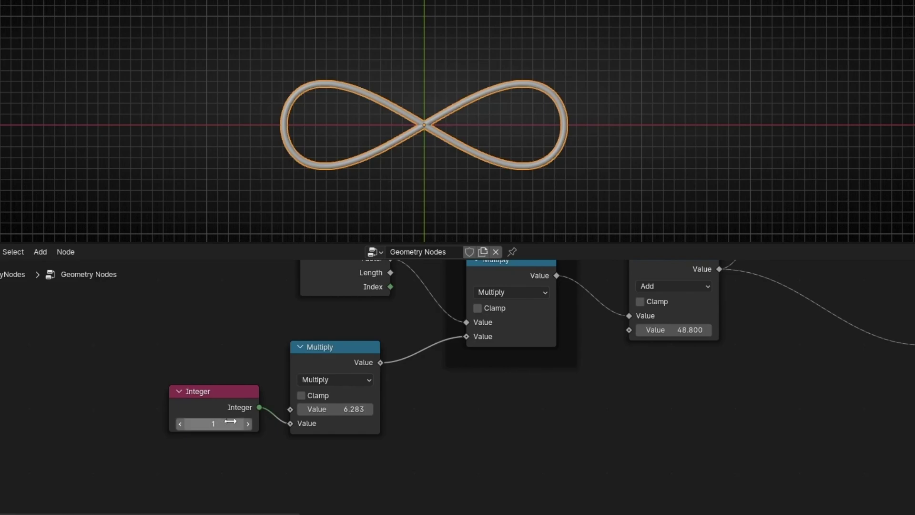
Try a multiplier of 3 in the Infinite frame and return it to 2.
scroll(231, 421, "down", 1)
middle_click_drag(457, 386, 382, 461)
middle_click_drag(341, 484, 368, 448)
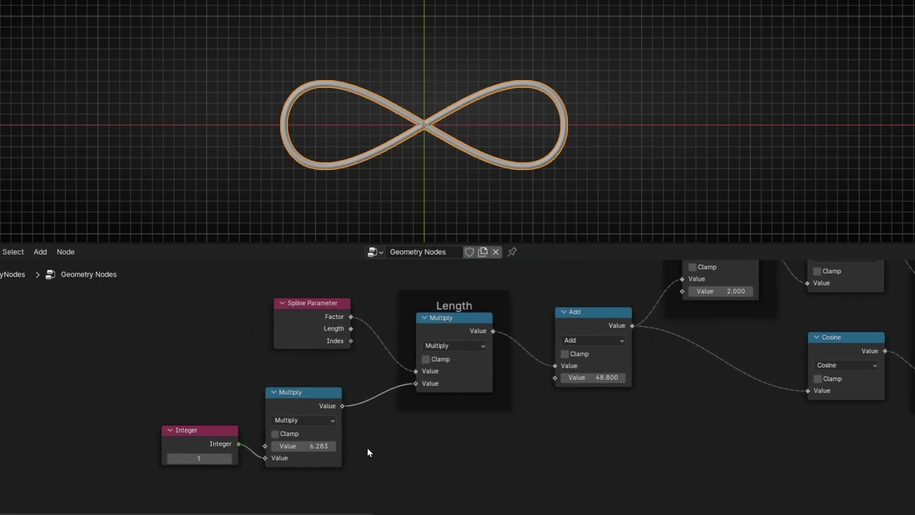
double_click(729, 292)
type("3")
key("Return")
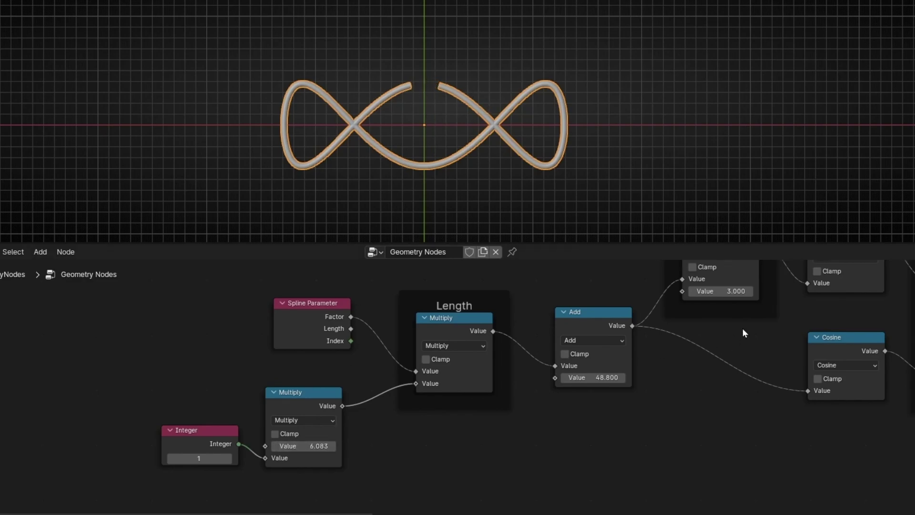
left_click(730, 290)
key("Return")
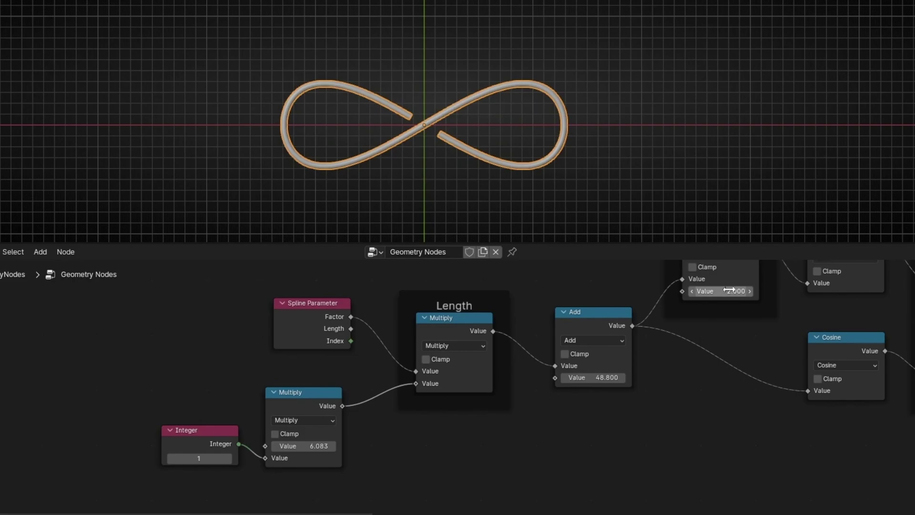
Shorten the curve by setting the Multiply node beside the Integer node to 2.853.
scroll(307, 436, "up", 5)
middle_click_drag(352, 430, 432, 407)
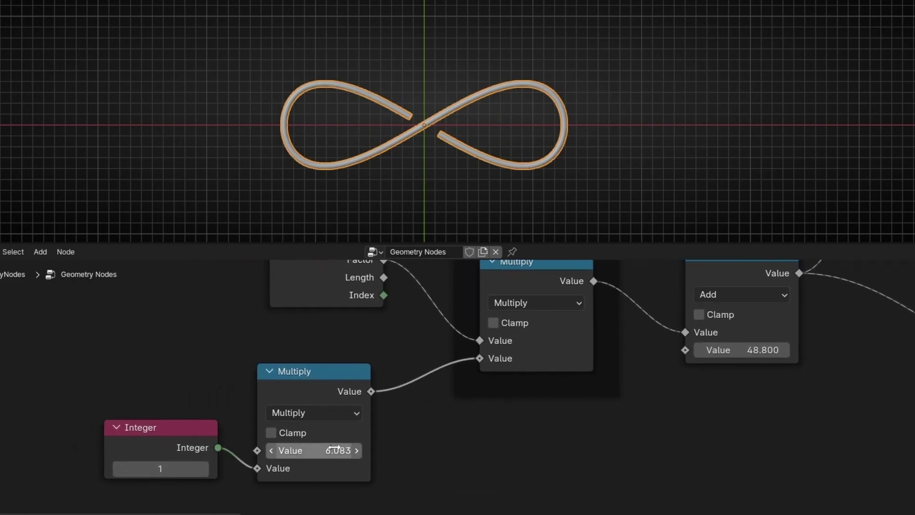
left_click_drag(337, 449, 185, 449)
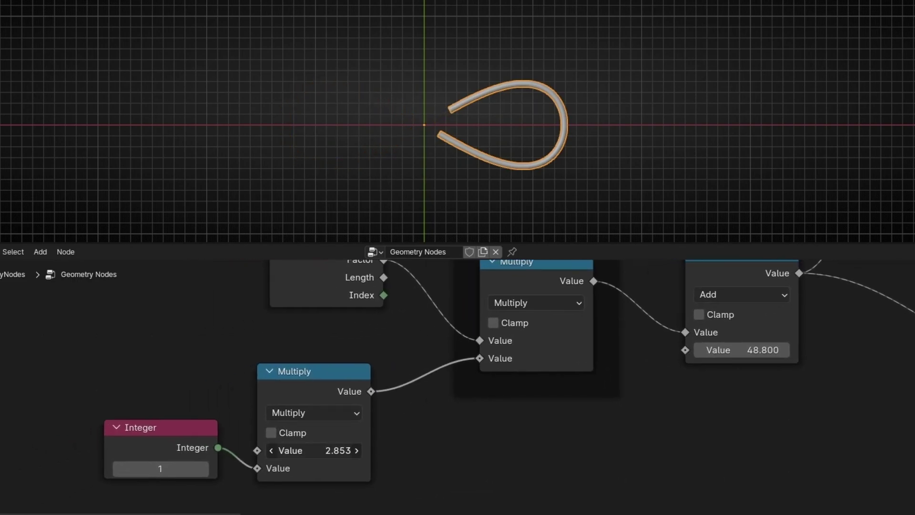
Wrap the Add node after Length in a frame labelled Animation.
middle_click_drag(659, 428, 335, 463)
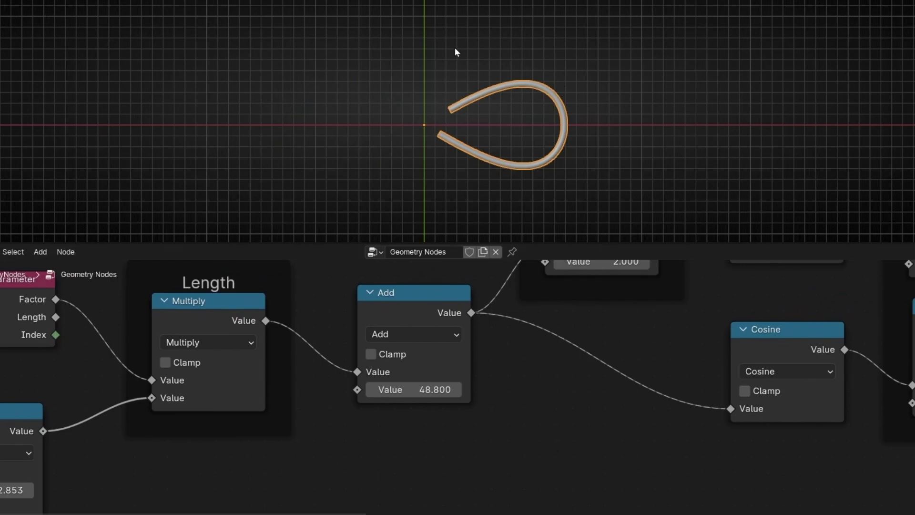
middle_click_drag(569, 385, 578, 419)
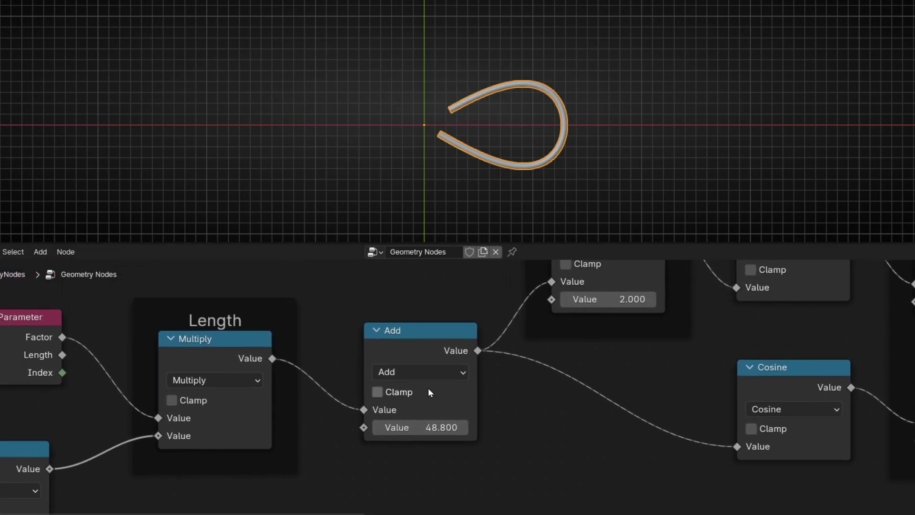
left_click(399, 343)
key("ctrl+j")
key("F2")
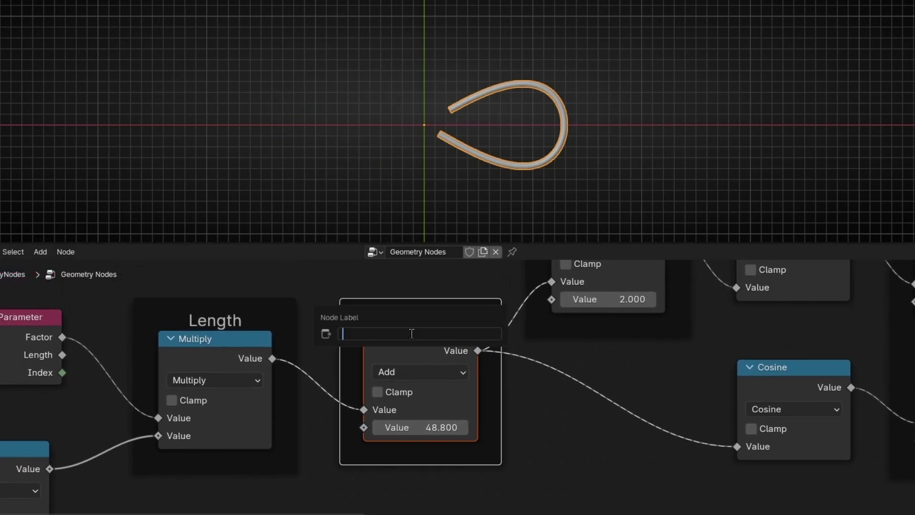
type("Animation")
key("Return")
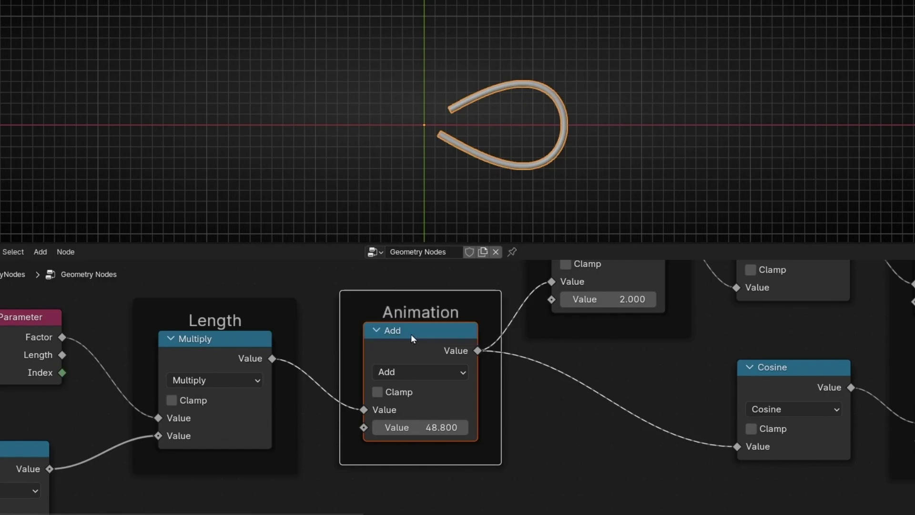
Shift the Animation offset to 56.750, and drive that Add value with the Seconds output of a new Scene Time node.
left_click_drag(408, 427, 460, 427)
middle_click_drag(356, 425, 404, 357)
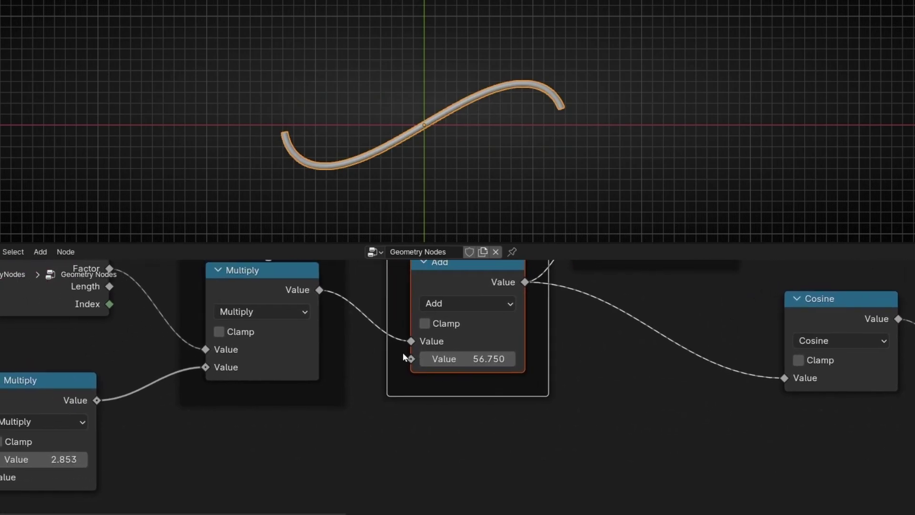
left_click_drag(404, 356, 281, 456)
type("scen")
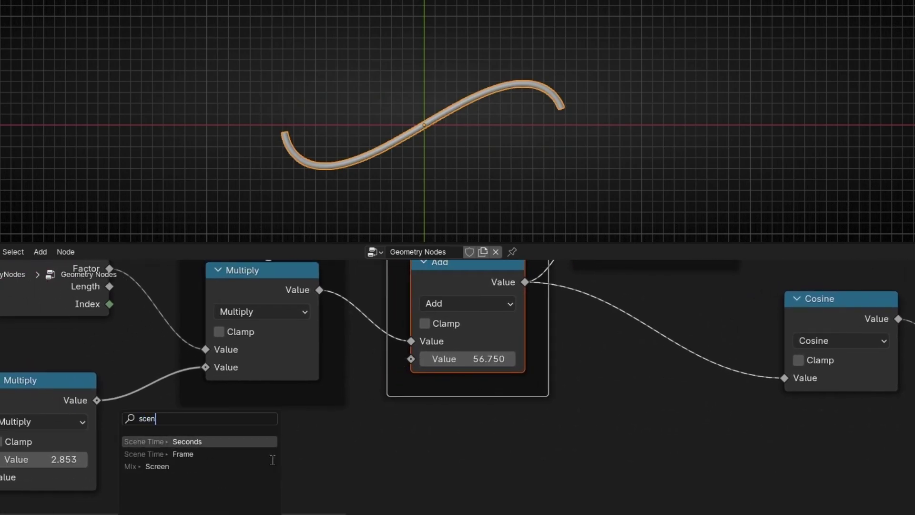
key("Return")
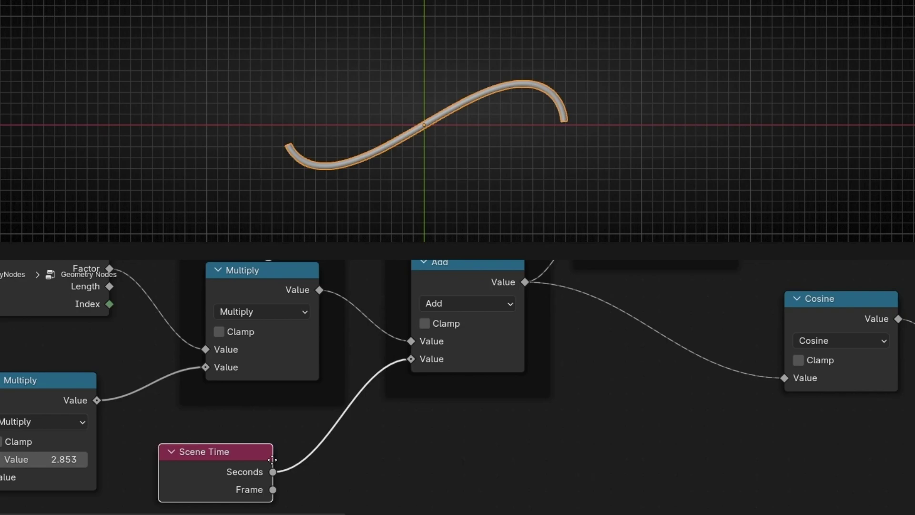
left_click(309, 438)
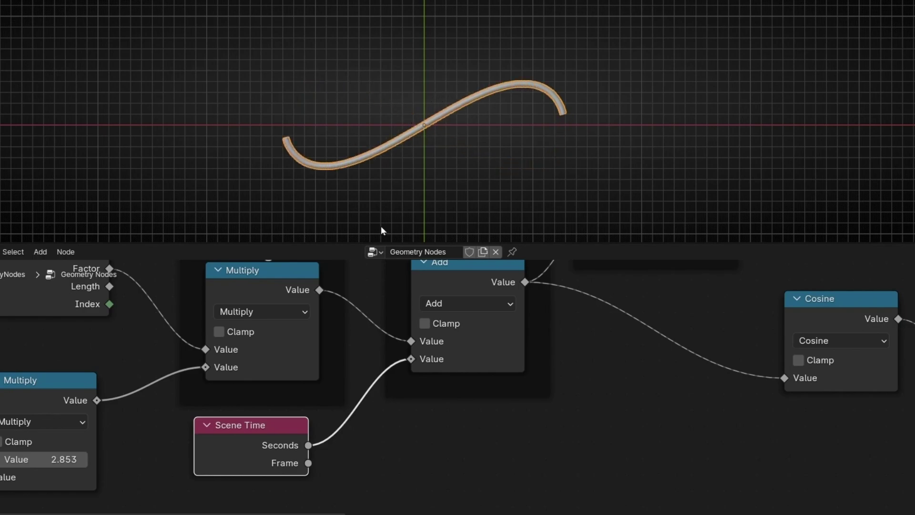
Insert a duplicate of the Multiply node between Scene Time and Add, with a multiplier of 2 to speed up the animation.
left_click_drag(276, 437, 260, 453)
middle_click_drag(423, 435, 556, 383)
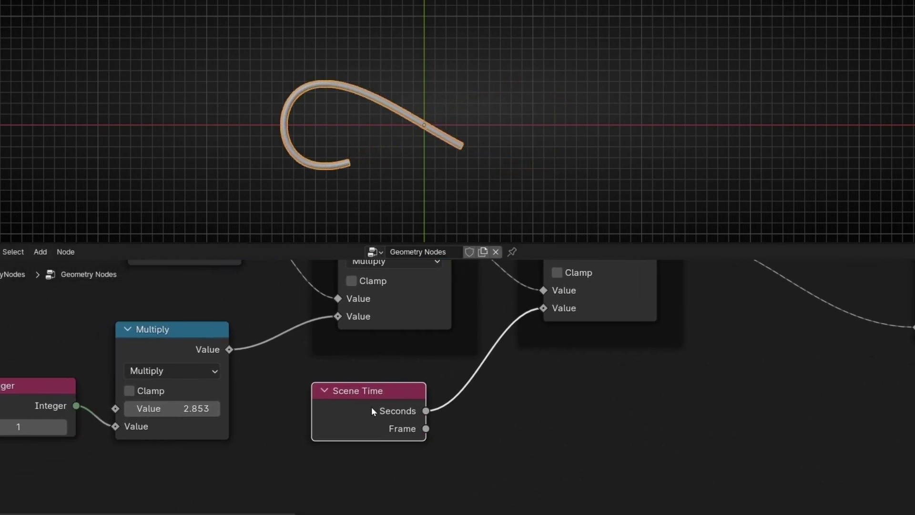
left_click_drag(371, 407, 356, 425)
left_click(153, 329)
key("shift+d")
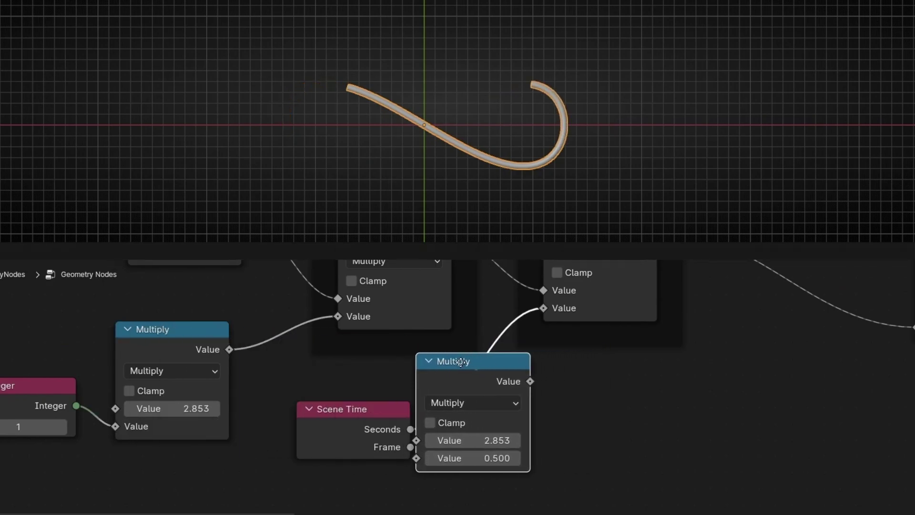
left_click(512, 463)
left_click(511, 462)
key("Return")
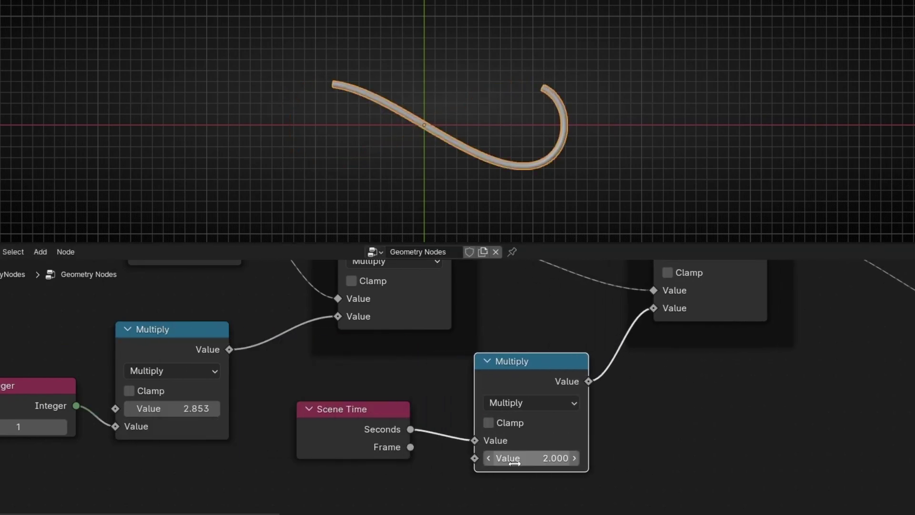
Connect the Points output of the Point animation frame to Join Geometry.
middle_click_drag(466, 177, 453, 194)
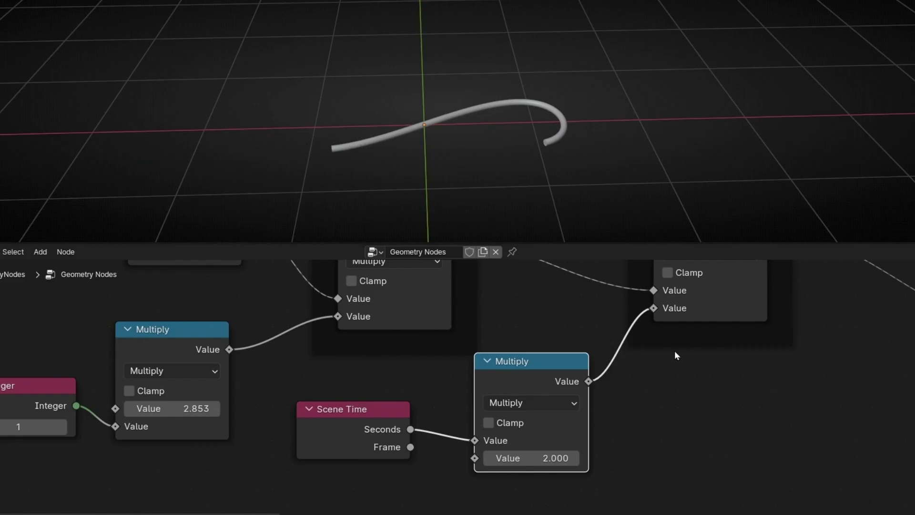
scroll(781, 396, "down", 3)
middle_click_drag(815, 398, 401, 420)
scroll(715, 401, "down", 8)
middle_click_drag(835, 375, 348, 431)
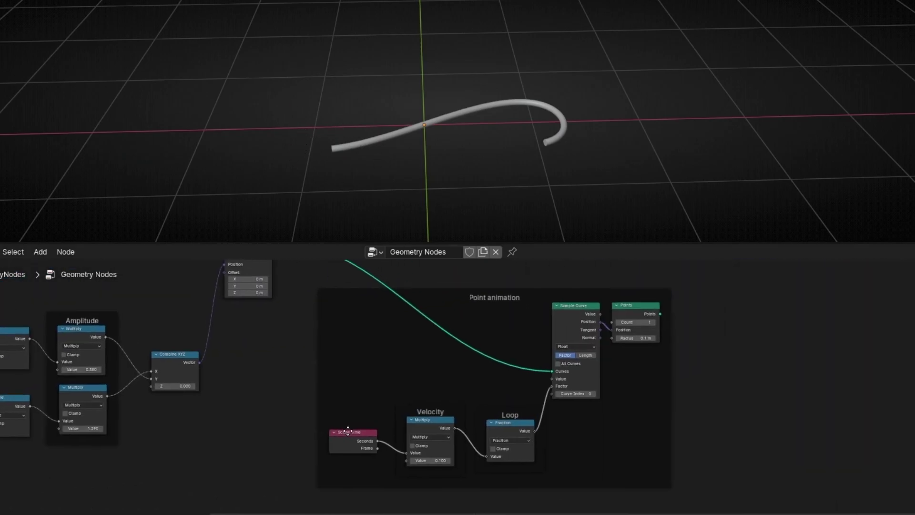
mouse_move(630, 356)
middle_mouse_down()
mouse_move(450, 435)
mouse_move(574, 374)
middle_mouse_up()
mouse_move(428, 406)
right_mouse_down("alt")
mouse_move(489, 319)
mouse_move(482, 339)
right_mouse_up("alt")
middle_click_drag(501, 424, 649, 268)
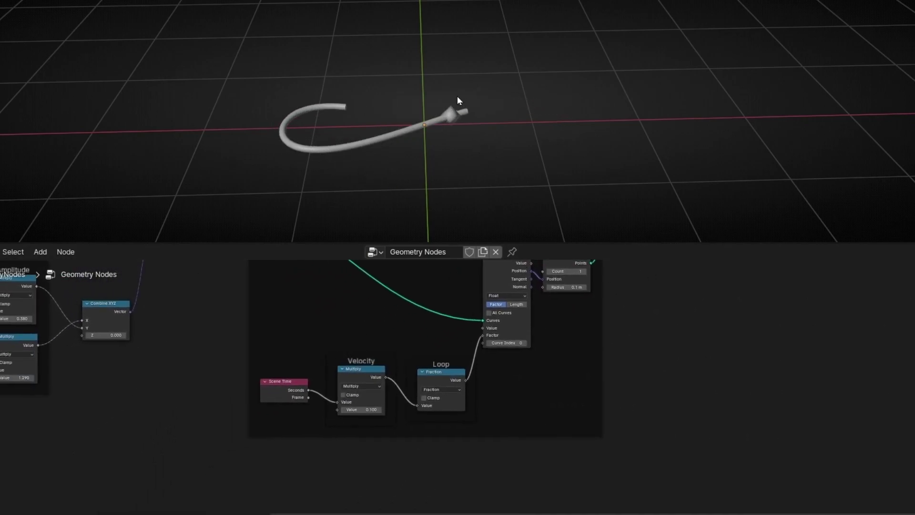
Disconnect the Loop Fraction from Sample Curve, keep its Factor at 1.000, and play the animation with the point on the curve's end.
middle_click_drag(534, 339, 419, 415)
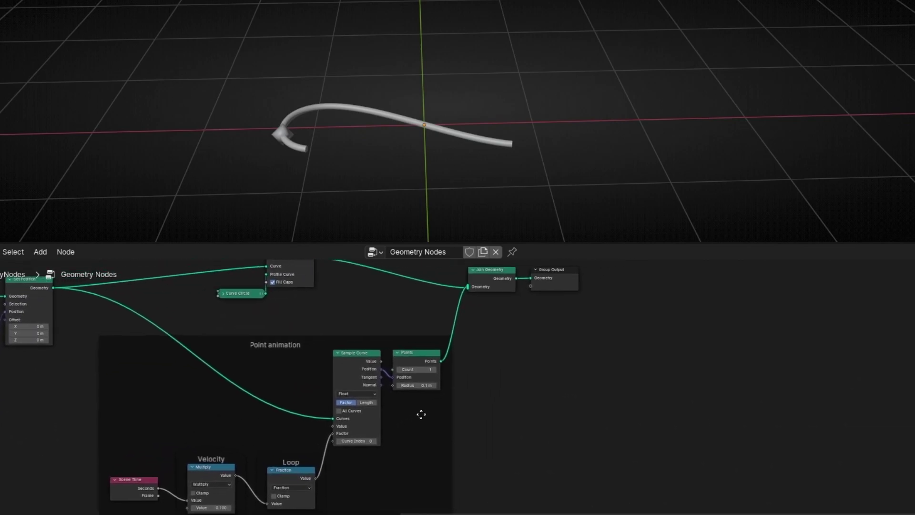
right_click_drag(321, 433, 345, 464, "ctrl")
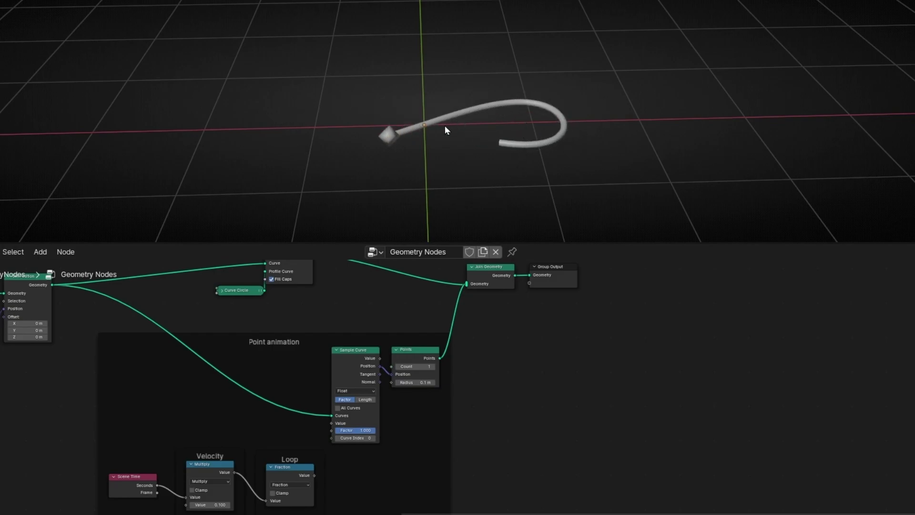
scroll(350, 460, "up", 10)
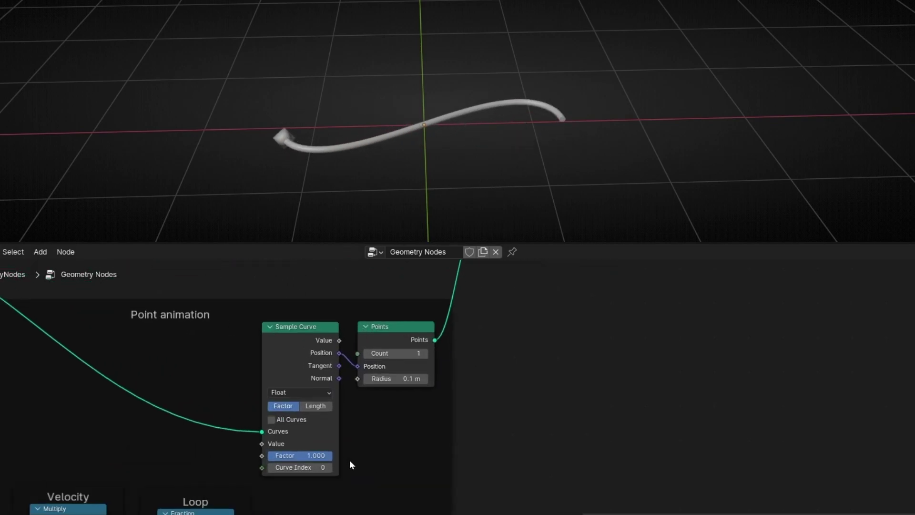
middle_click_drag(350, 460, 483, 434)
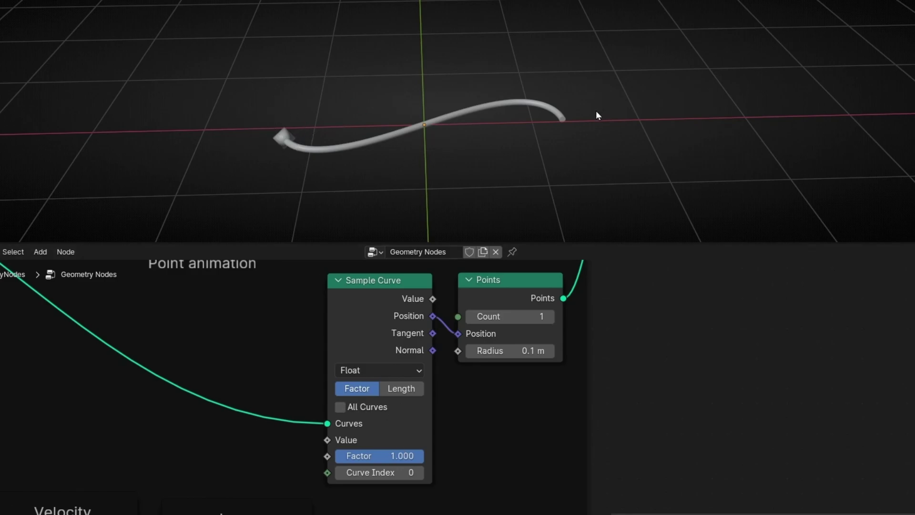
mouse_move(408, 457)
left_mouse_down()
mouse_move(362, 458)
mouse_move(398, 457)
left_mouse_up()
key("space")
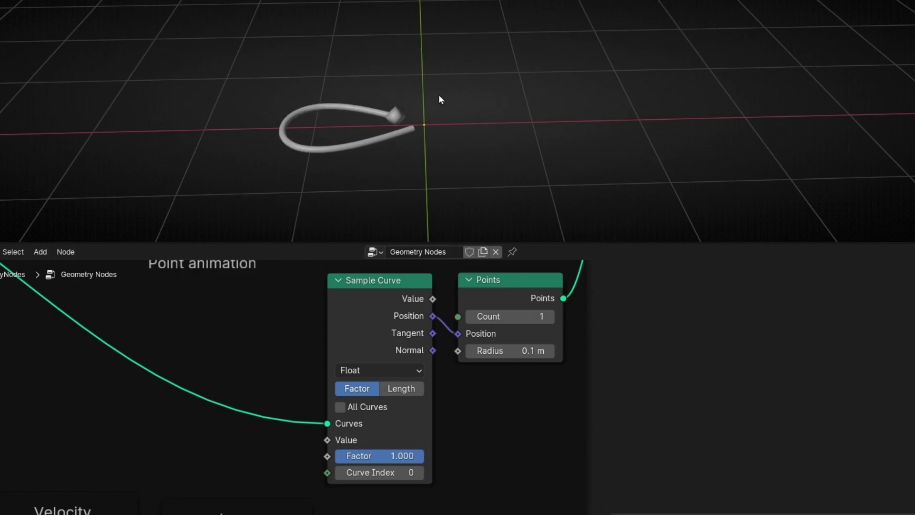
Insert an Instance on Points node between the Points node and Join Geometry.
key("ctrl+space")
scroll(672, 238, "down", 3)
scroll(558, 258, "up", 1)
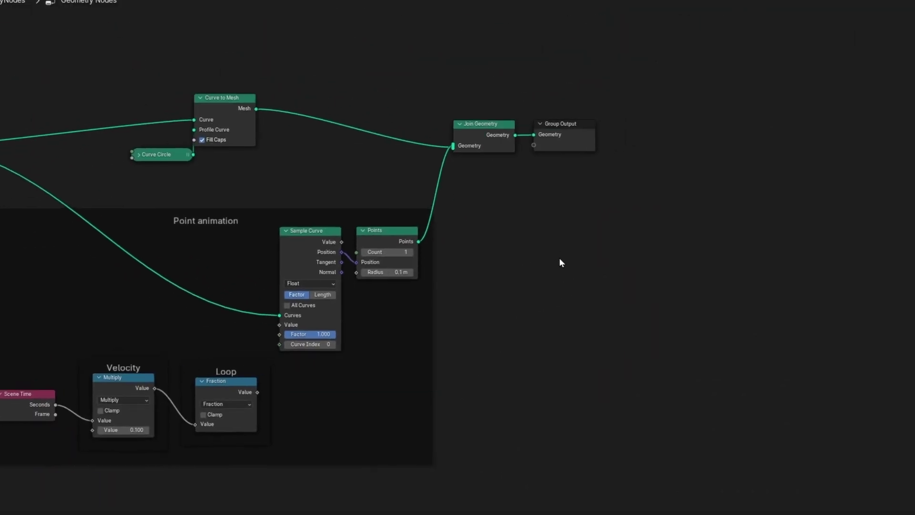
key("shift+a")
type("Instance on")
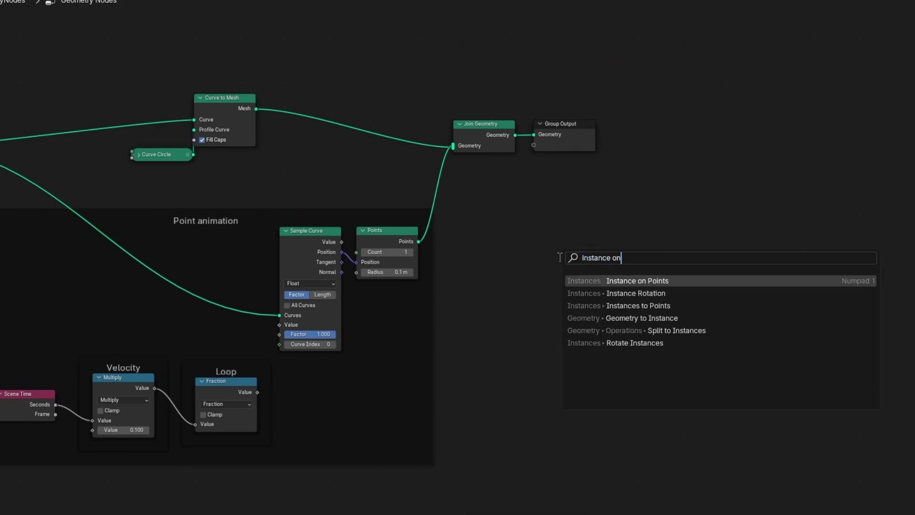
key("Return")
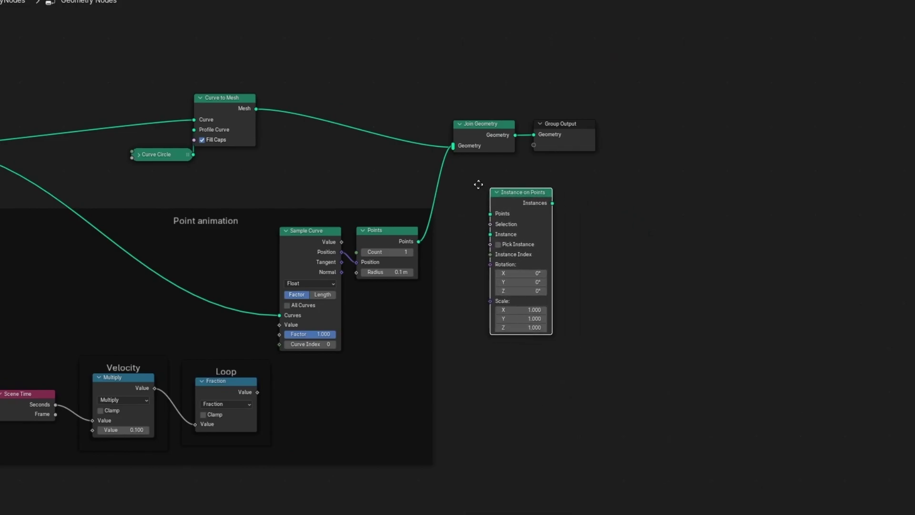
left_click(439, 167)
left_click_drag(496, 178, 546, 193)
left_click_drag(545, 194, 553, 197)
Feed the Instance input with a new Ico Sphere node, with a radius of 0.1 m and 3 subdivisions.
left_click_drag(485, 248, 391, 289)
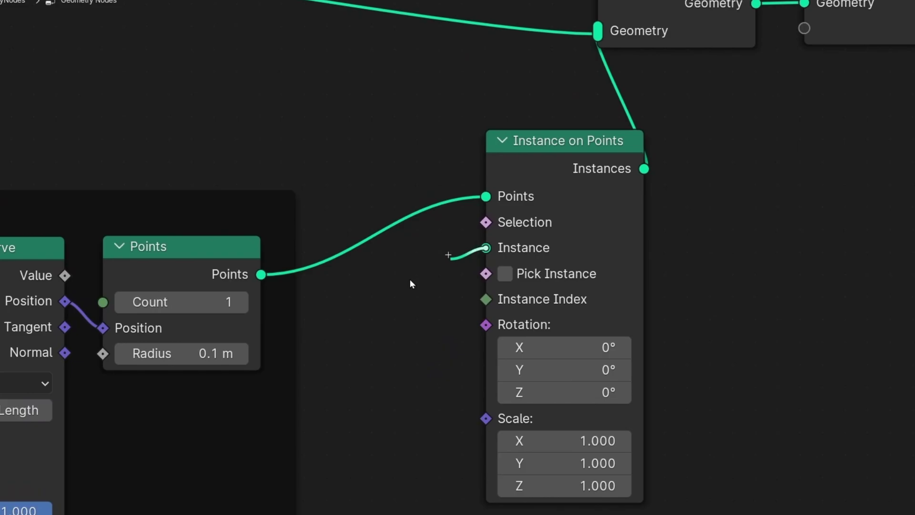
type("ico")
key("Return")
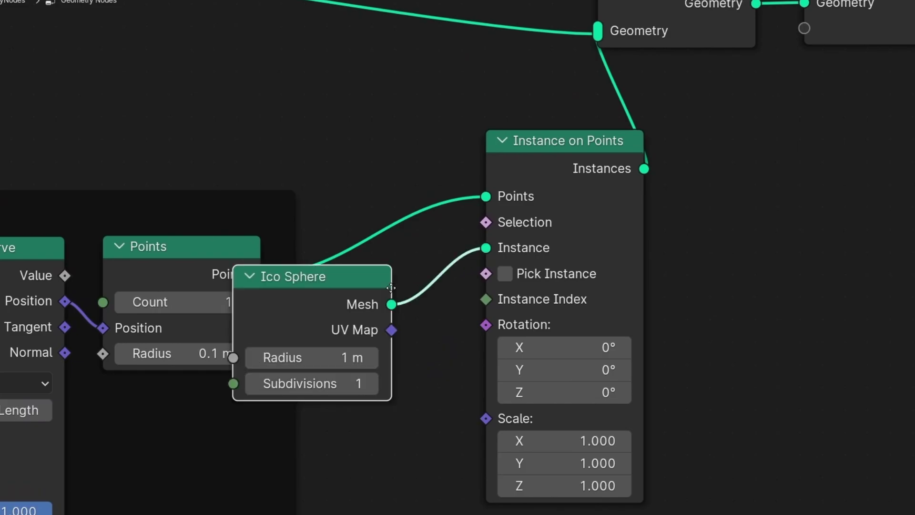
key("ctrl+space")
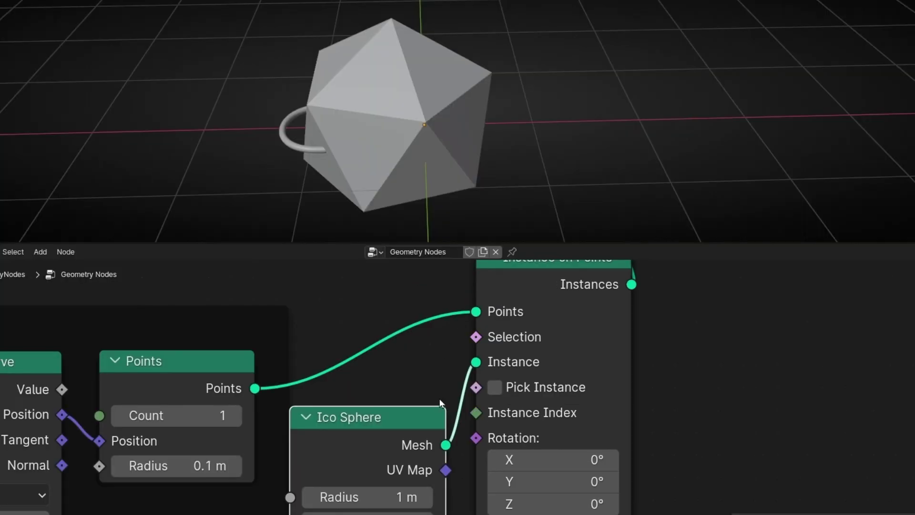
middle_click_drag(428, 376, 481, 277)
left_click_drag(439, 404, 439, 404)
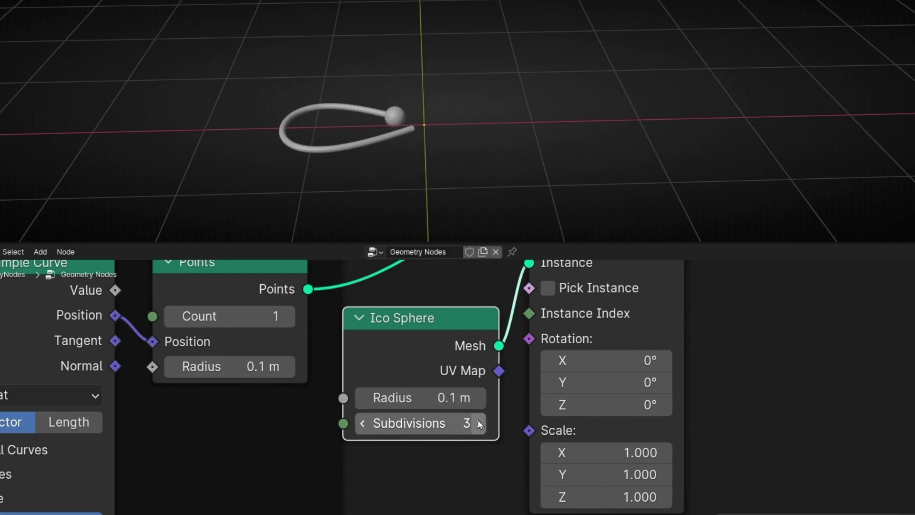
Make room before the Group Output and insert a Set Shade Smooth node between it and Join Geometry.
scroll(803, 371, "down", 8)
middle_click_drag(762, 361, 550, 447)
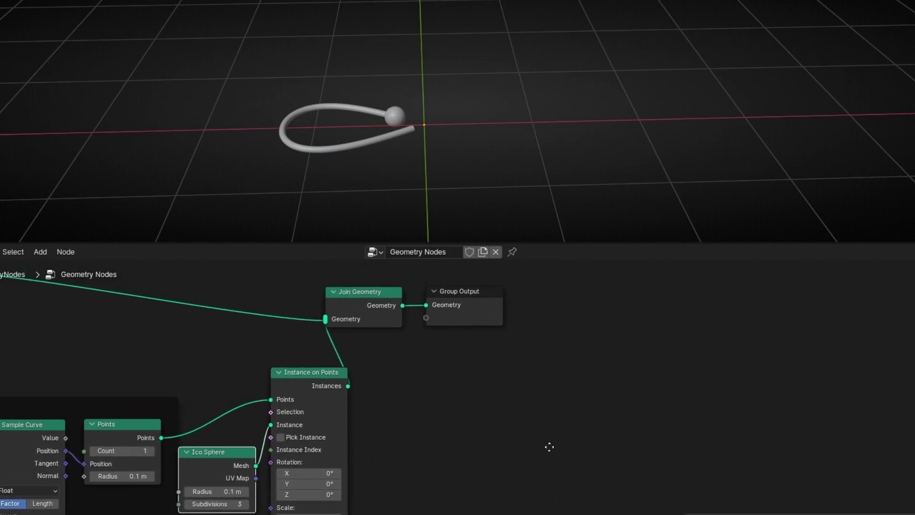
scroll(385, 133, "up", 6)
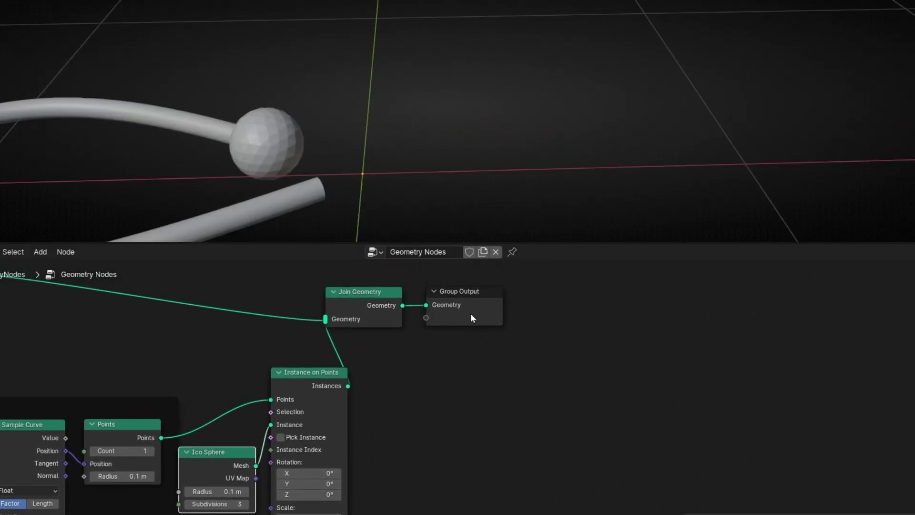
left_click_drag(472, 318, 669, 322)
key("shift+a")
type("set")
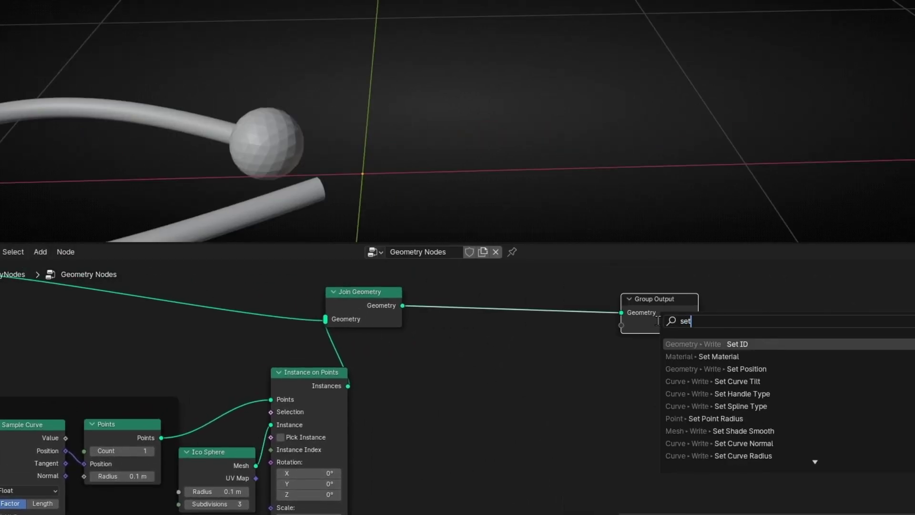
type(" smooth")
key("Return")
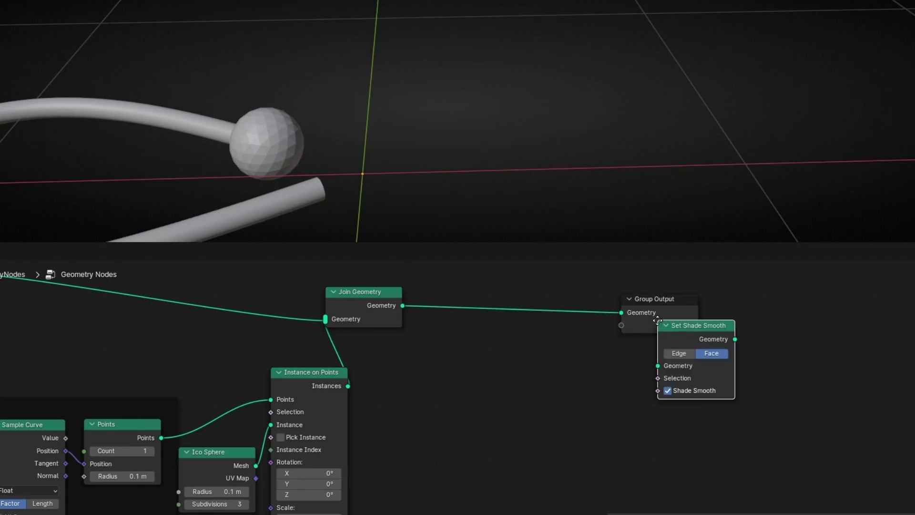
left_click(457, 278)
mouse_move(329, 144)
middle_mouse_down("shift")
mouse_move(378, 133)
mouse_move(424, 104)
middle_mouse_up("shift")
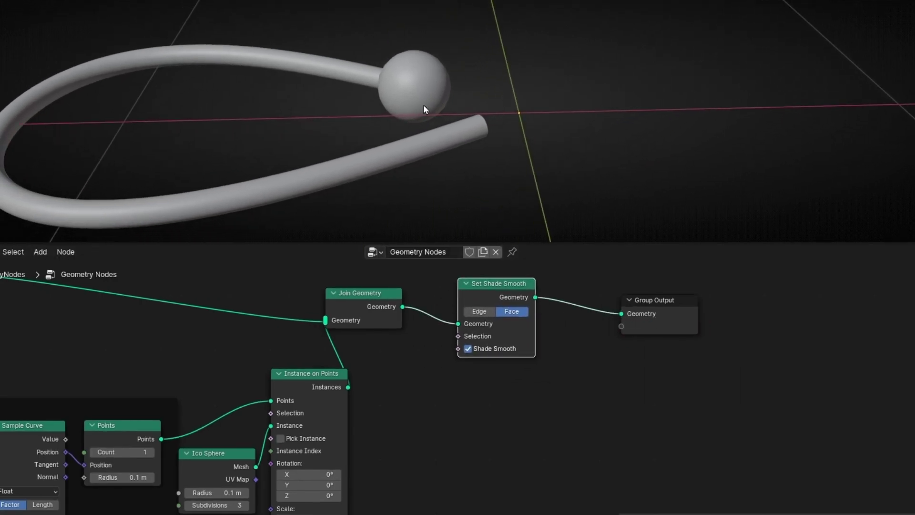
Set the Ico Sphere's radius to 0.12 m and its subdivisions to 4.
middle_click_drag(432, 455, 523, 404)
scroll(357, 463, "up", 3)
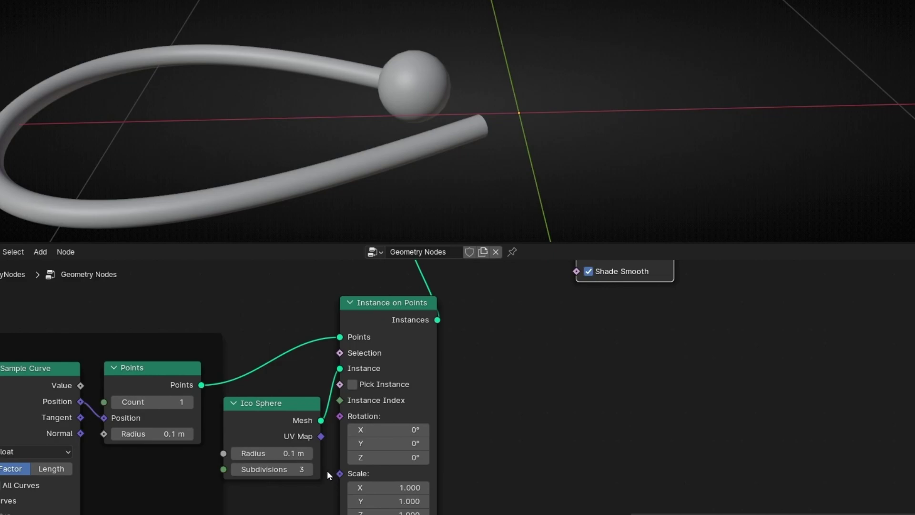
middle_click_drag(327, 470, 443, 423)
left_click_drag(393, 409, 400, 409)
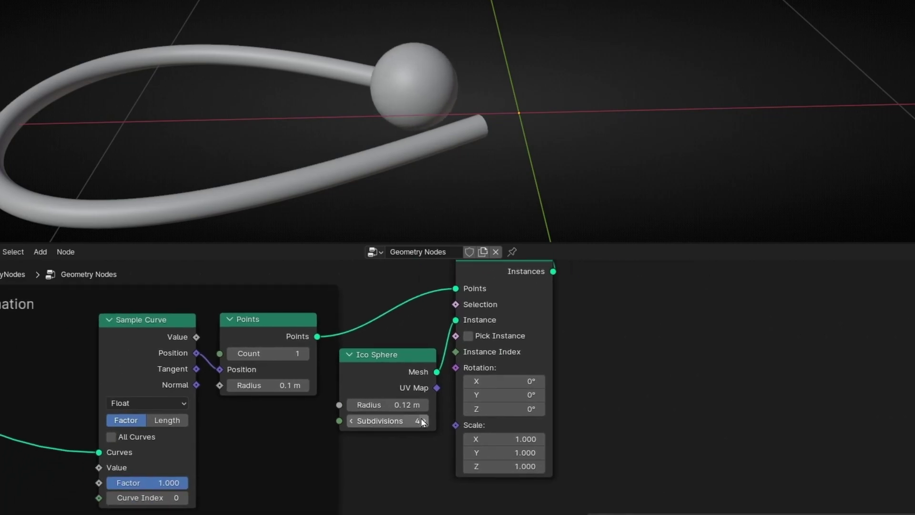
Expand the Curve Circle profile node, place it beneath Curve to Mesh, and set its radius to 0.02 m.
middle_click_drag(288, 305, 541, 480)
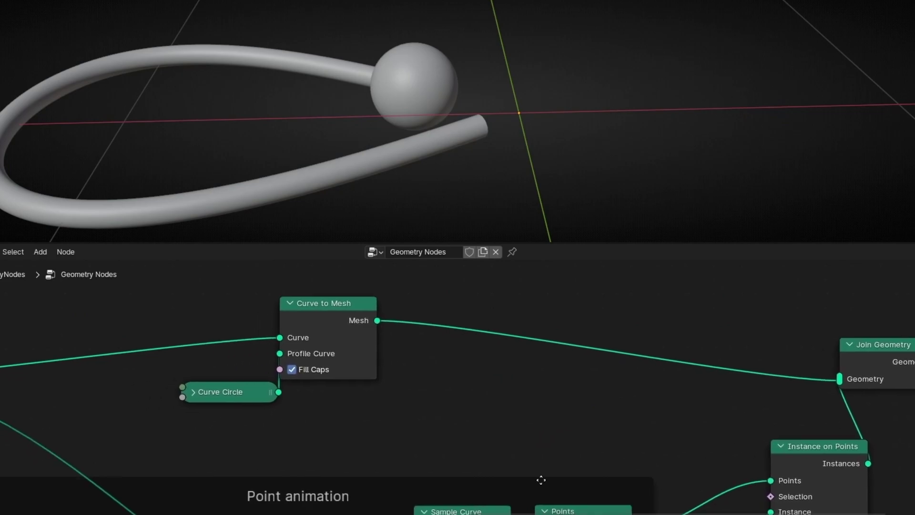
left_click_drag(234, 399, 330, 393)
left_click(288, 387)
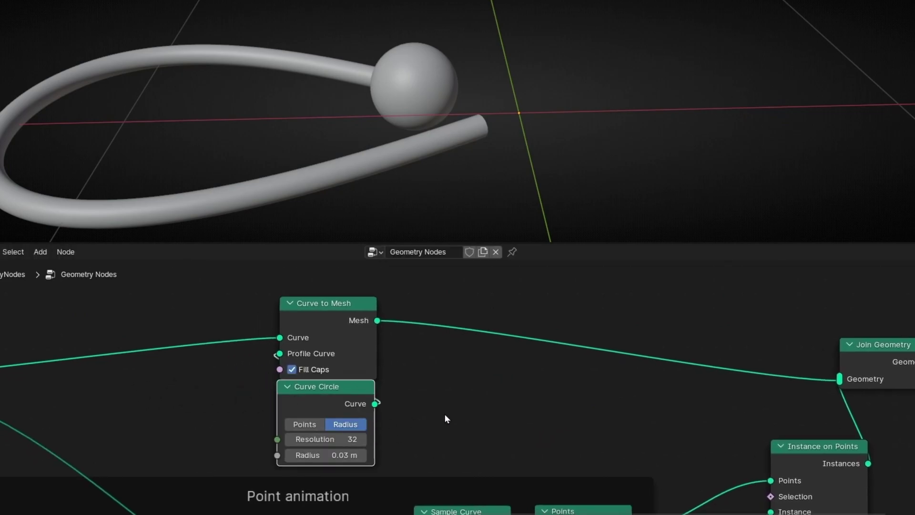
middle_click_drag(388, 433, 414, 403)
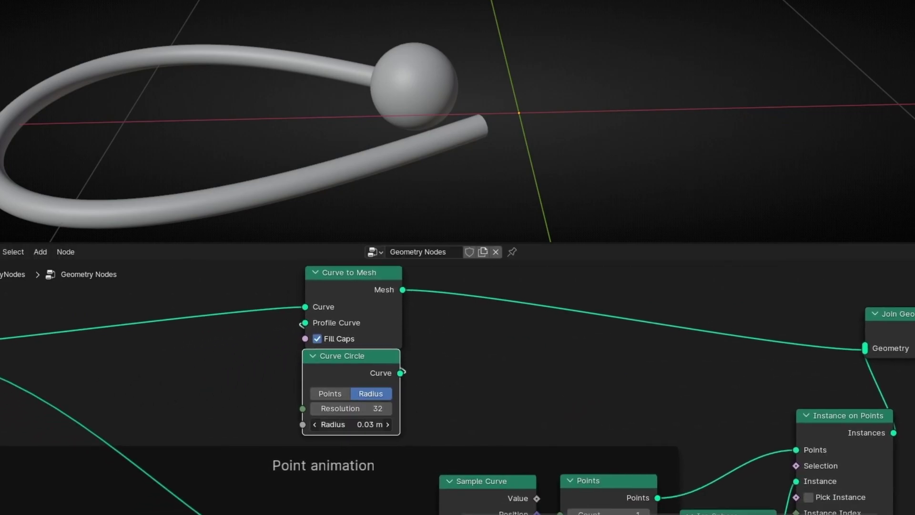
left_click_drag(348, 424, 342, 424)
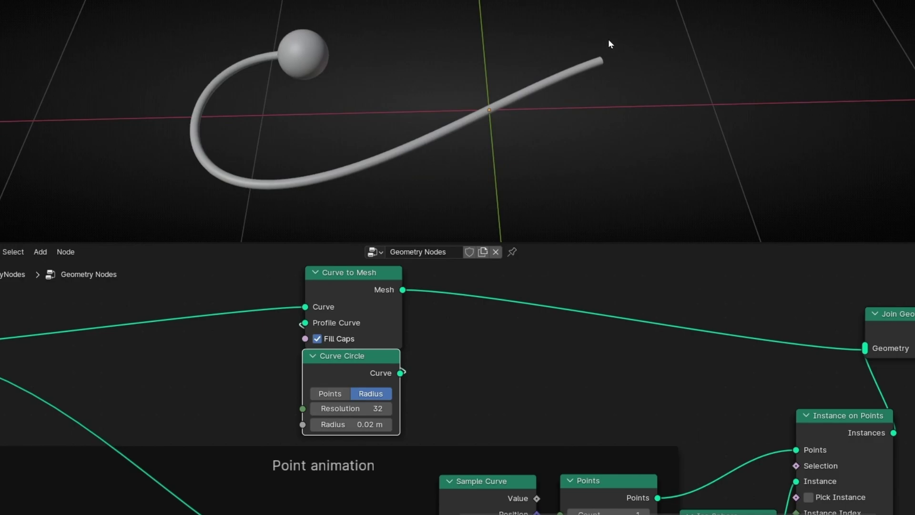
Move Curve to Mesh and Curve Circle aside and insert a Set Curve Radius node between Set Position and Curve to Mesh.
scroll(442, 353, "down", 1)
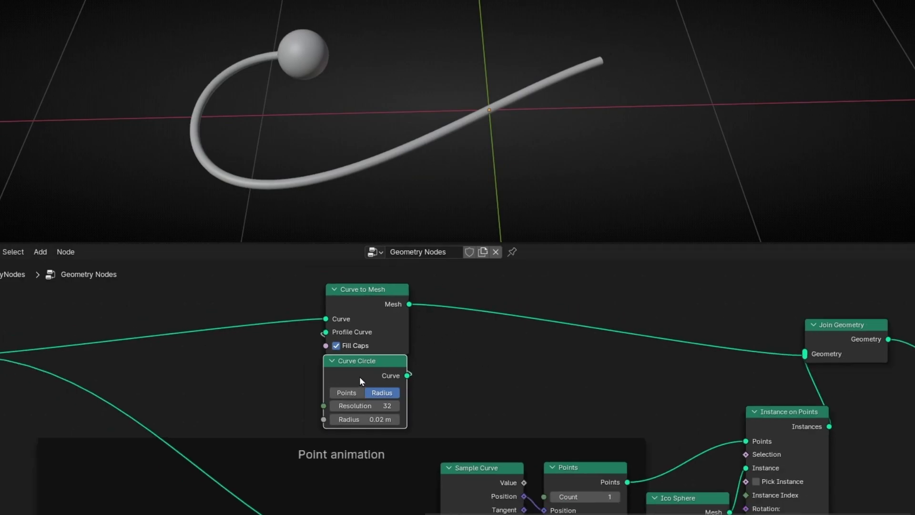
left_click_drag(362, 305, 537, 299)
left_click_drag(363, 361, 532, 356)
key("shift+a")
type("set cur")
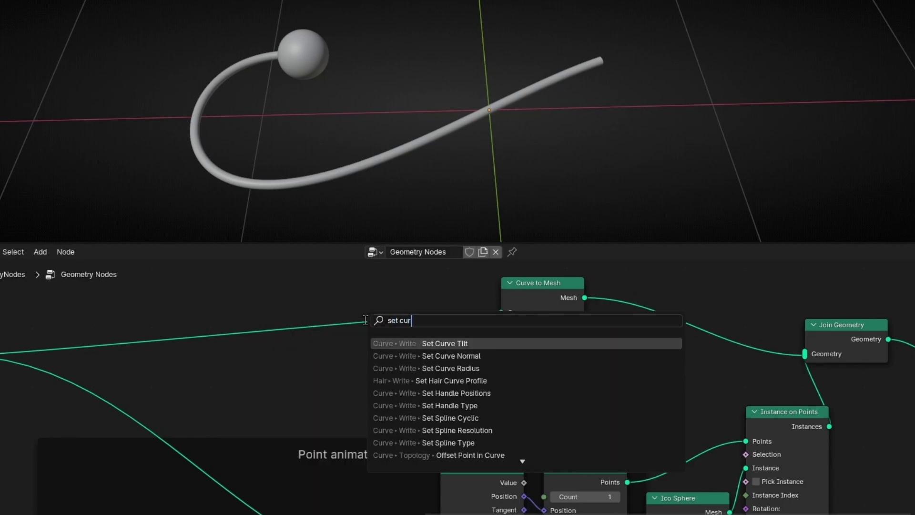
type("ve ra")
key("Return")
left_click(355, 316)
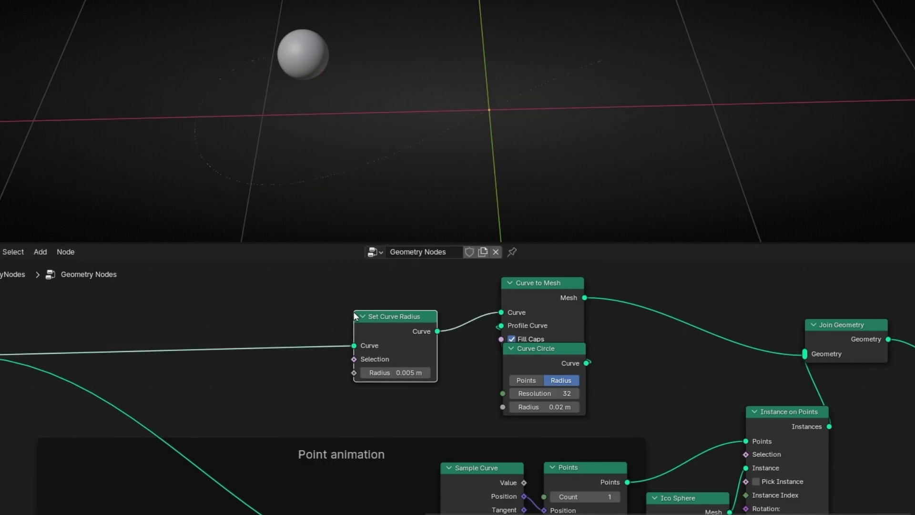
Drive the Set Curve Radius value with the Factor of a new Spline Parameter node and view the tapered tube full screen.
middle_click_drag(314, 371, 458, 370)
key("shift+a")
type("spl")
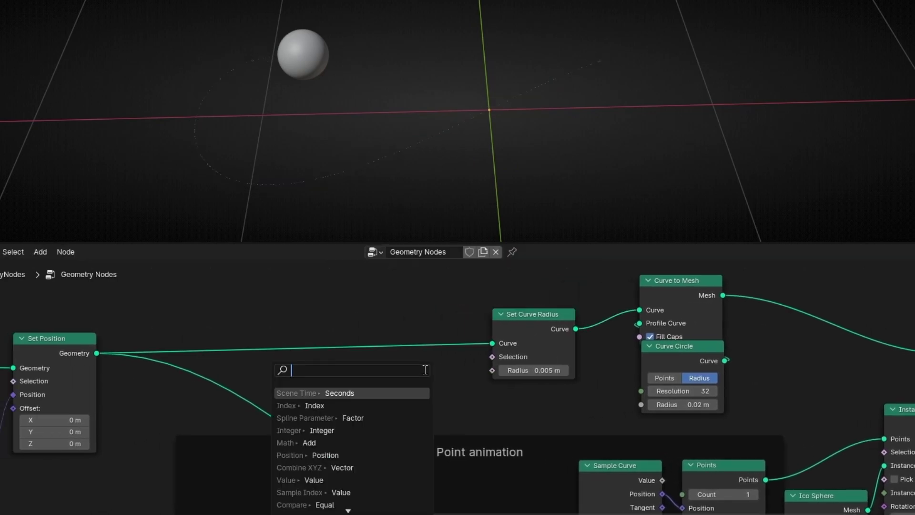
type("ine par")
key("Return")
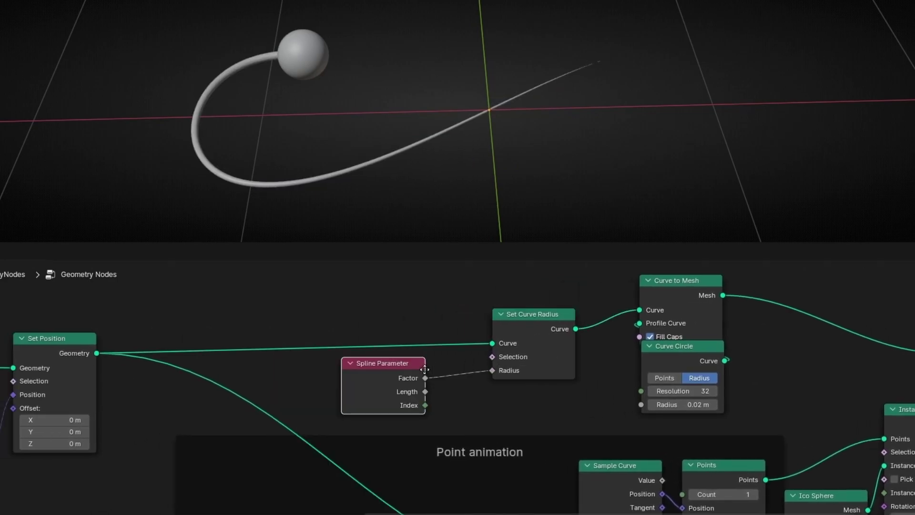
left_click(424, 370)
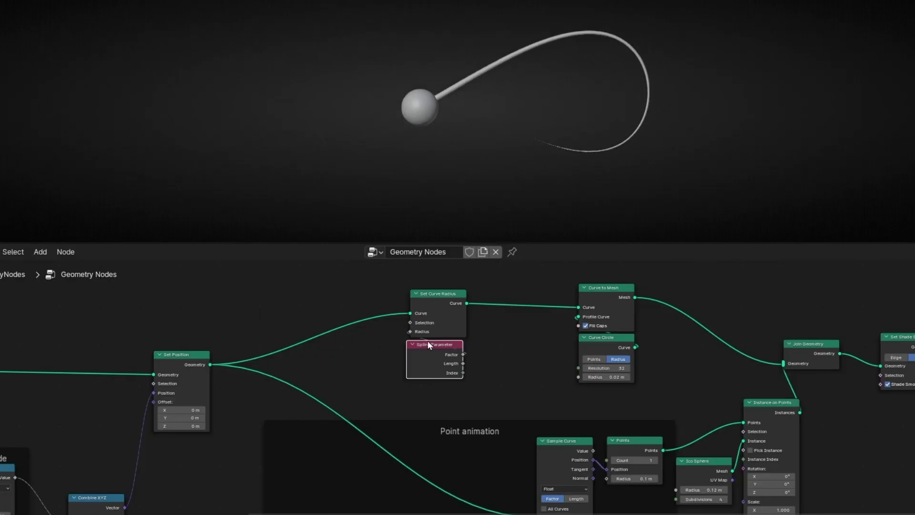
scroll(427, 340, "up", 1)
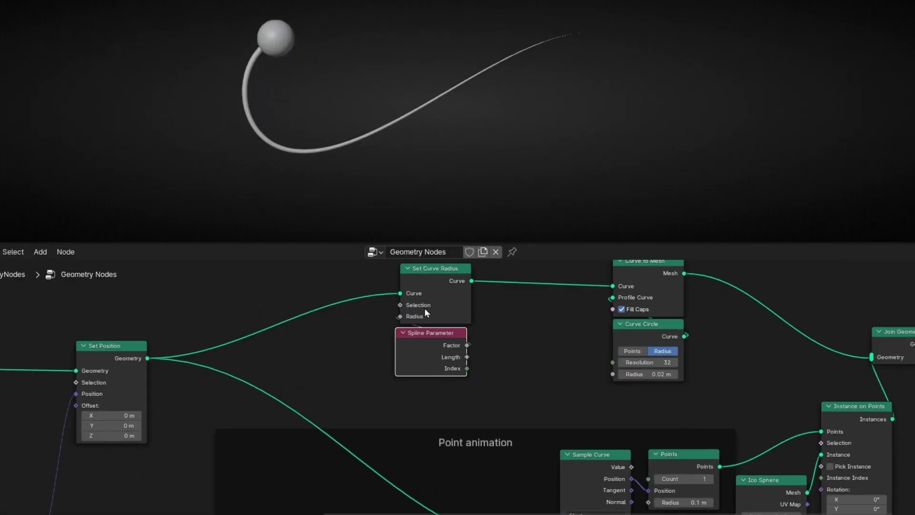
Insert a Math node set to Multiply between the Spline Parameter Factor and the Radius of Set Curve Radius.
left_click_drag(410, 351, 313, 345)
scroll(379, 351, "up", 8)
middle_click_drag(390, 363, 432, 406)
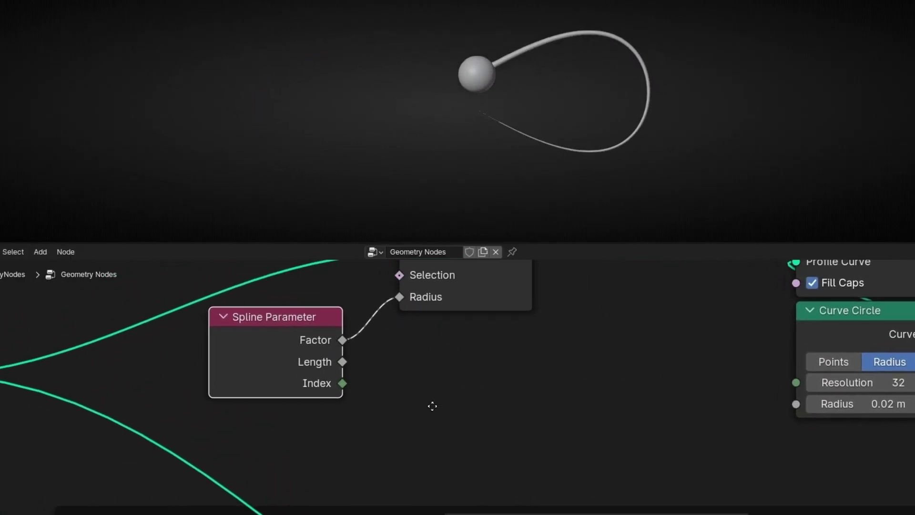
key("shift+a")
type("math")
key("Return")
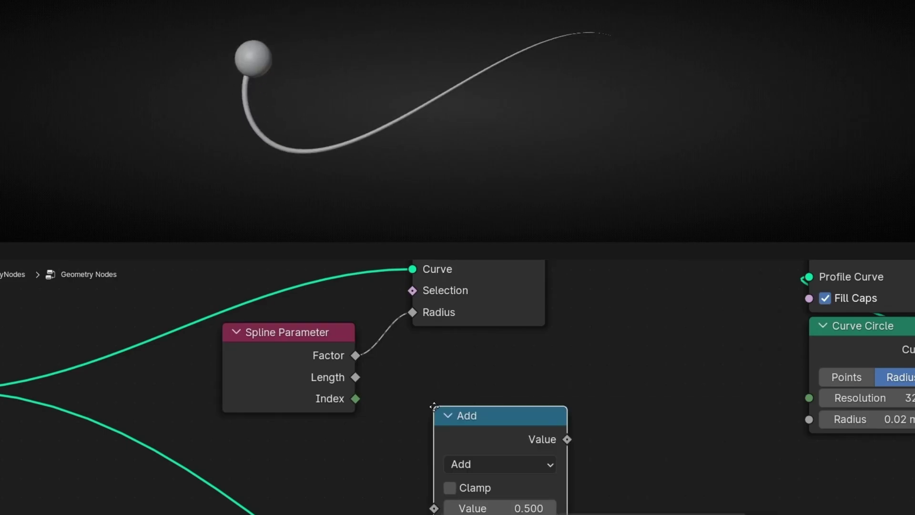
left_click(430, 311)
left_click(482, 369)
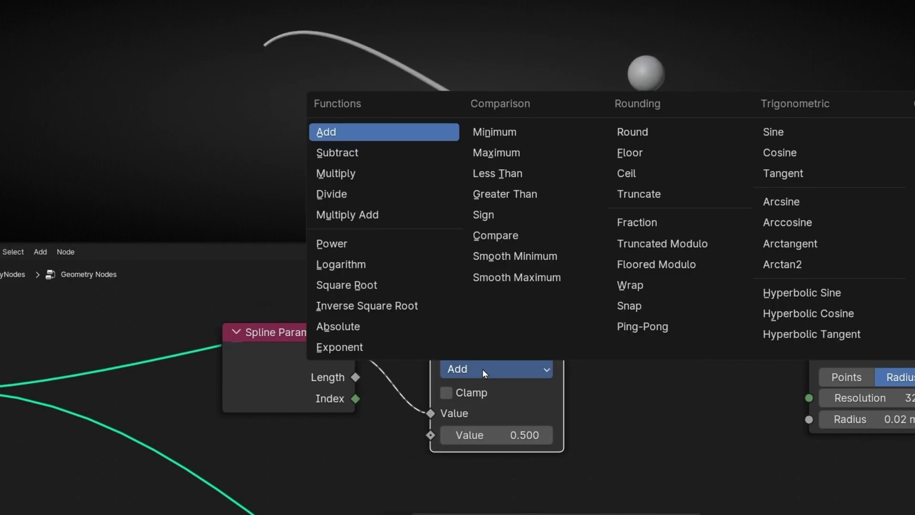
left_click(381, 175)
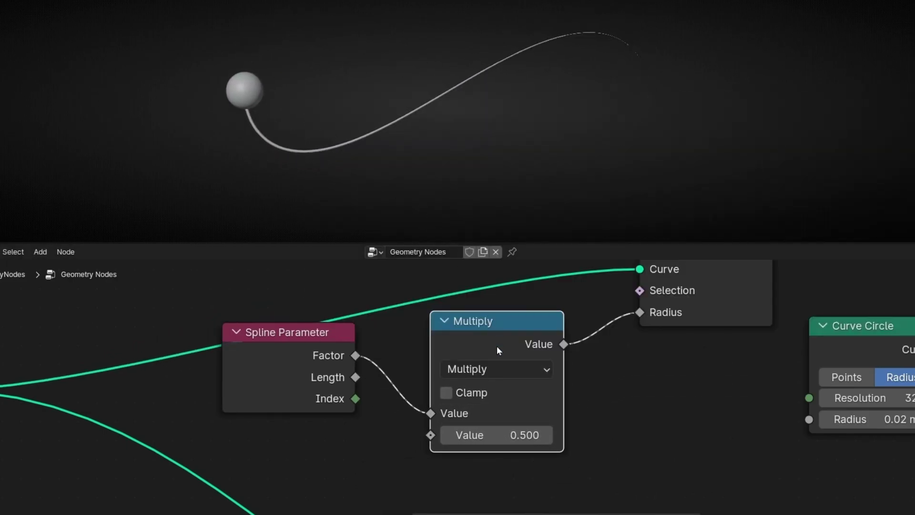
Thicken the tube by raising the radius multiplier to 1.800 and reducing it by one increment, and toggle the maximized view.
left_click(546, 436)
triple_click(546, 436)
triple_click(545, 436)
triple_click(545, 436)
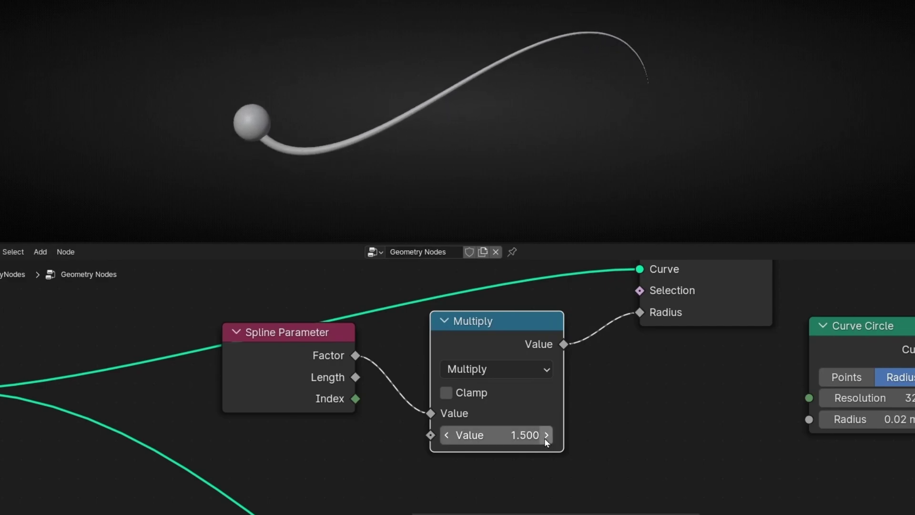
double_click(546, 435)
left_click(545, 435)
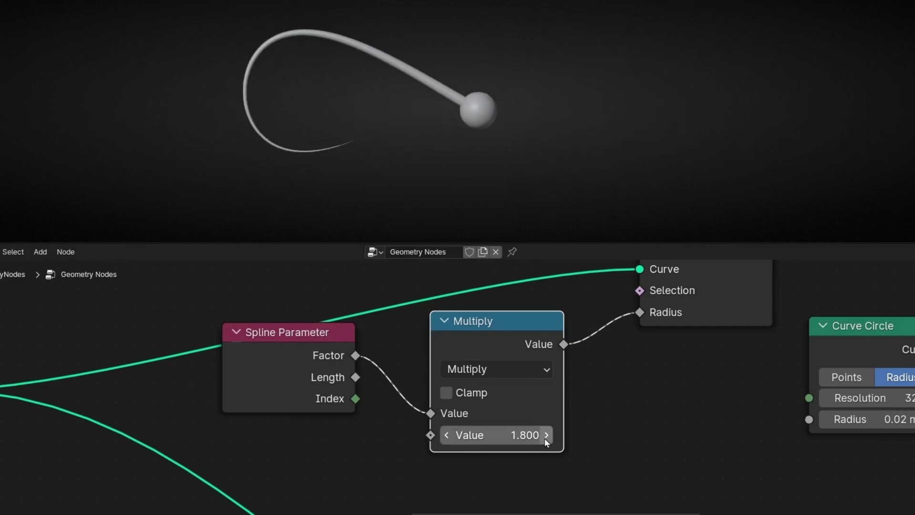
left_click(448, 436)
key("ctrl+space")
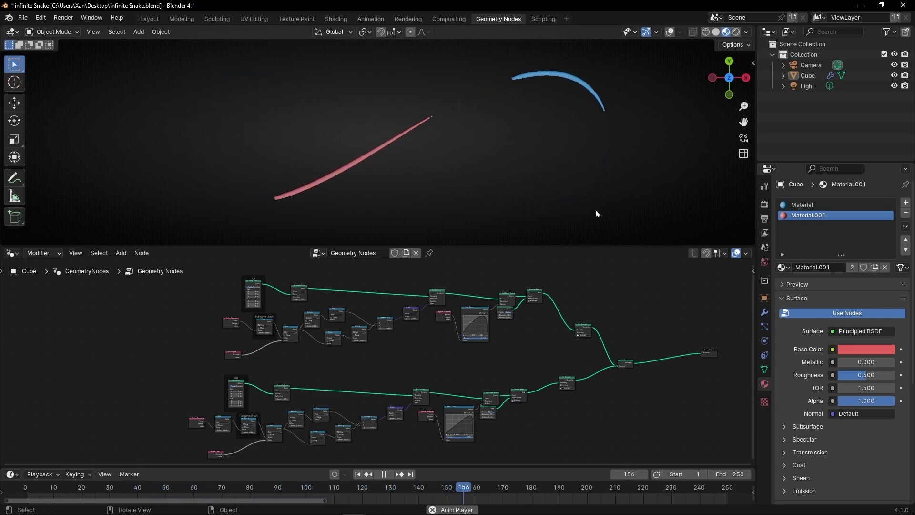
Switch to the Infinity.blend window, play its glowing infinity animation full screen, and view it edge-on along the X axis.
key("alt+Tab")
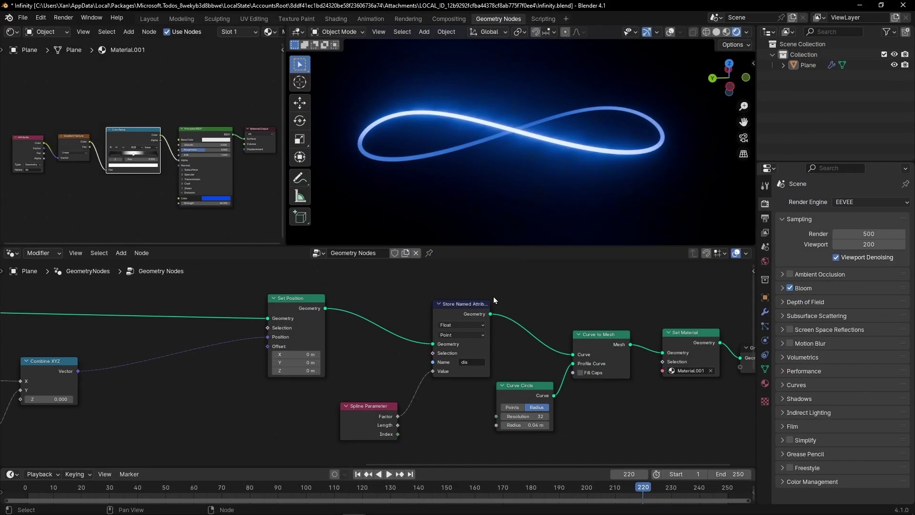
key("space")
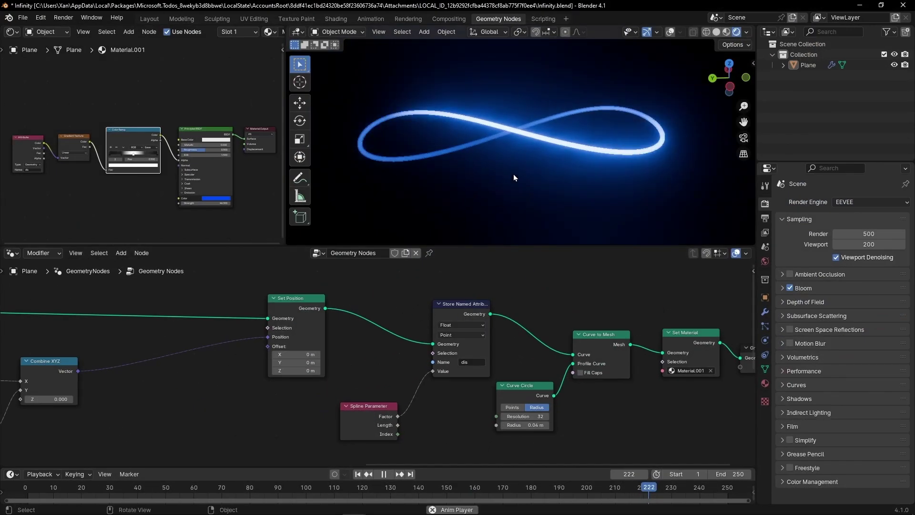
key("ctrl+space")
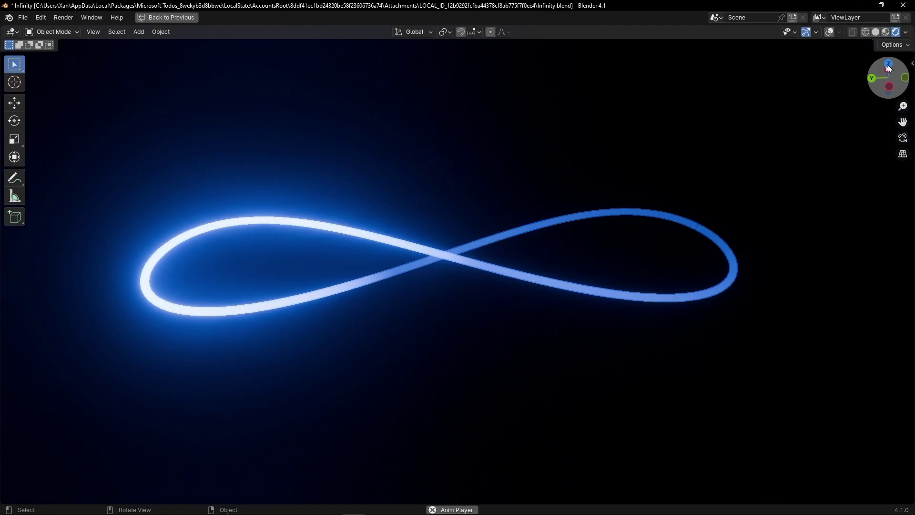
left_click(888, 70)
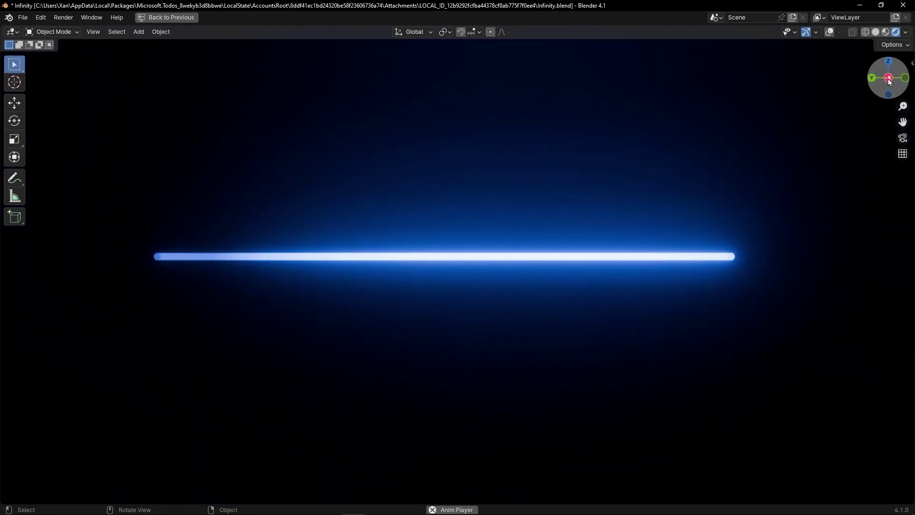
Examine the playing glowing infinity animation from above and from low perspective angles, both close up and from a distance.
left_click(888, 61)
scroll(495, 229, "down", 5)
middle_click_drag(495, 229, 594, 224)
scroll(544, 261, "up", 3)
middle_click_drag(544, 261, 496, 233)
scroll(496, 253, "up", 3)
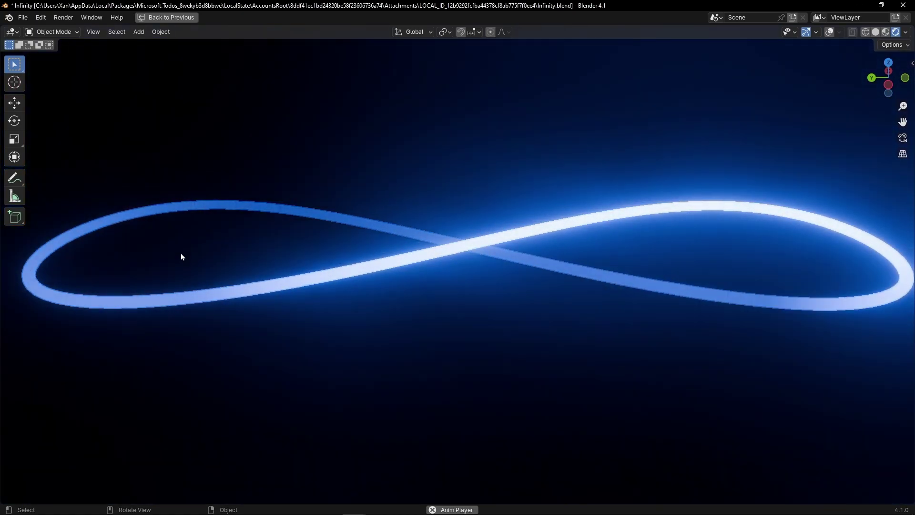
scroll(181, 257, "down", 4)
mouse_move(434, 267)
middle_mouse_down()
mouse_move(437, 300)
mouse_move(439, 270)
middle_mouse_up()
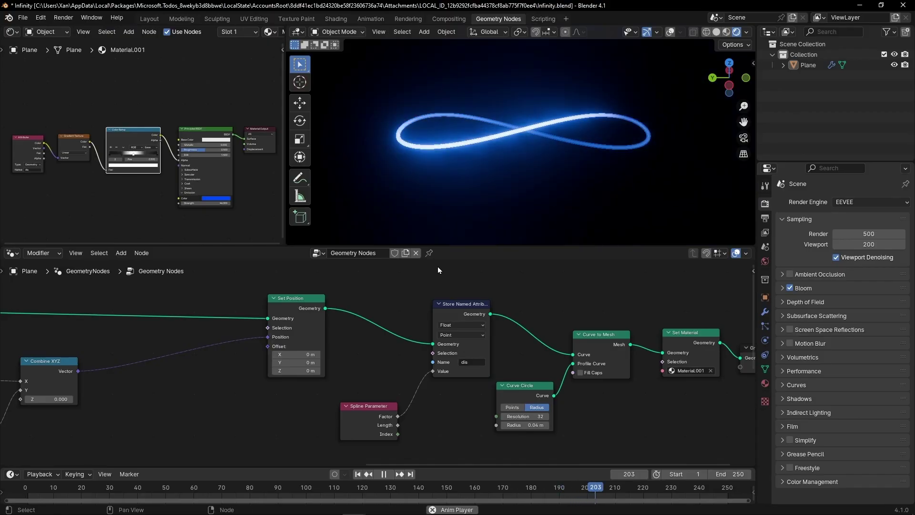
Examine the geometry node chain from Set Position through Store Named Attribute and Curve to Mesh to the Group Output.
middle_click_drag(422, 314, 290, 330)
scroll(290, 330, "up", 3)
scroll(254, 307, "down", 1)
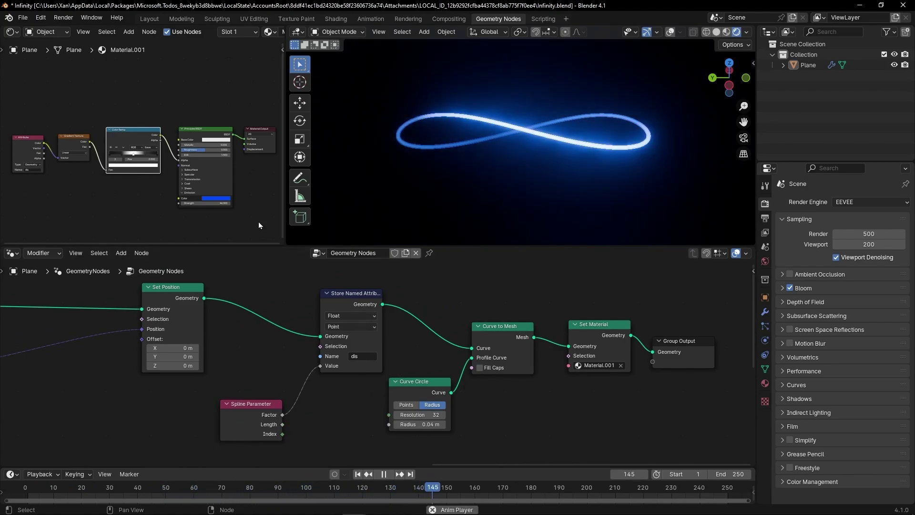
Examine the Material.001 shader nodes full screen, from the Attribute node through the Color Ramp to the Material Output.
key("ctrl+space")
scroll(456, 276, "up", 3)
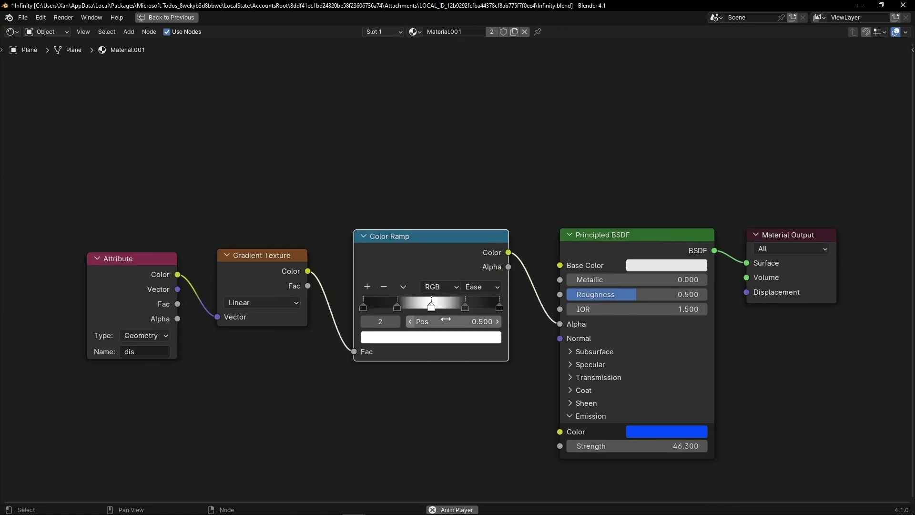
middle_click_drag(479, 349, 451, 299)
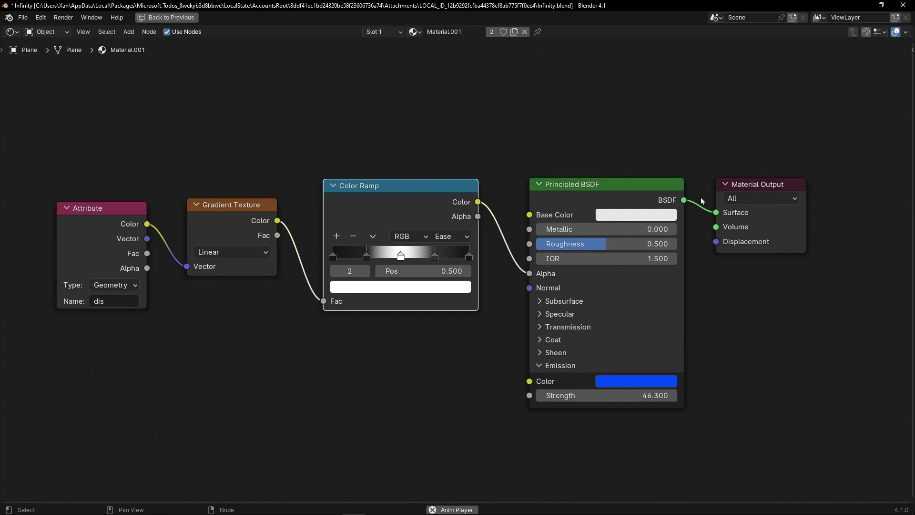
key("ctrl+space")
key("ctrl+space")
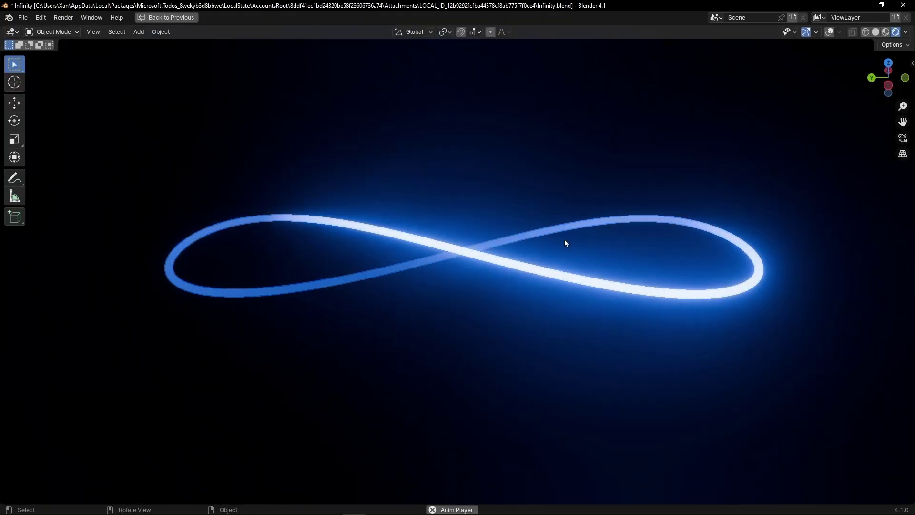
Stop the infinity animation in the maximized 3D viewport and switch the viewport to Solid shading.
middle_click_drag(564, 239, 460, 257)
key("space")
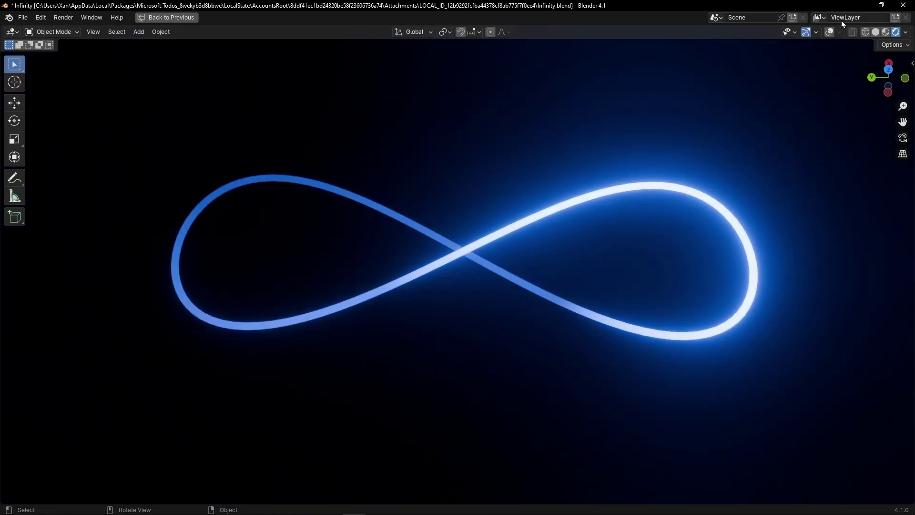
left_click(875, 32)
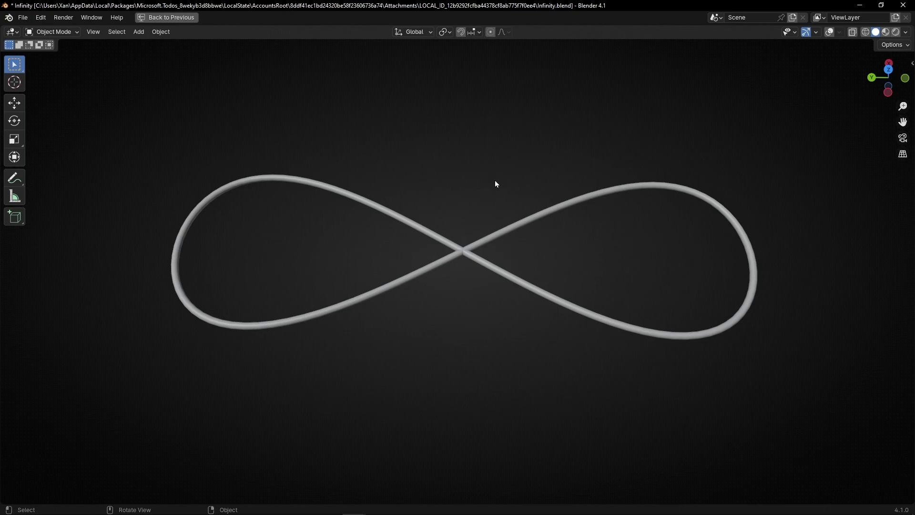
key("ctrl+space")
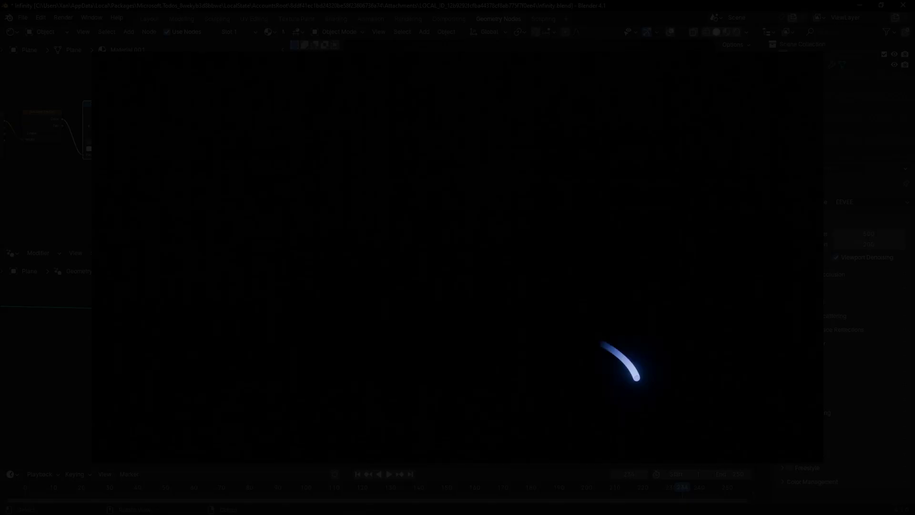